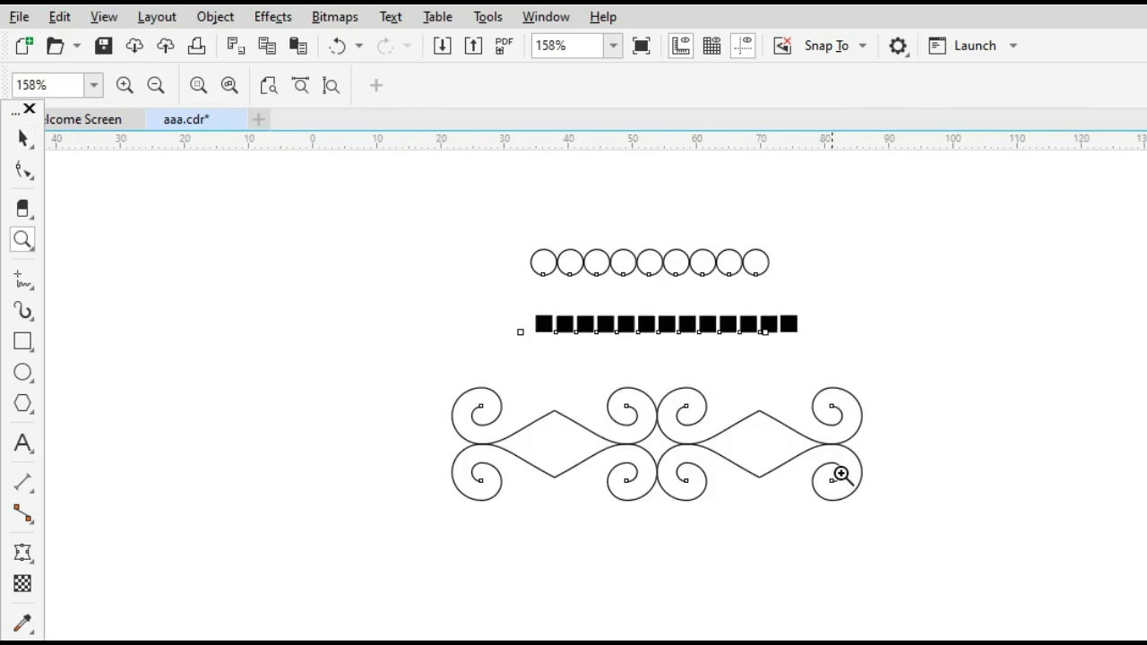
key(space)
click(942, 446)
drag(435, 204, 924, 320)
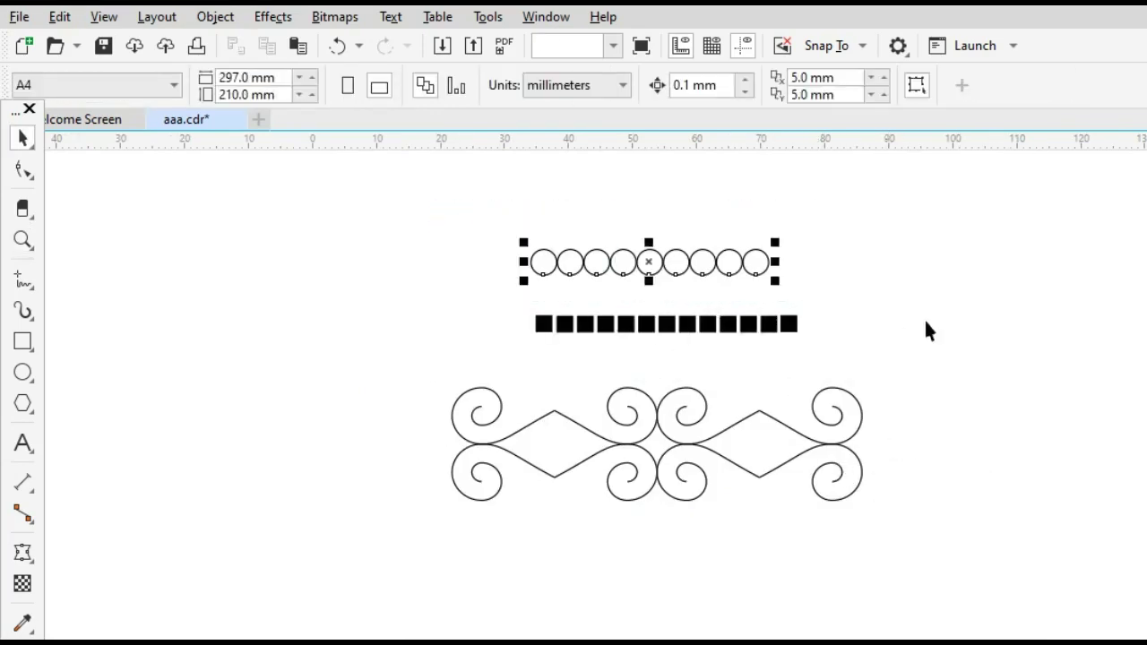
drag(473, 296, 983, 487)
click(355, 396)
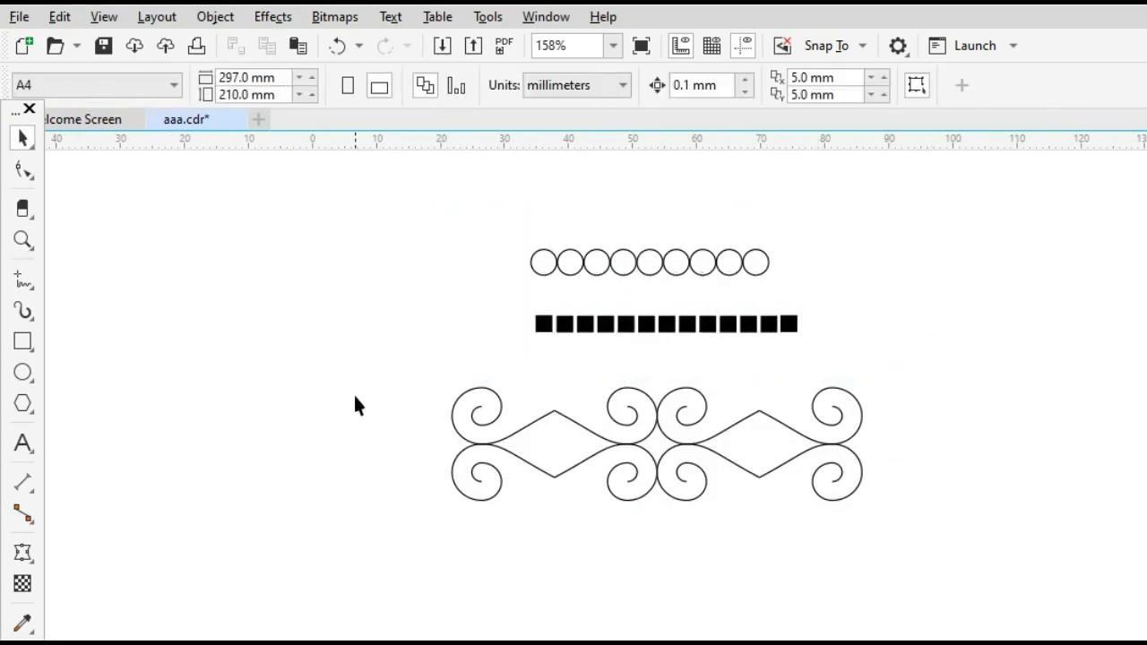
drag(948, 548, 943, 543)
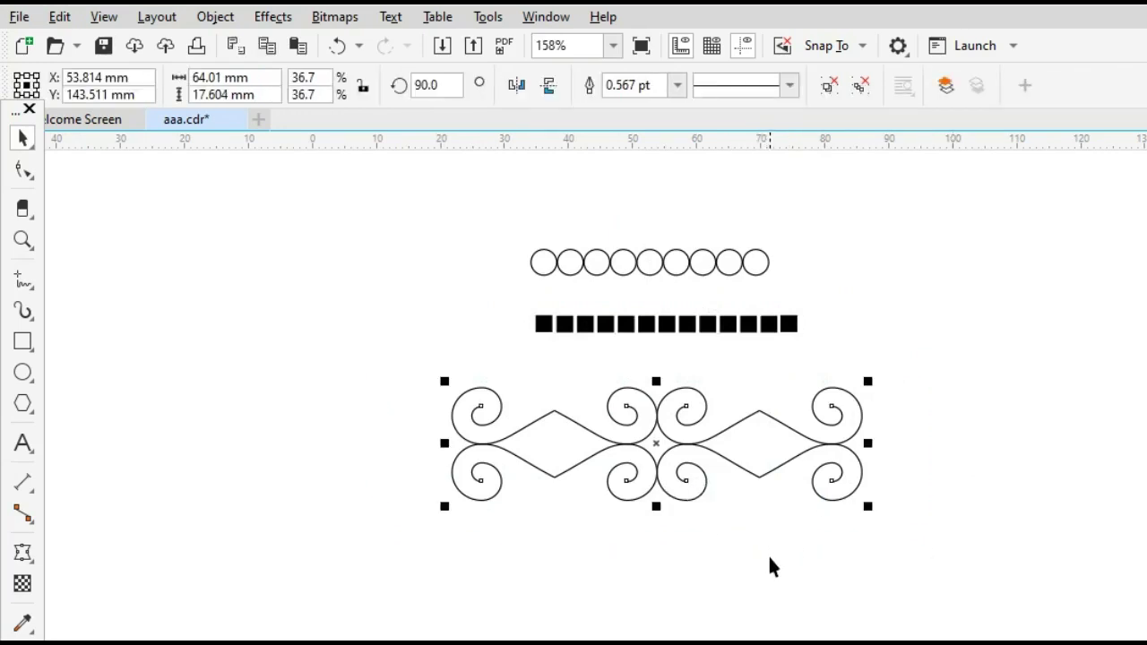
click(355, 216)
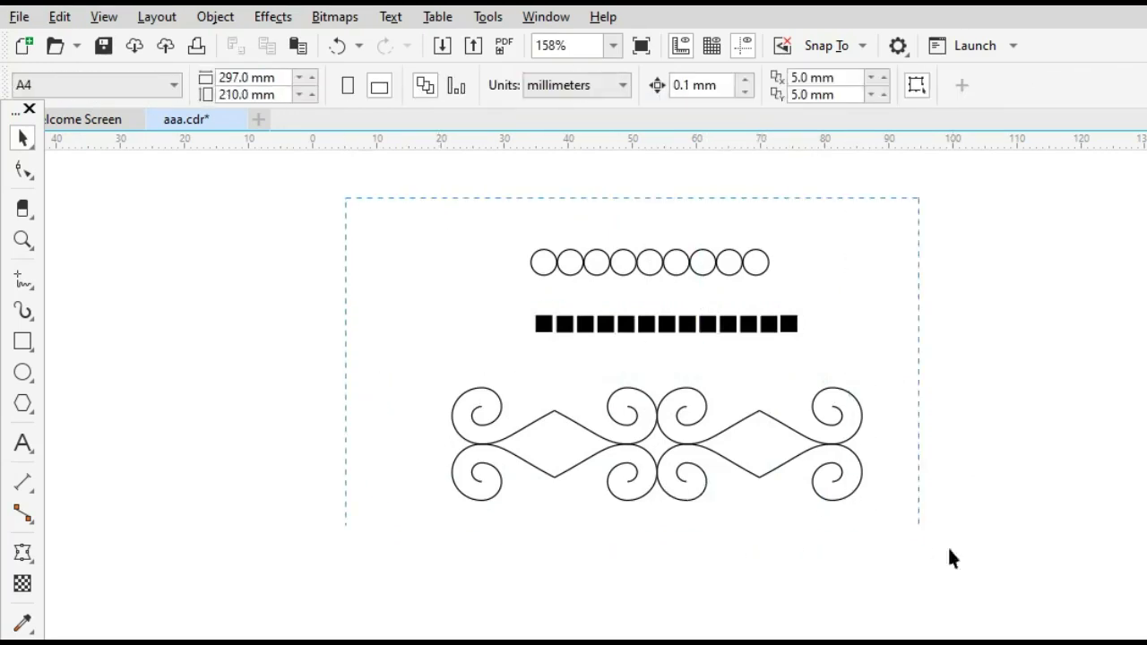
key(ctrl+a)
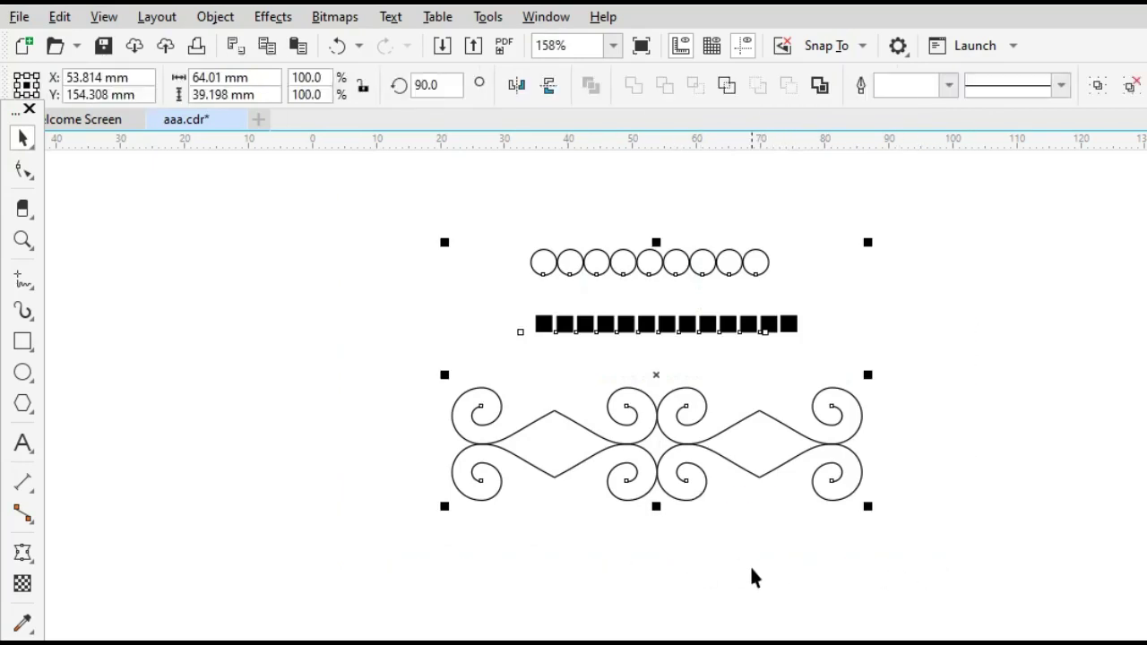
click(807, 580)
drag(438, 212, 834, 386)
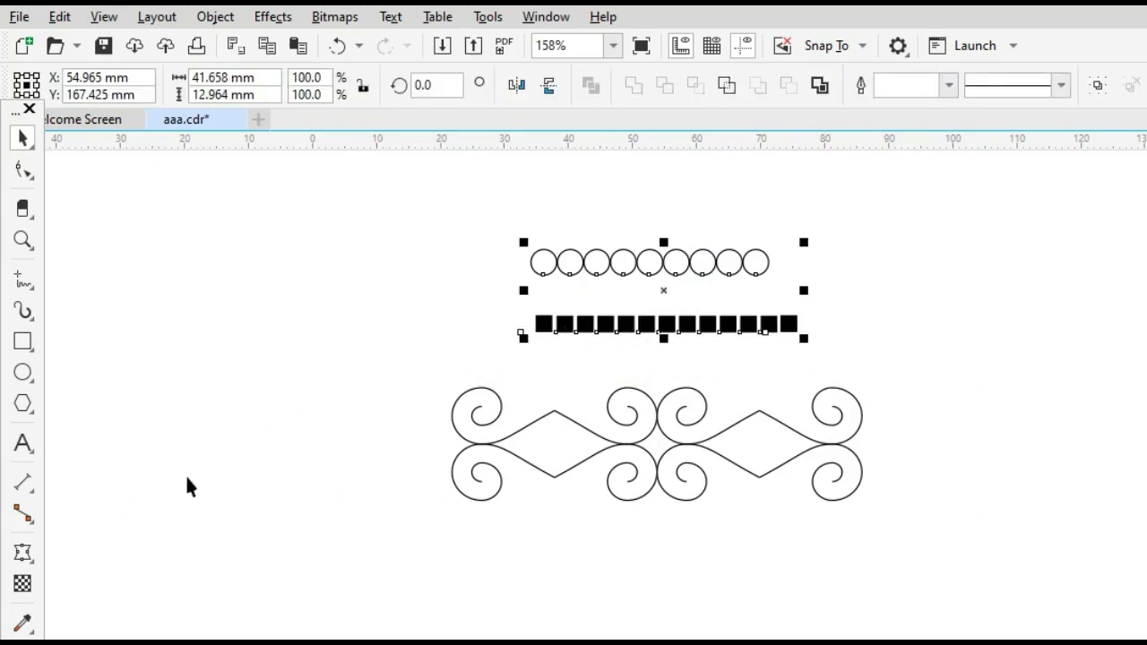
click(812, 269)
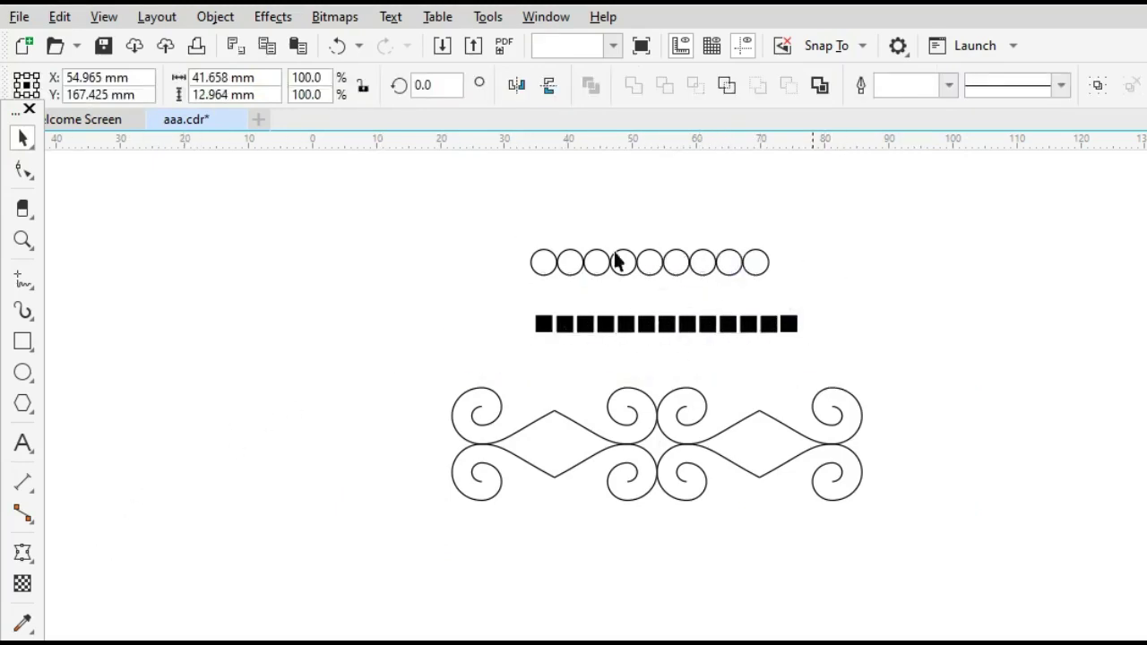
drag(435, 209, 859, 296)
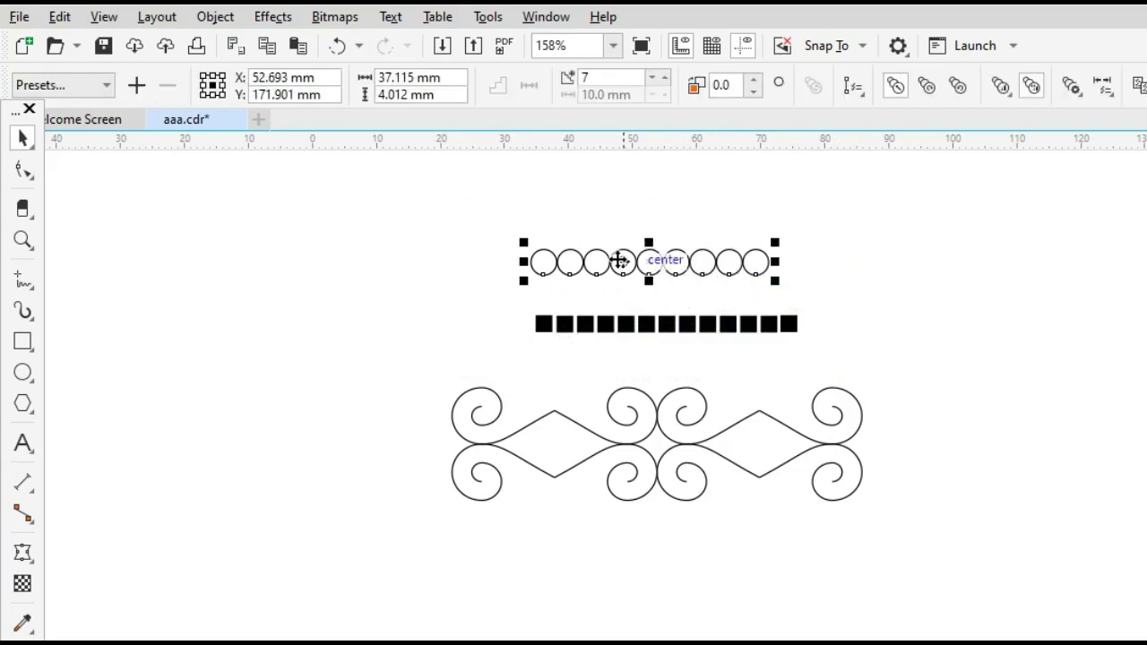
click(996, 227)
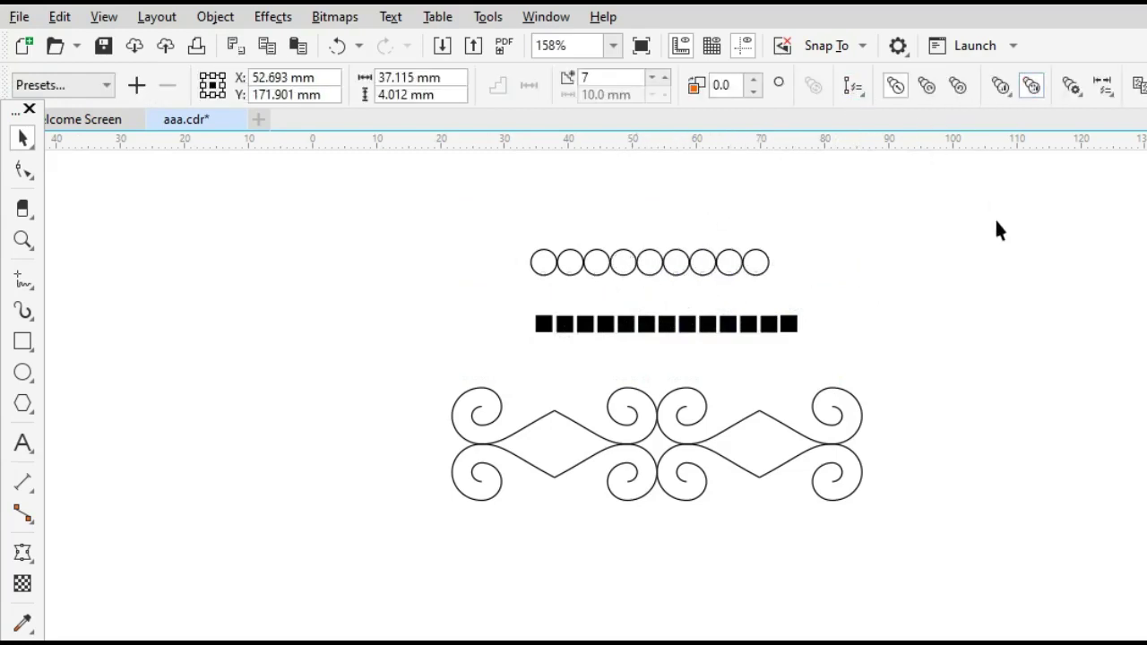
drag(886, 376, 886, 377)
click(987, 383)
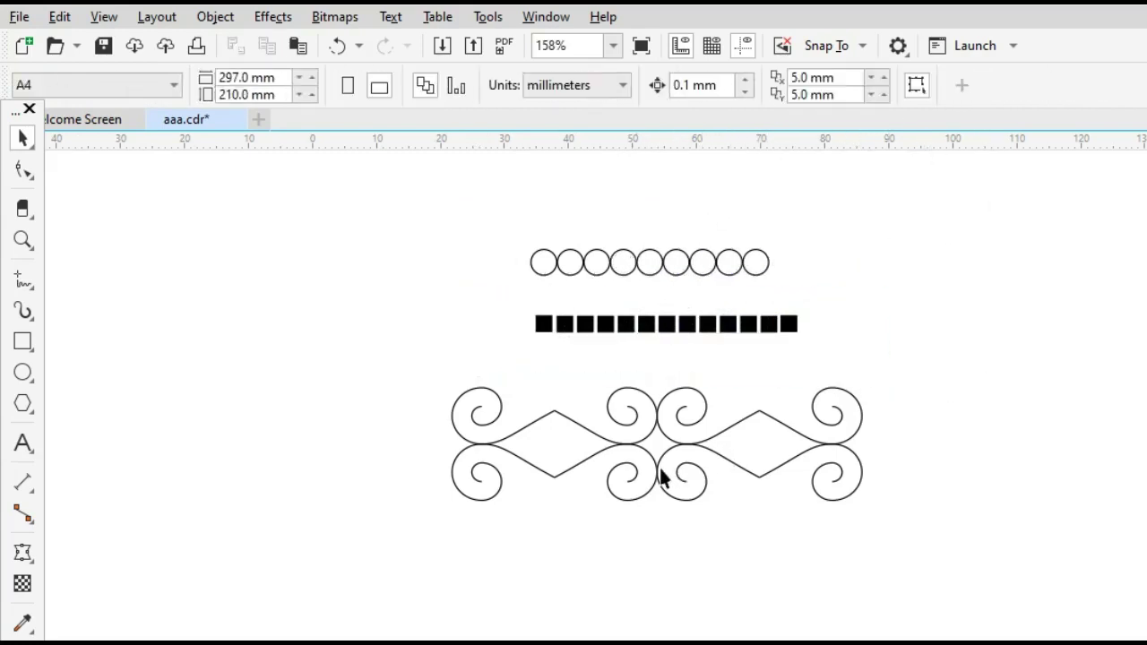
click(863, 434)
click(843, 414)
Move the circle row, square row and scroll ornament together off the page, to its left side
key(z)
shift+click(632, 428)
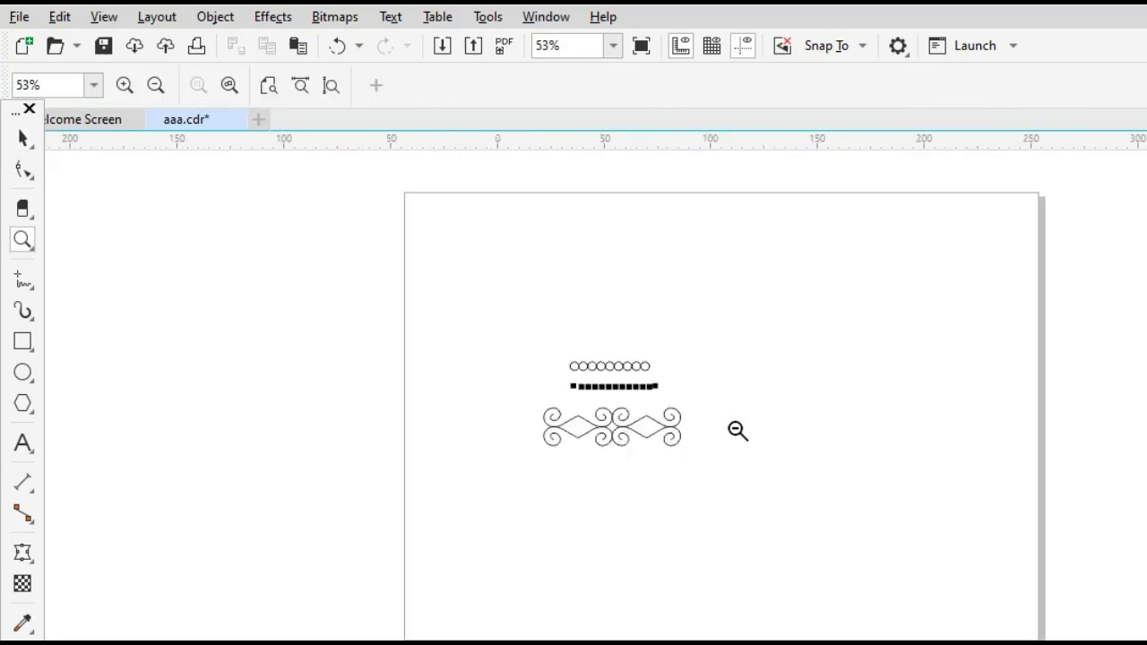
key(space)
drag(482, 295, 785, 543)
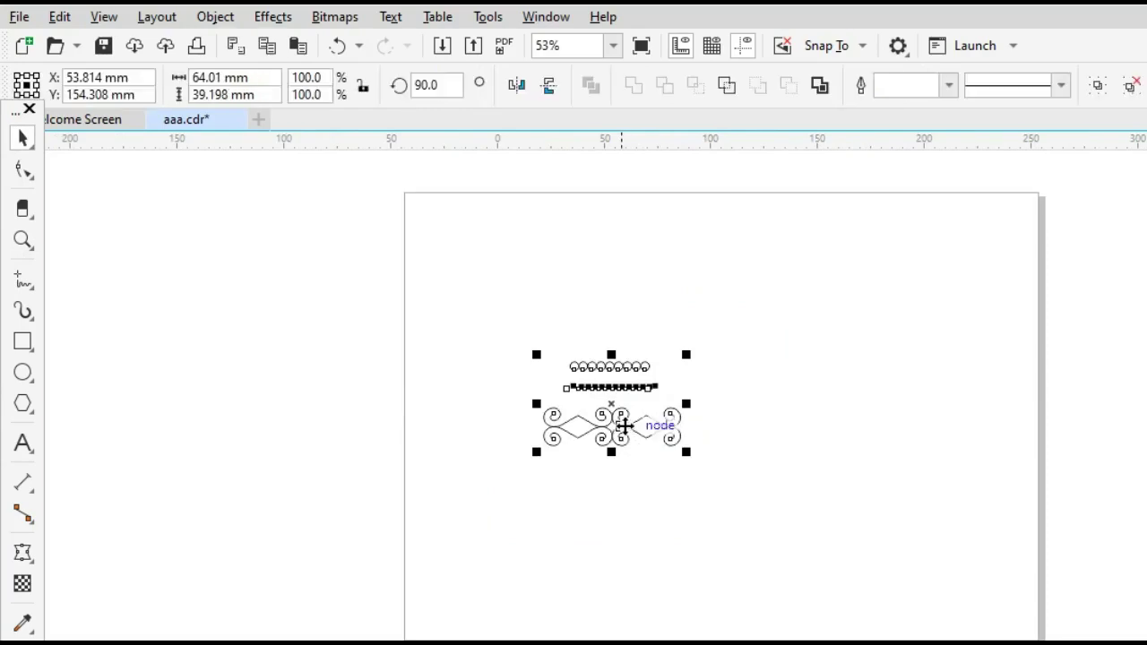
drag(608, 426, 298, 398)
click(550, 478)
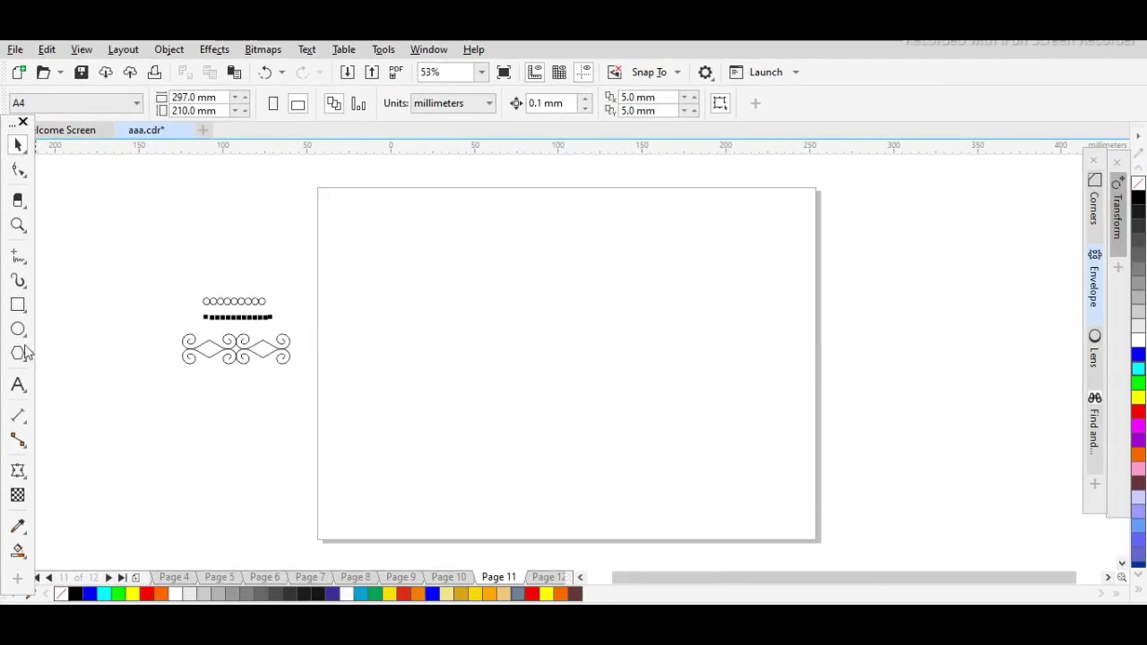
Draw a circle about 153 mm in diameter and centre it on the page
click(18, 329)
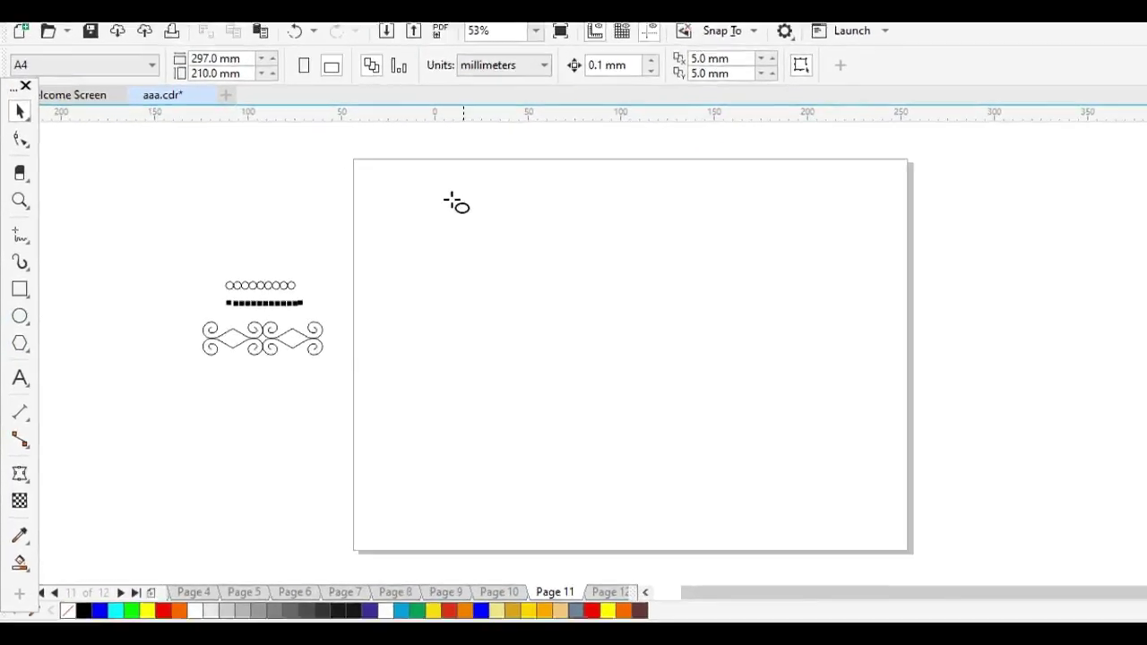
drag(402, 220, 663, 407)
drag(818, 399, 821, 397)
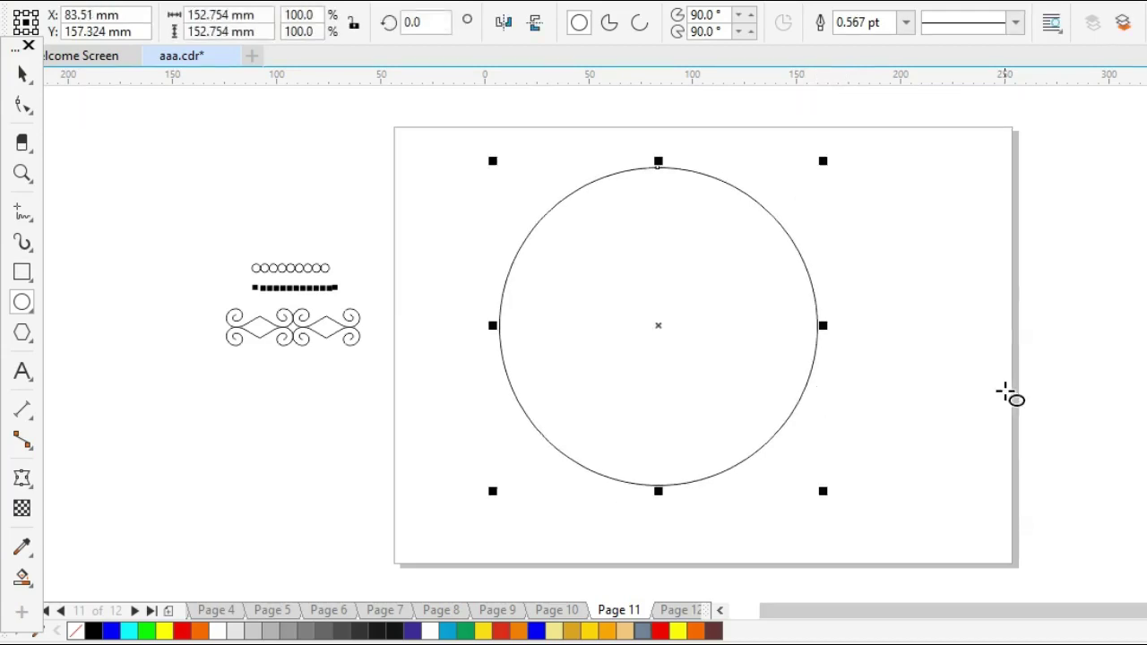
key(p)
key(space)
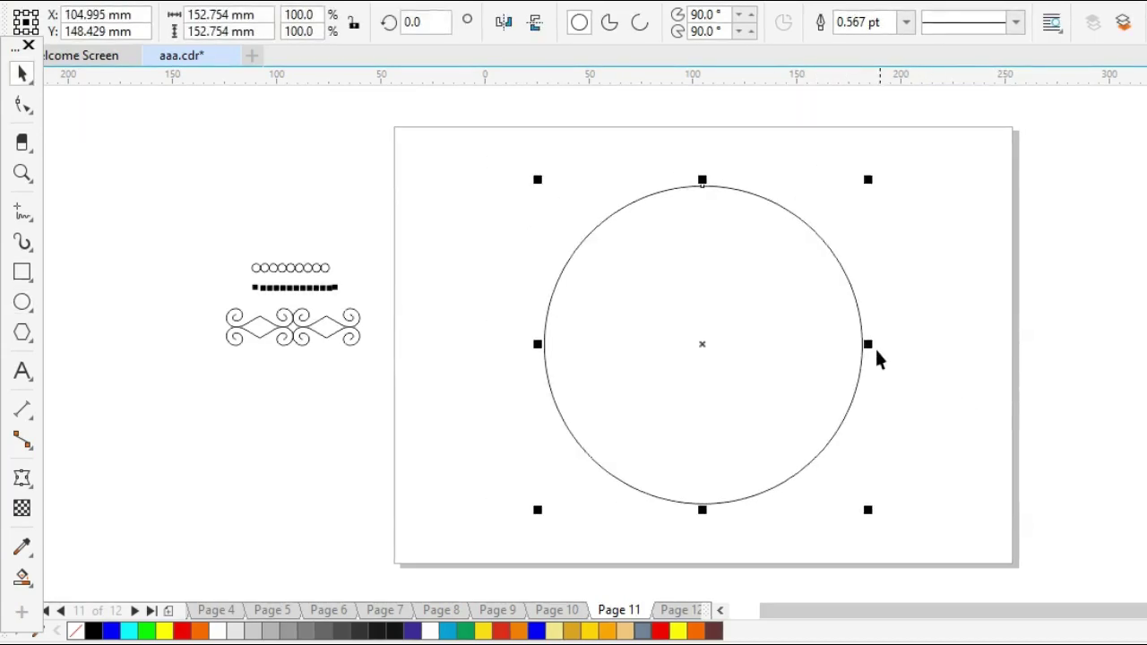
Widen the circle symmetrically into an ellipse about 190 mm wide, and make a concentric flattened copy about 58 mm high
drag(871, 345, 909, 354)
drag(702, 506, 728, 408)
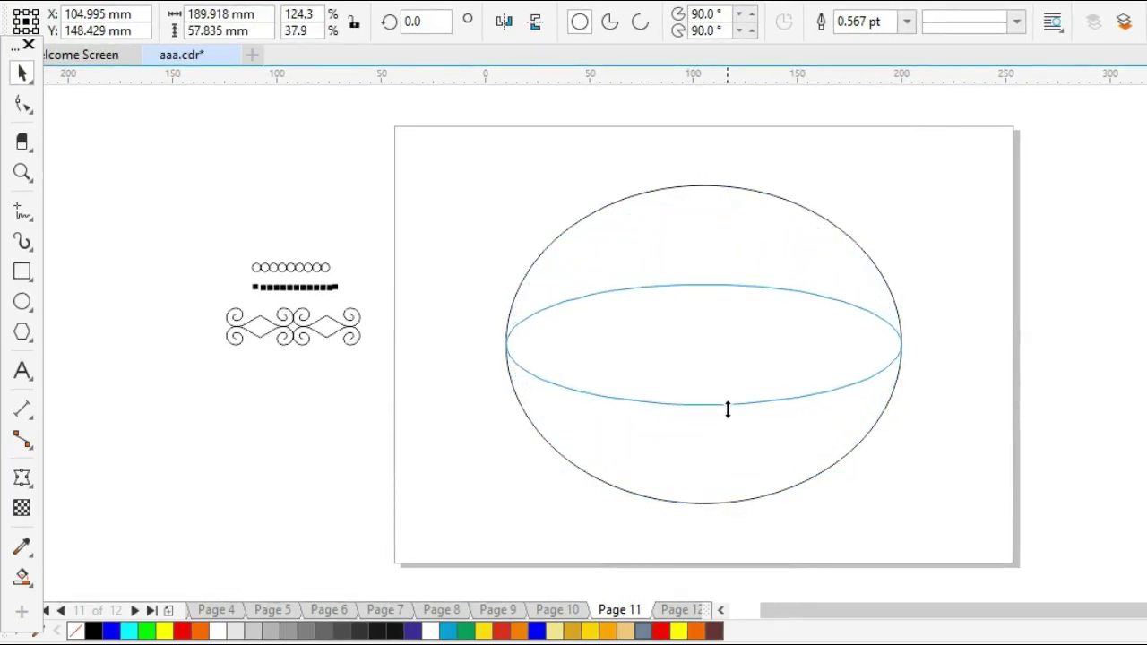
drag(817, 437, 937, 430)
click(938, 430)
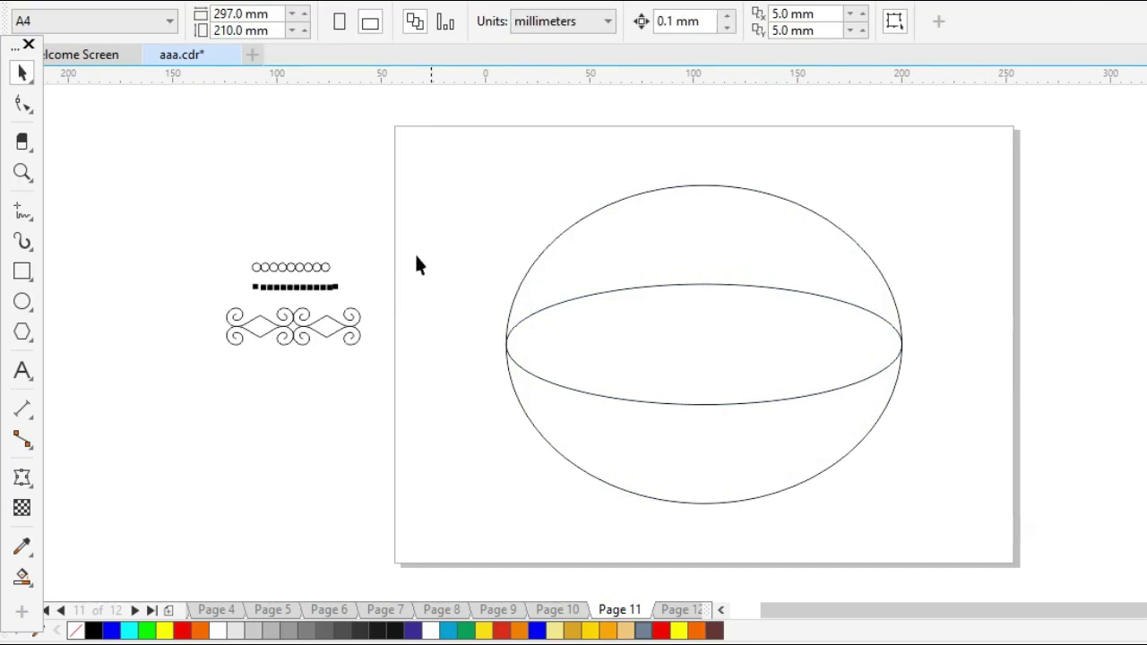
Draw a vertical straight line about 190 mm long and centre it on the page through both ellipses
click(22, 223)
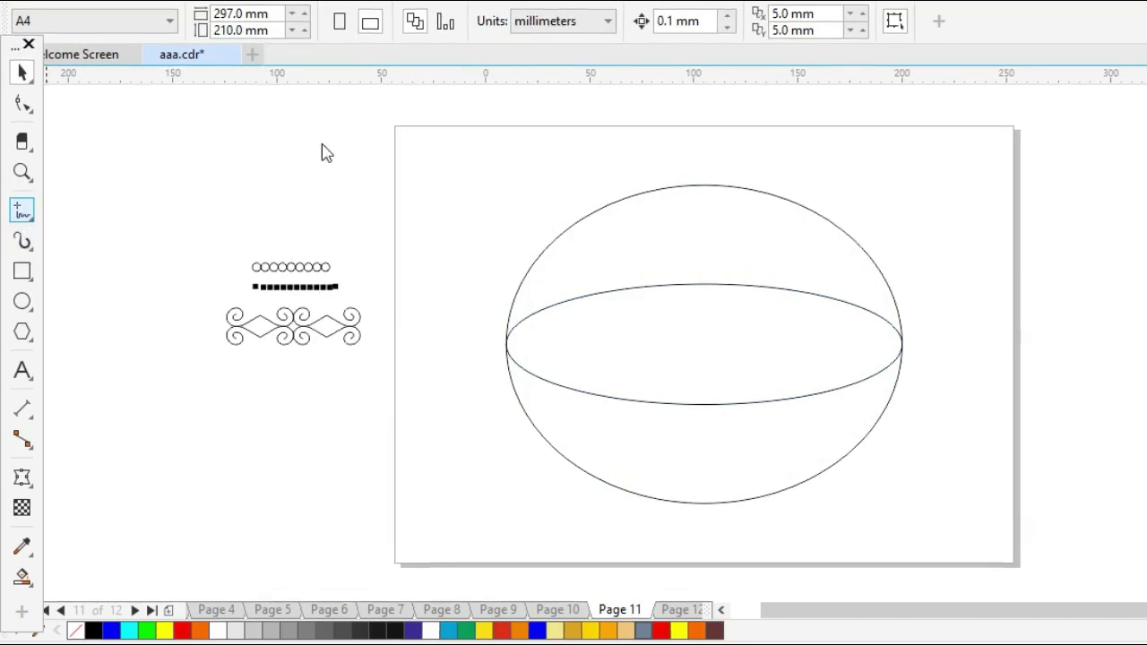
click(471, 137)
click(472, 484)
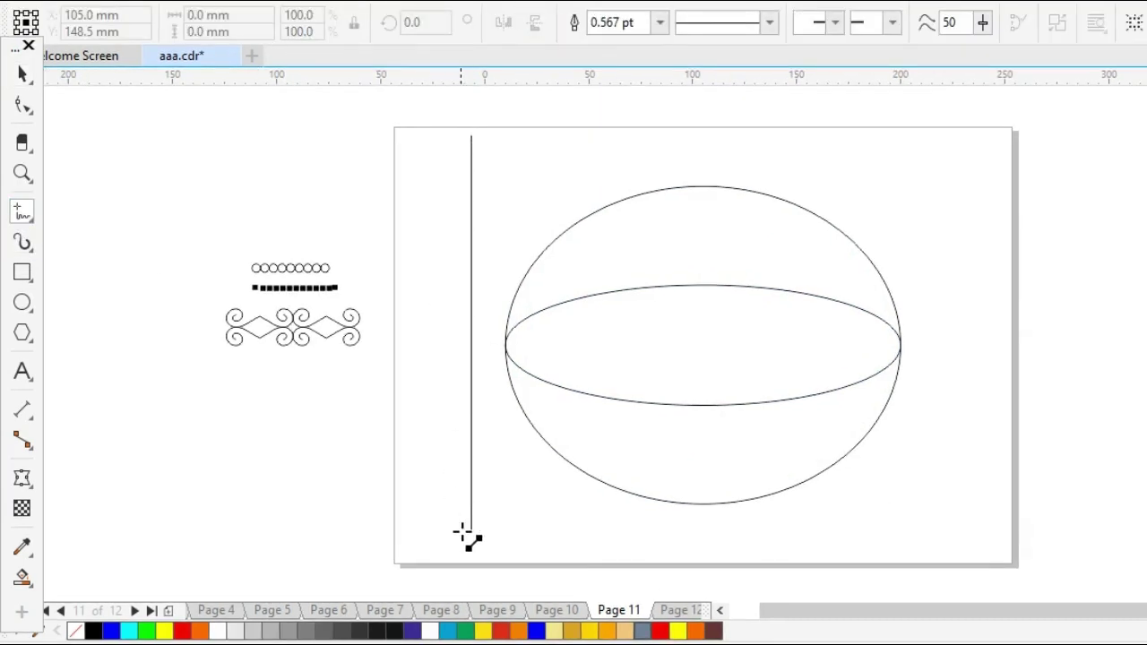
click(463, 533)
key(p)
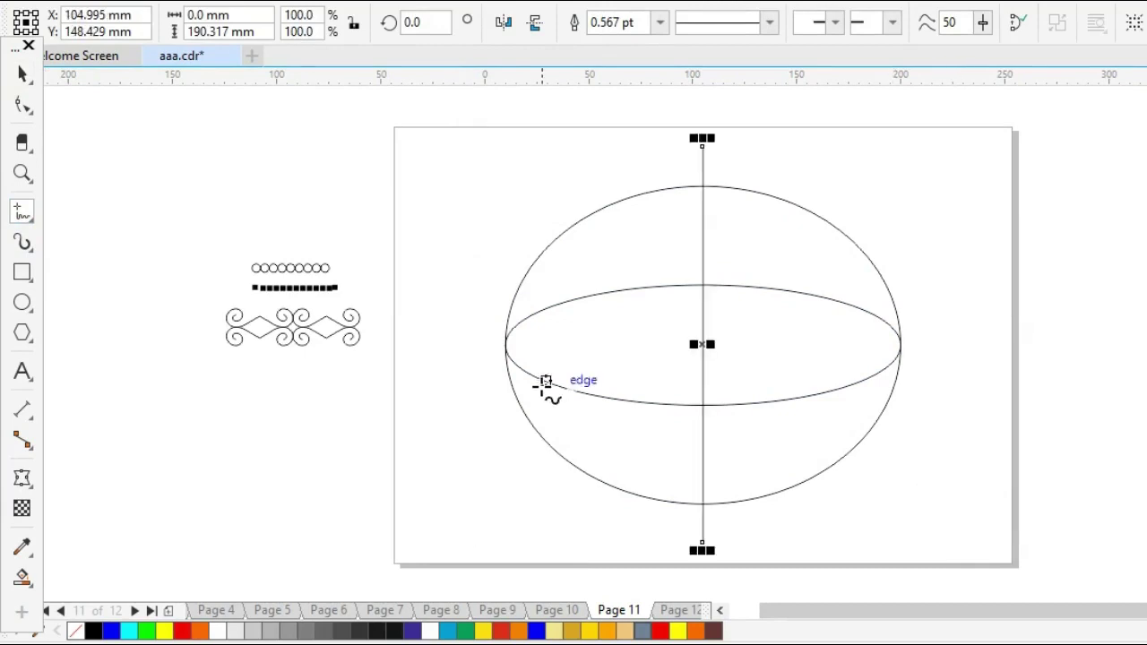
Draw a horizontal line about 95 mm long from the ellipses' left end to the vertical line and convert it to a curve
click(504, 345)
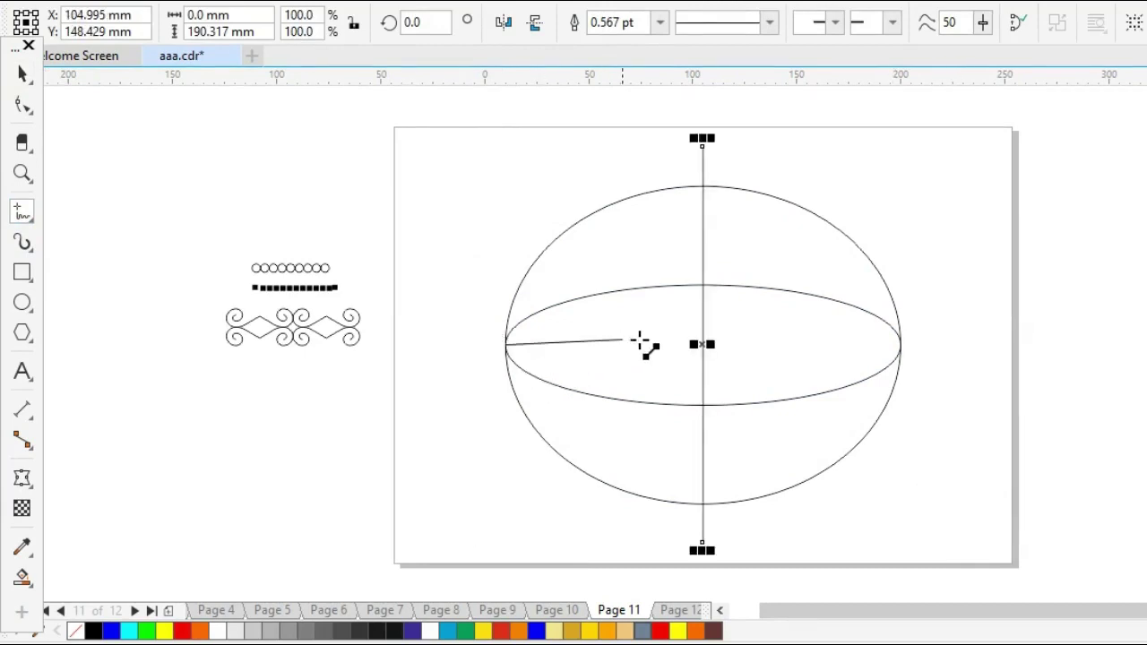
click(703, 344)
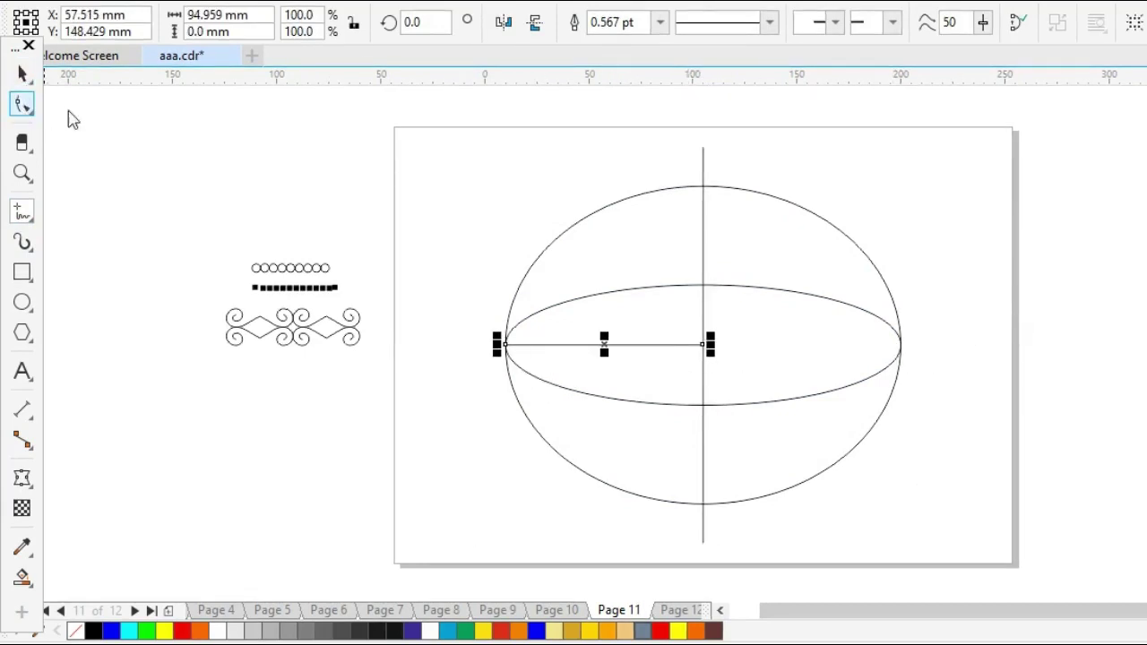
drag(816, 455, 817, 455)
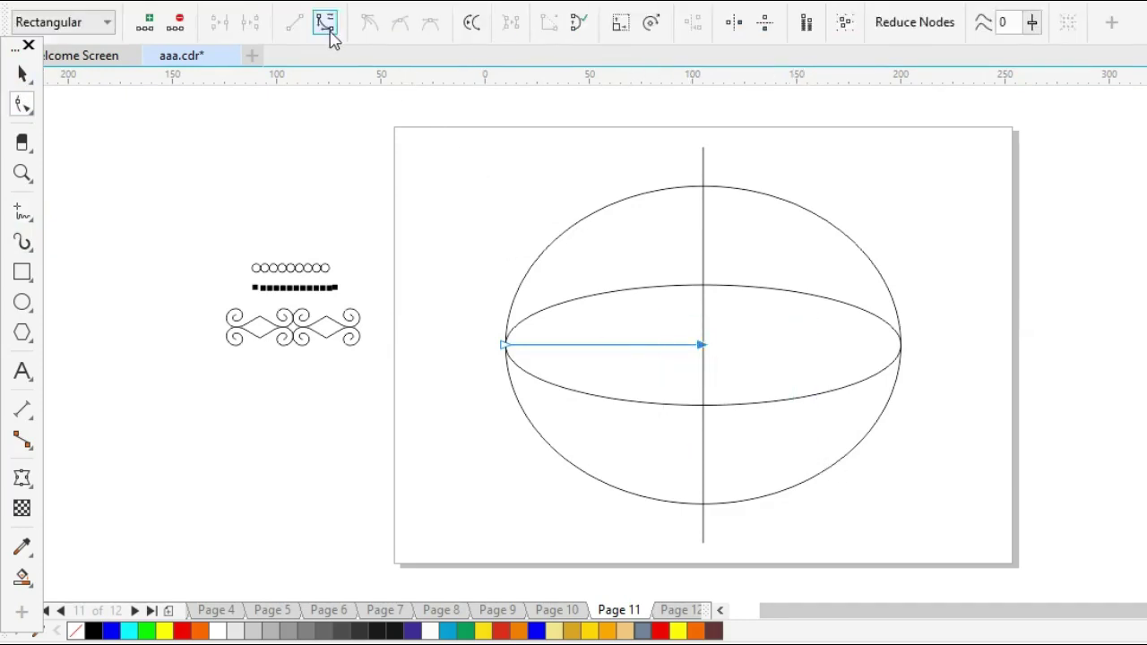
Bend the horizontal line downward into an arc that follows the flat ellipse's left edge and rises to the centre
key(z)
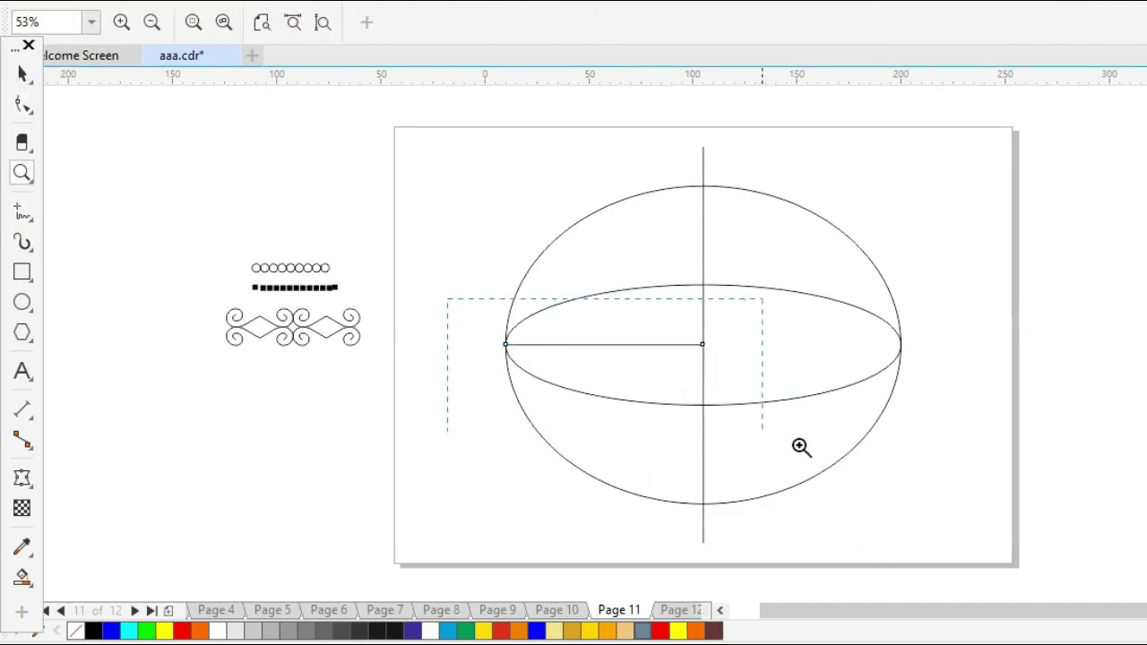
drag(800, 446, 858, 448)
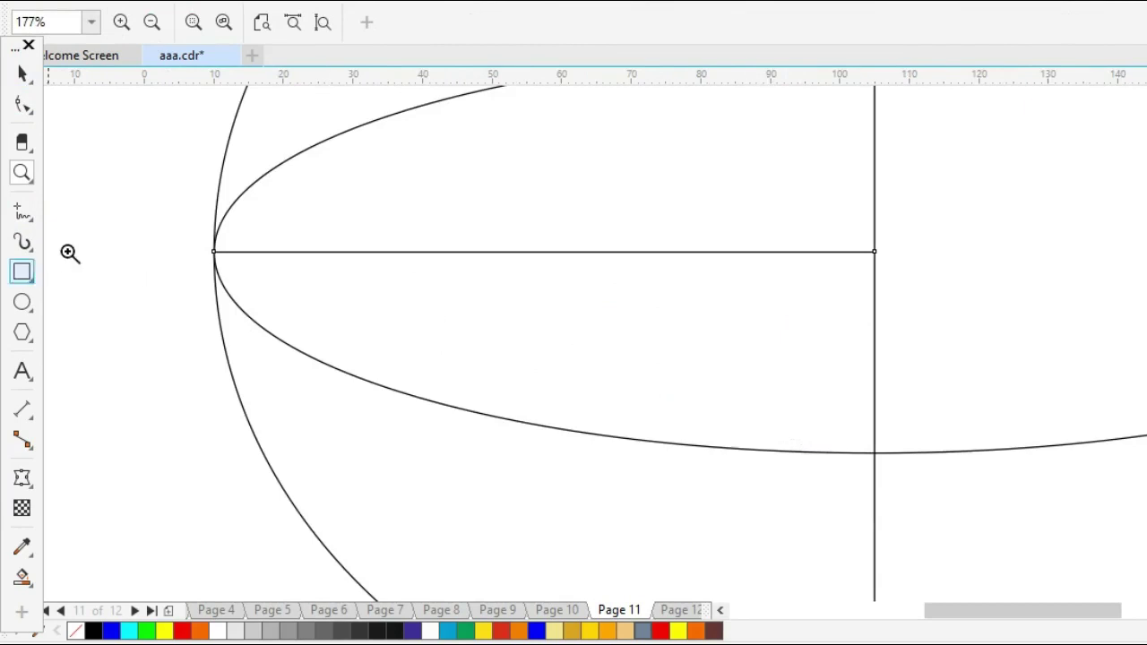
key(space)
click(24, 108)
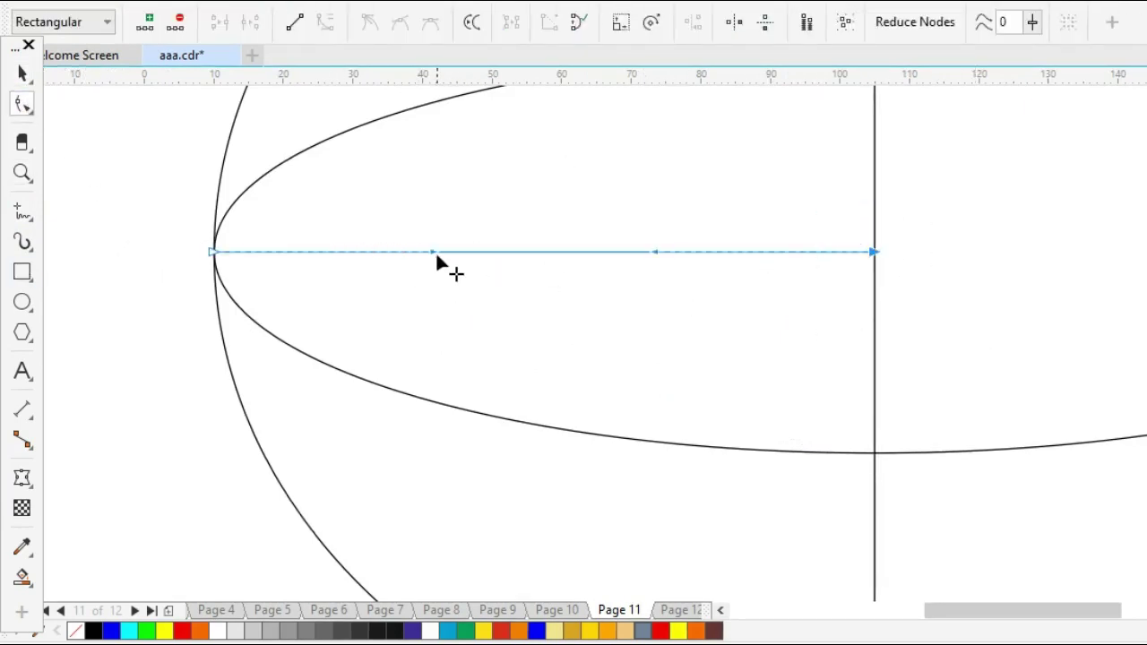
drag(437, 256, 230, 435)
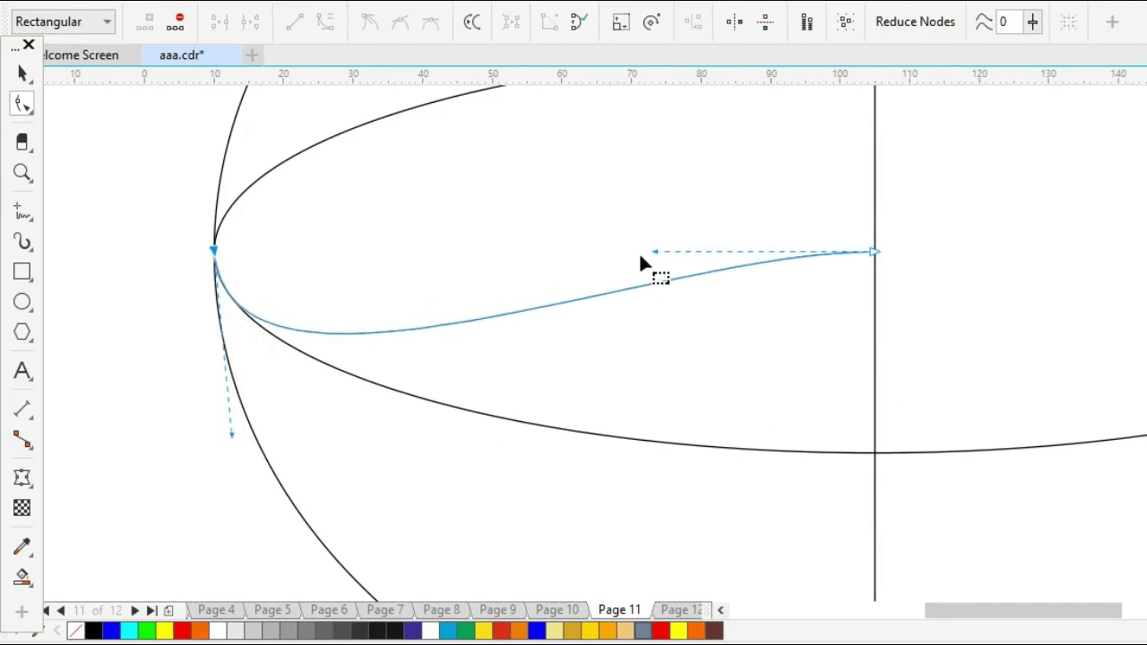
drag(654, 252, 744, 431)
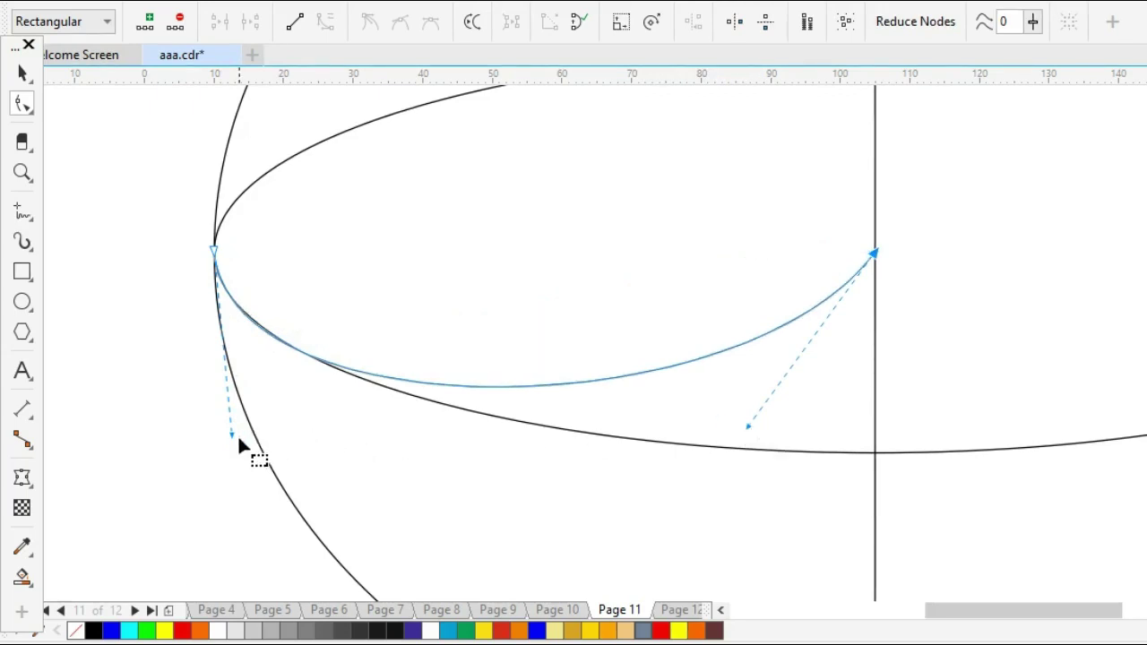
drag(233, 439, 239, 441)
Smart-fill the left half's rim, strip and lower bowl regions with blue-grey, and delete the original ellipses and construction lines
key(z)
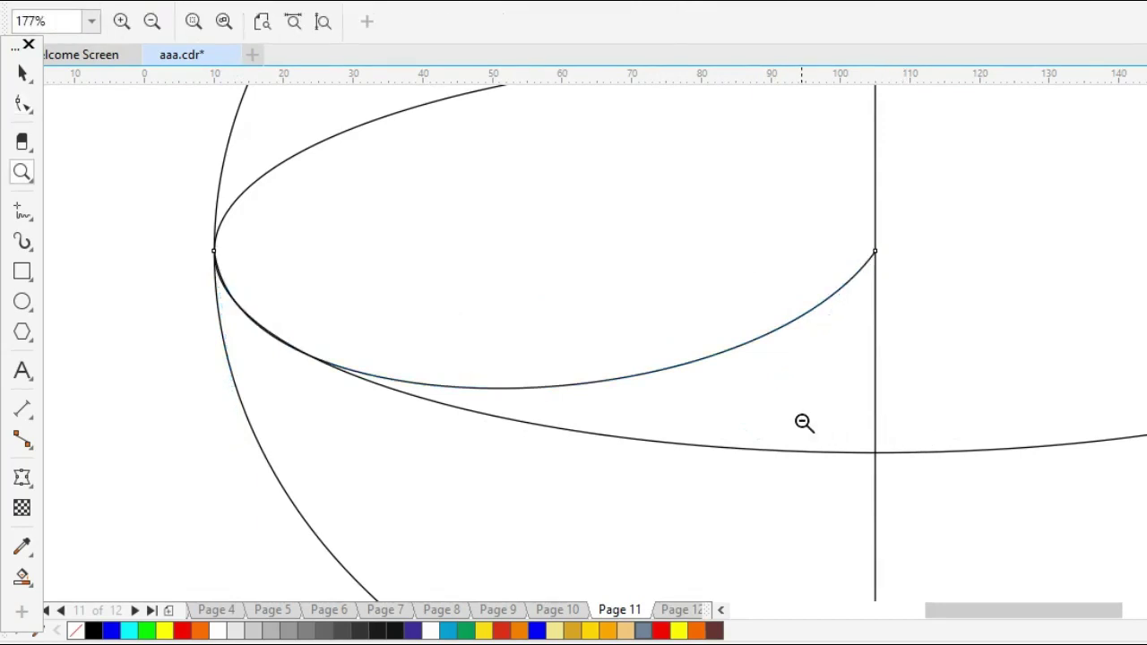
right_click(803, 423)
key(space)
drag(455, 98, 1013, 589)
click(363, 435)
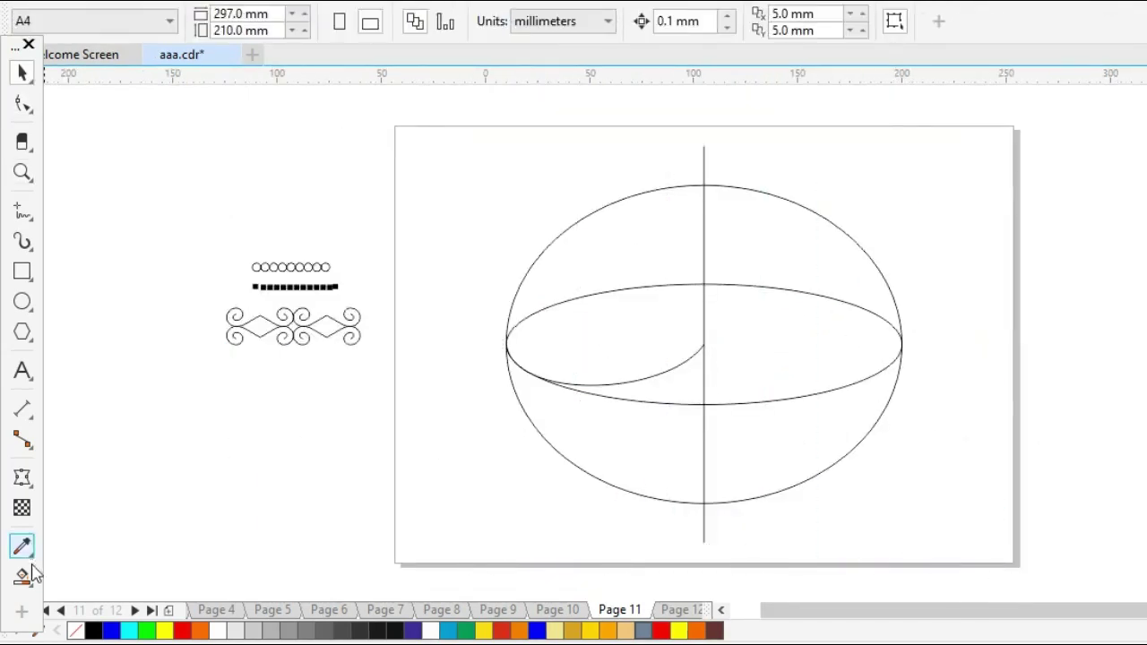
click(656, 389)
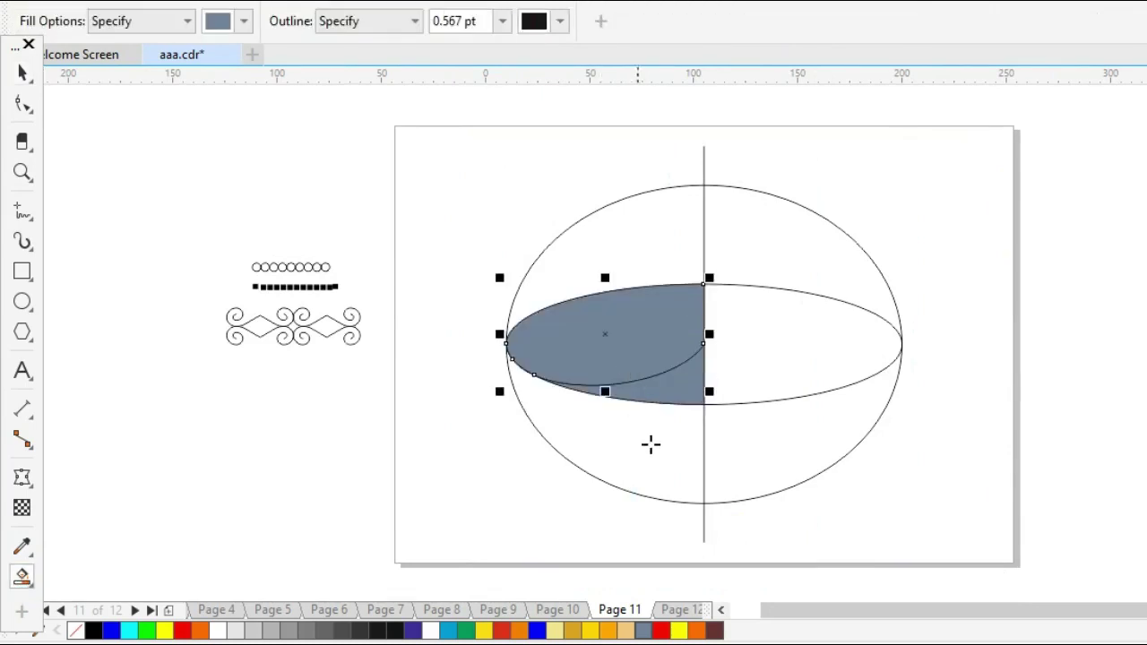
click(650, 443)
key(space)
key(Delete)
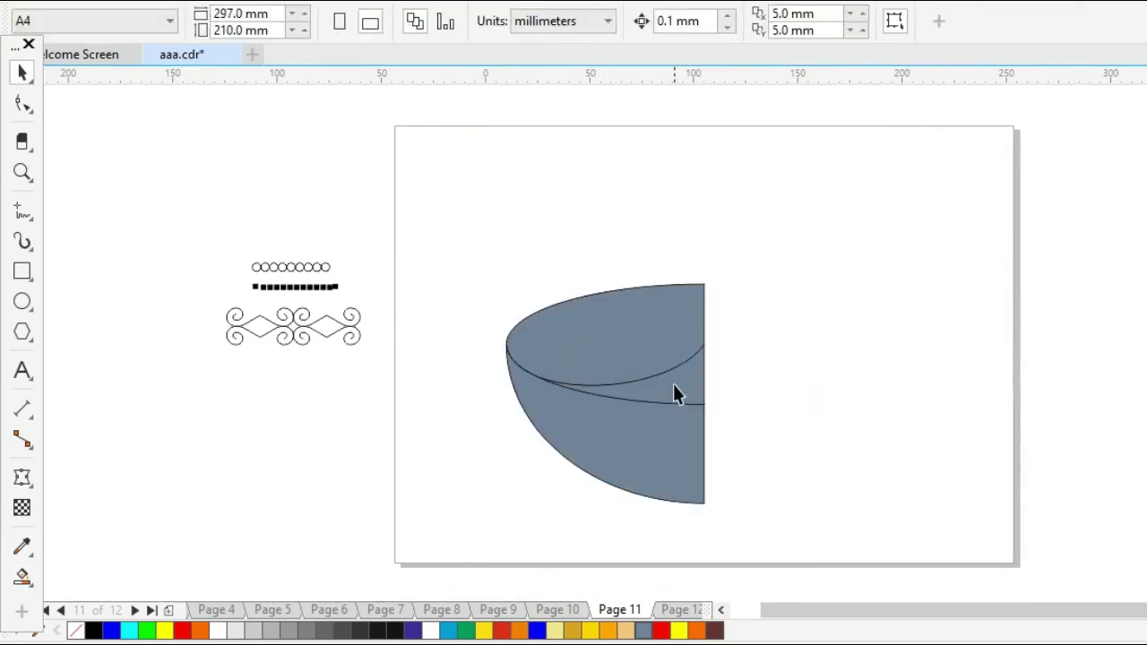
Weld the narrow strip under the arc with the lower bowl segment into one shape
click(676, 391)
shift+click(664, 465)
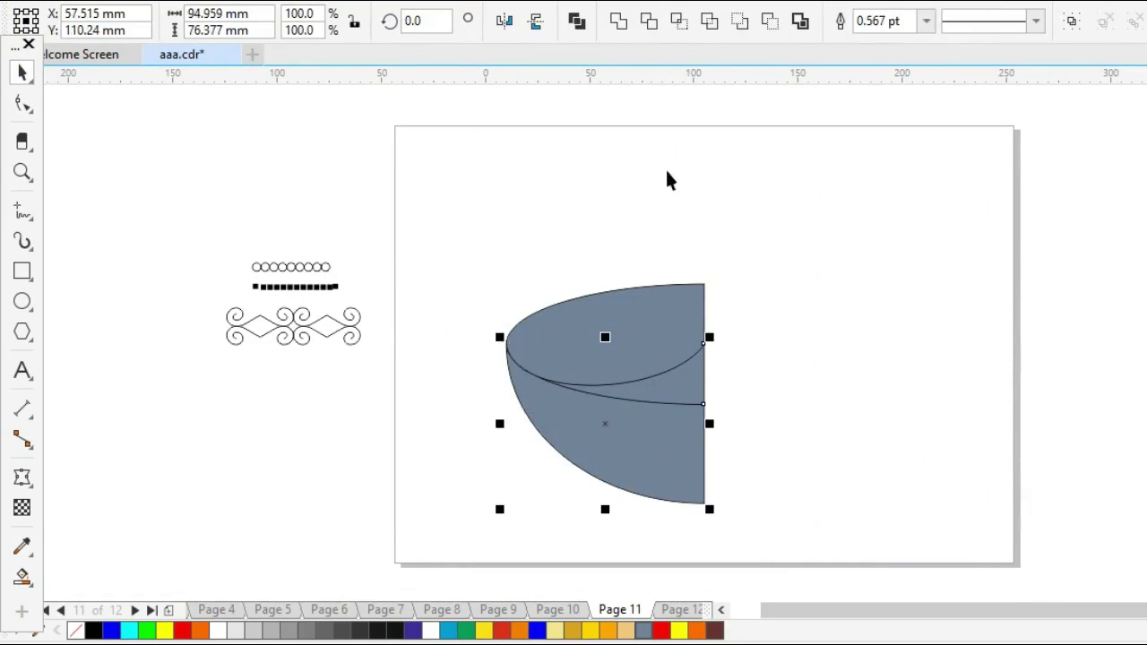
click(618, 21)
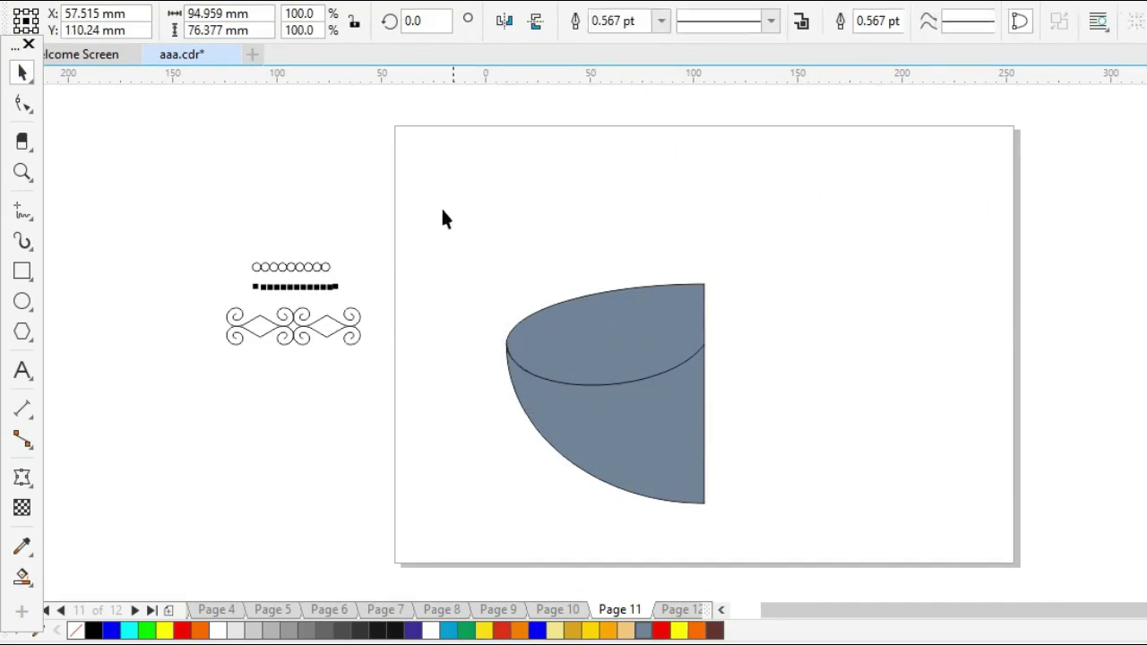
Mirror a copy of both half-bowl shapes horizontally across the centre line to form the full bowl
shift+click(574, 336)
drag(497, 394, 747, 394)
click(958, 423)
Weld the two upper rim halves into one shape and the two lower bowl halves into another
click(780, 324)
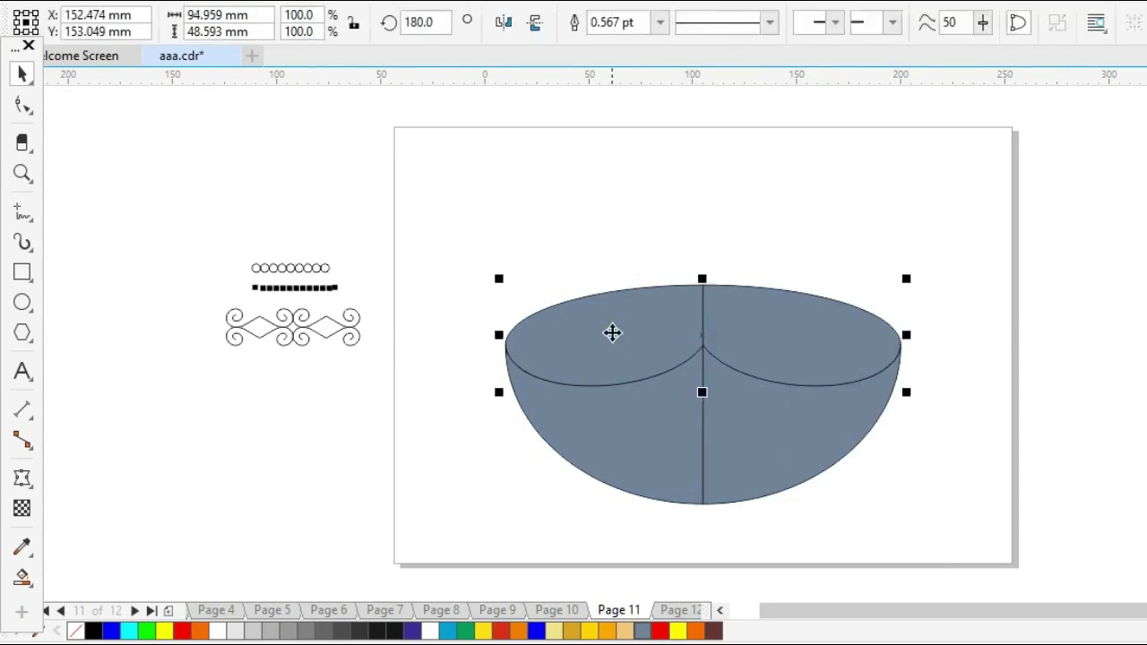
click(981, 235)
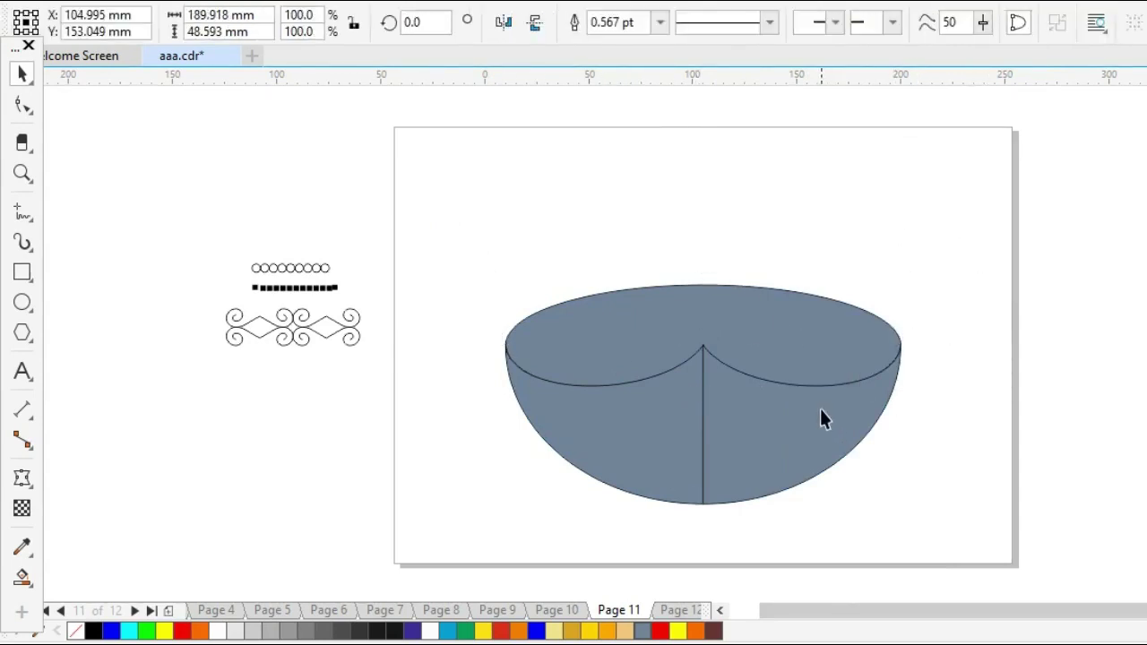
click(822, 417)
shift+click(632, 435)
click(619, 23)
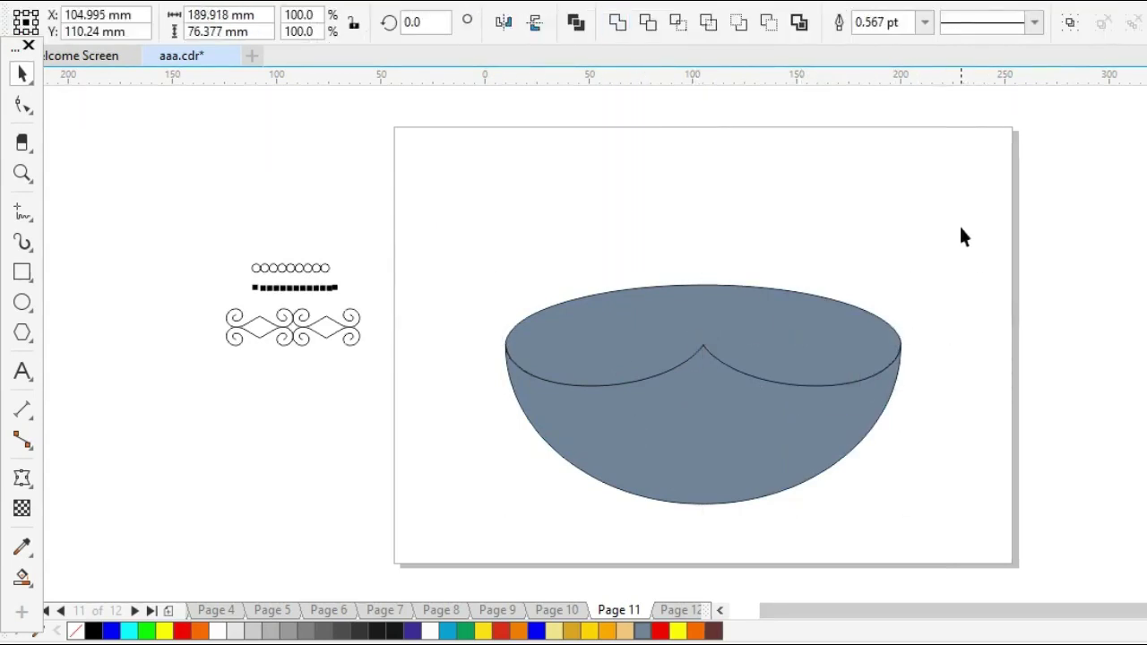
Remove the blue-grey fill from the welded rim and lower bowl, leaving only their outlines
click(959, 226)
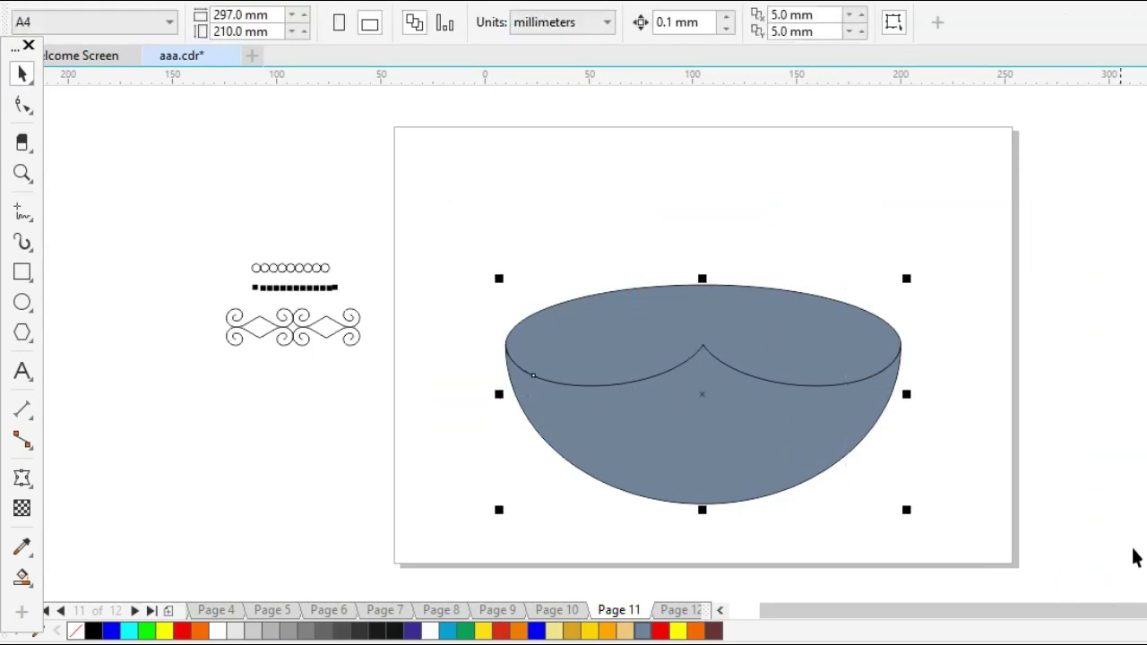
click(75, 631)
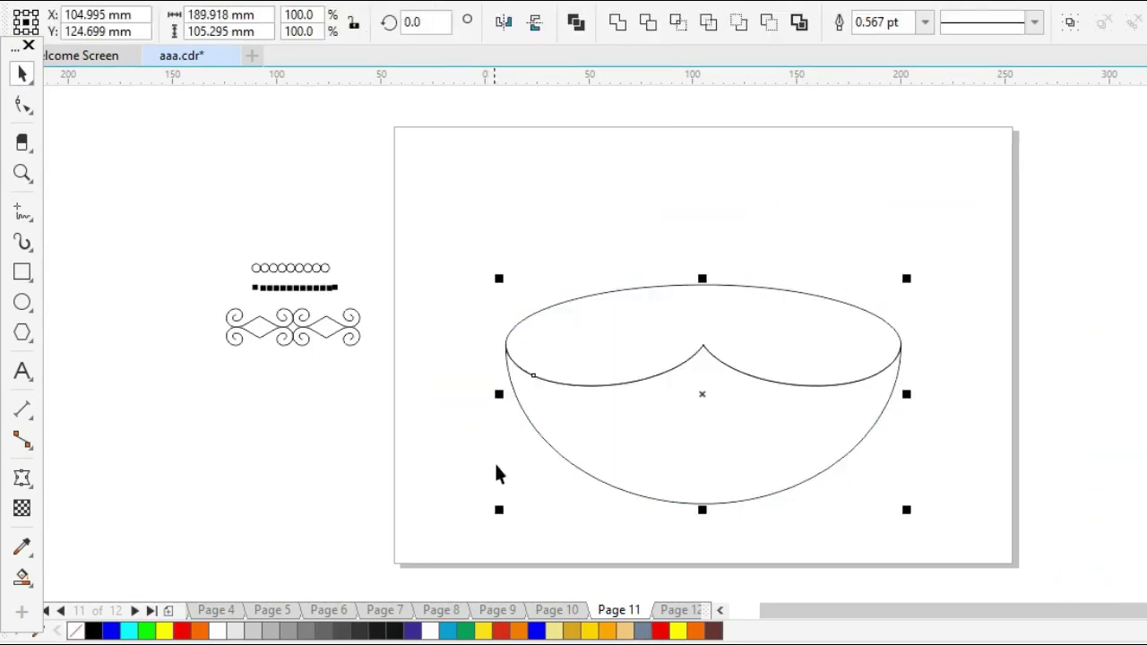
click(496, 472)
Apply a one-step inside contour with a 2.5 mm offset to the upper rim shape
drag(702, 325, 690, 251)
key(ctrl+z)
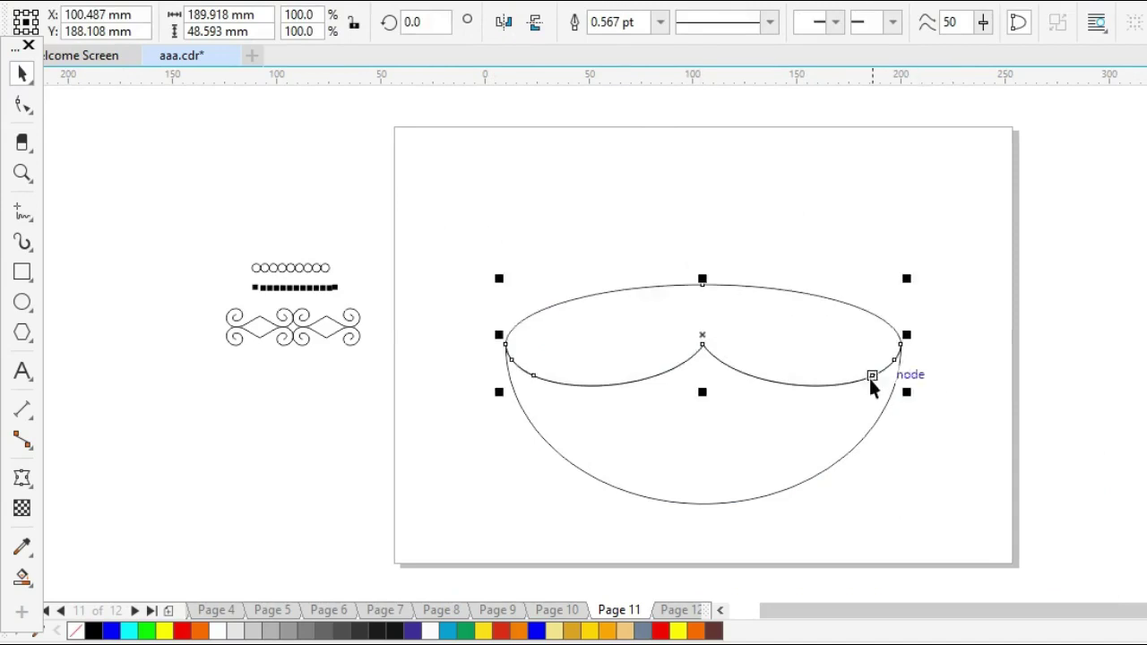
click(36, 495)
click(54, 535)
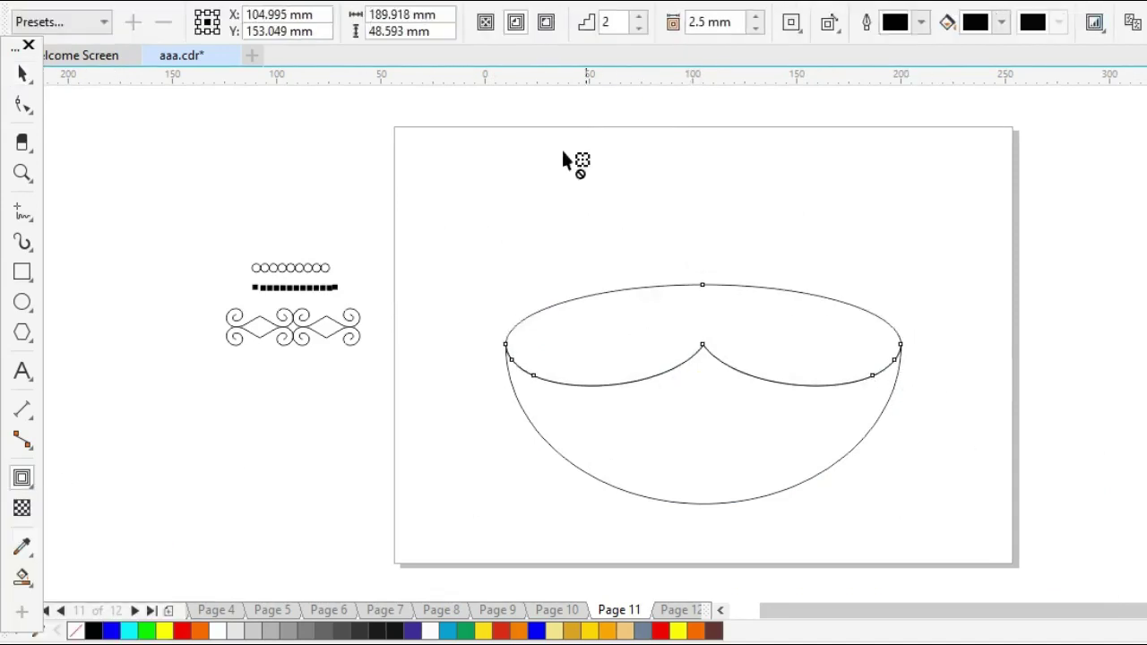
click(640, 32)
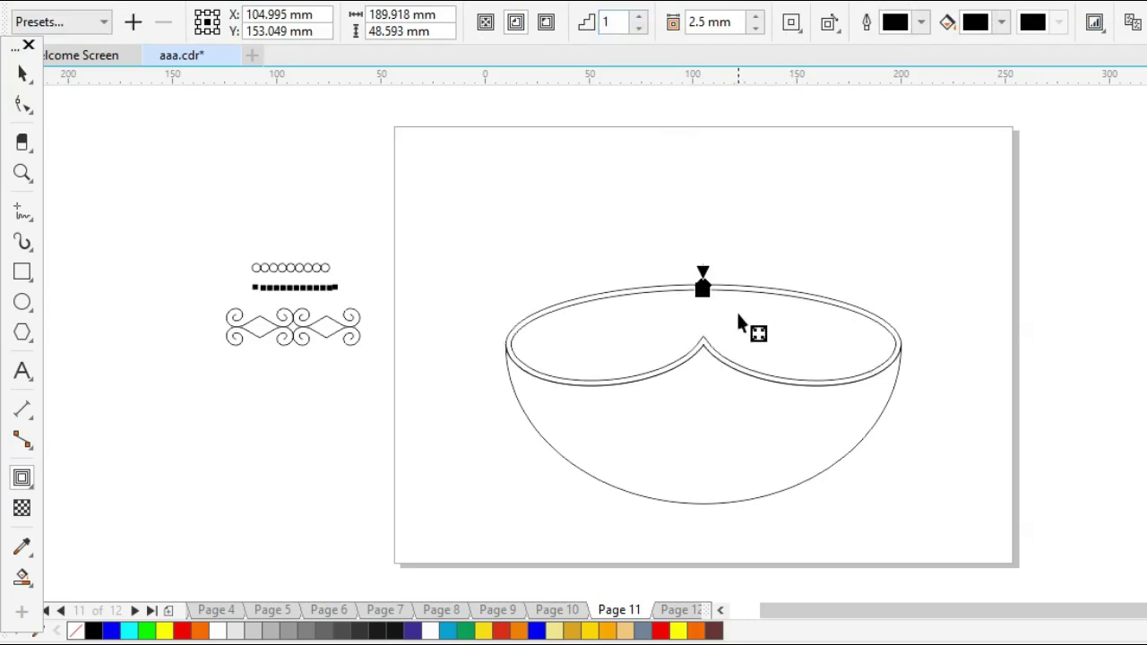
Apply a one-step inside contour with a 2.5 mm offset to the lower bowl shape
click(690, 391)
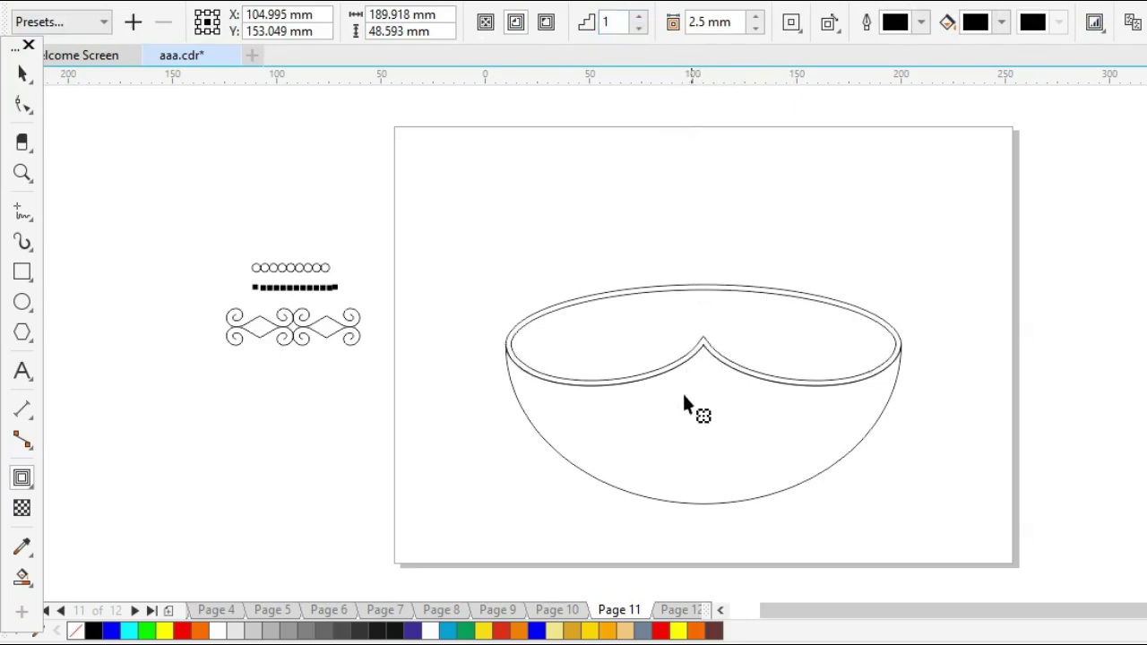
click(641, 18)
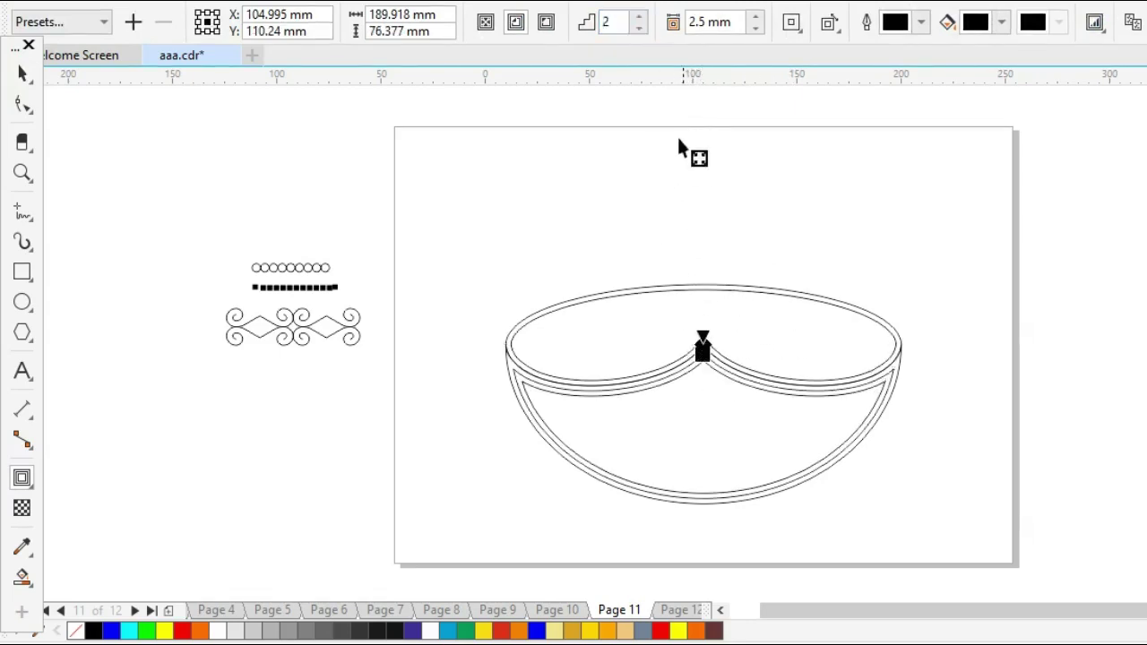
click(640, 31)
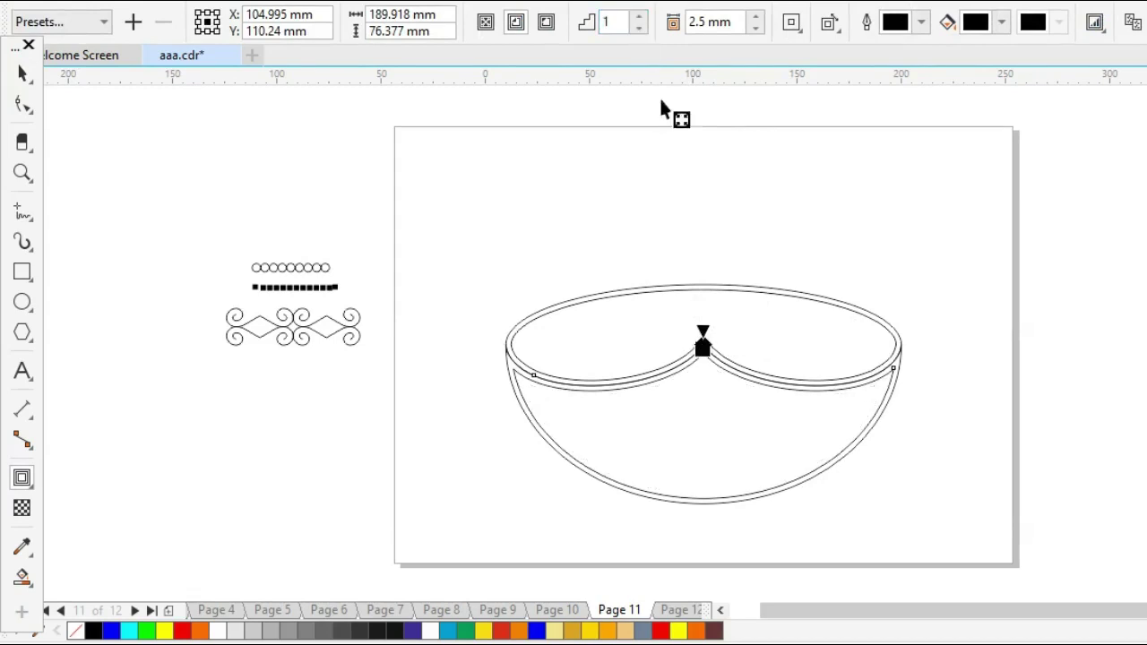
key(space)
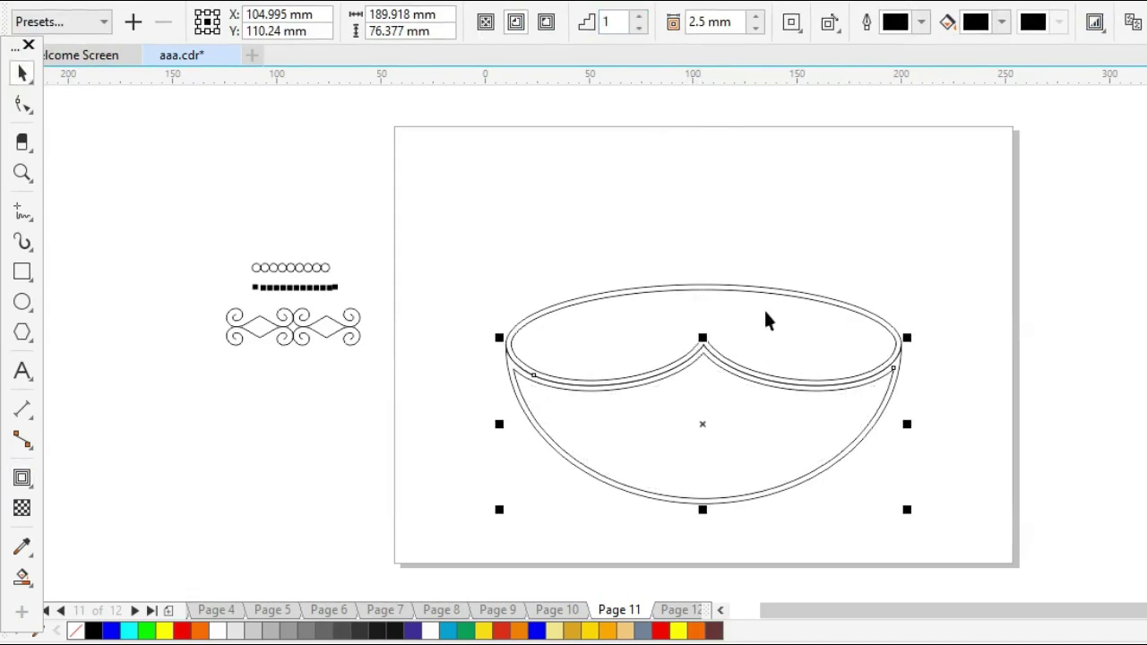
Break the rim's contour apart and set the outline width of both rim curves to 3.0 pt
click(822, 302)
right_click(768, 301)
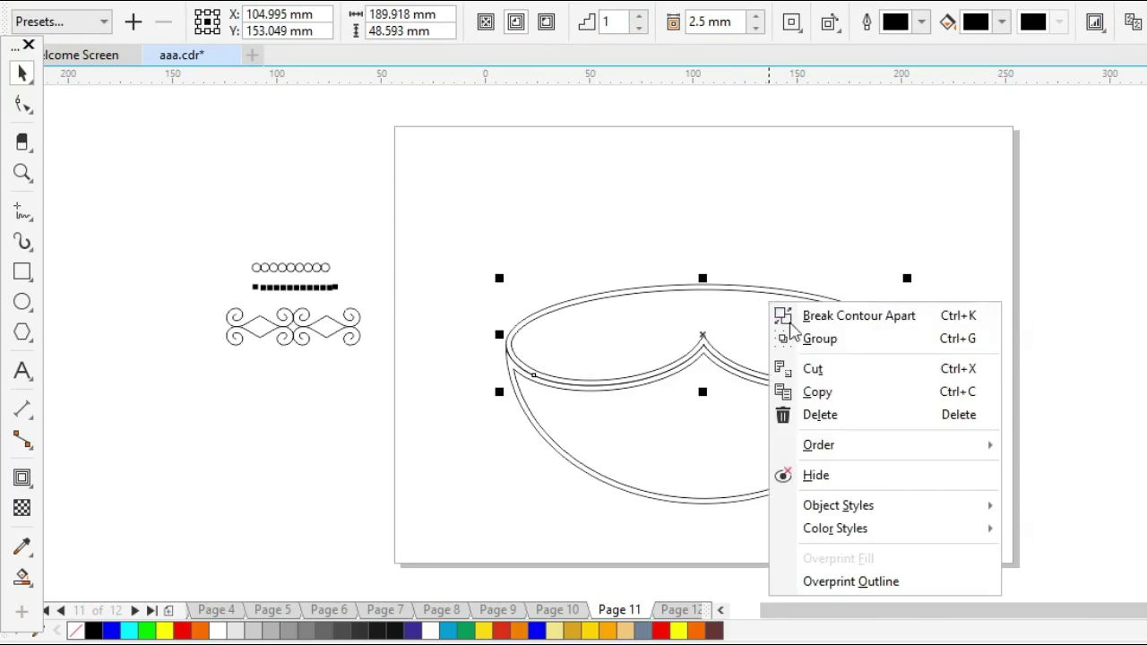
click(811, 315)
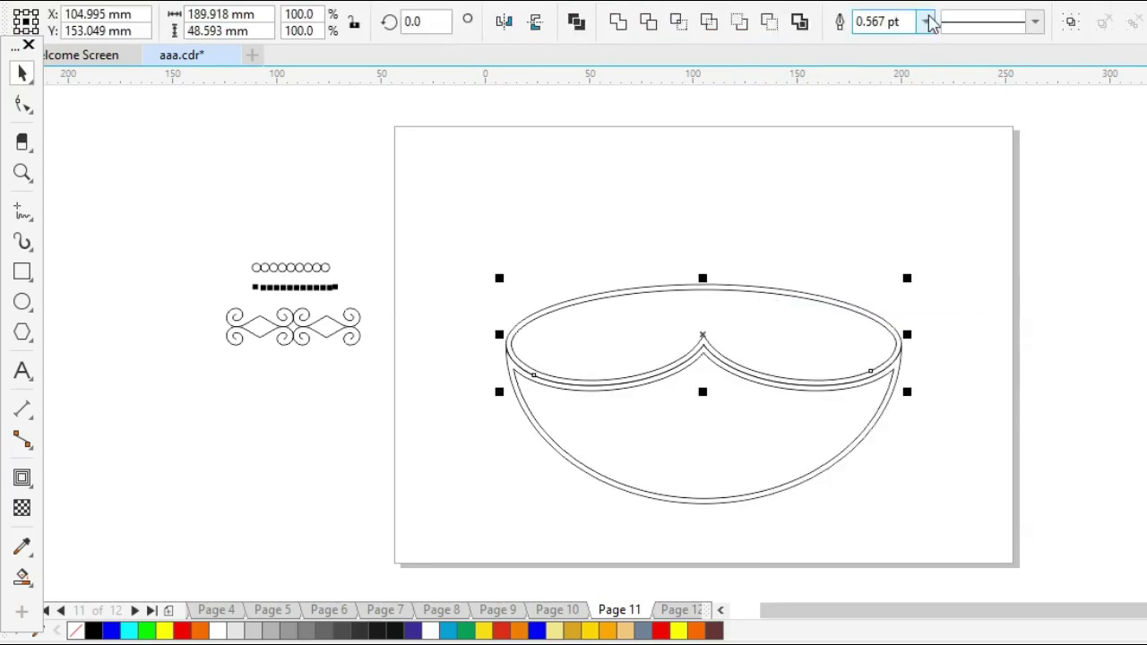
click(926, 21)
click(876, 154)
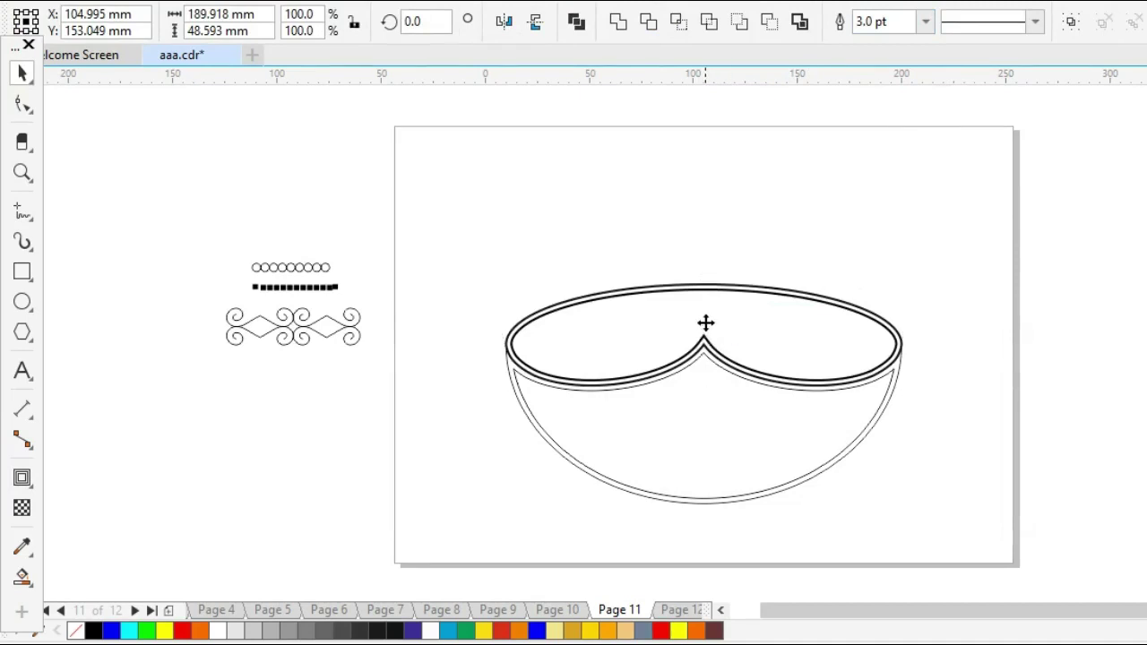
Copy both rim curves about 17 mm downward and smart-fill the crescent between the inner rim and the copy with blue-grey
drag(707, 322, 700, 358)
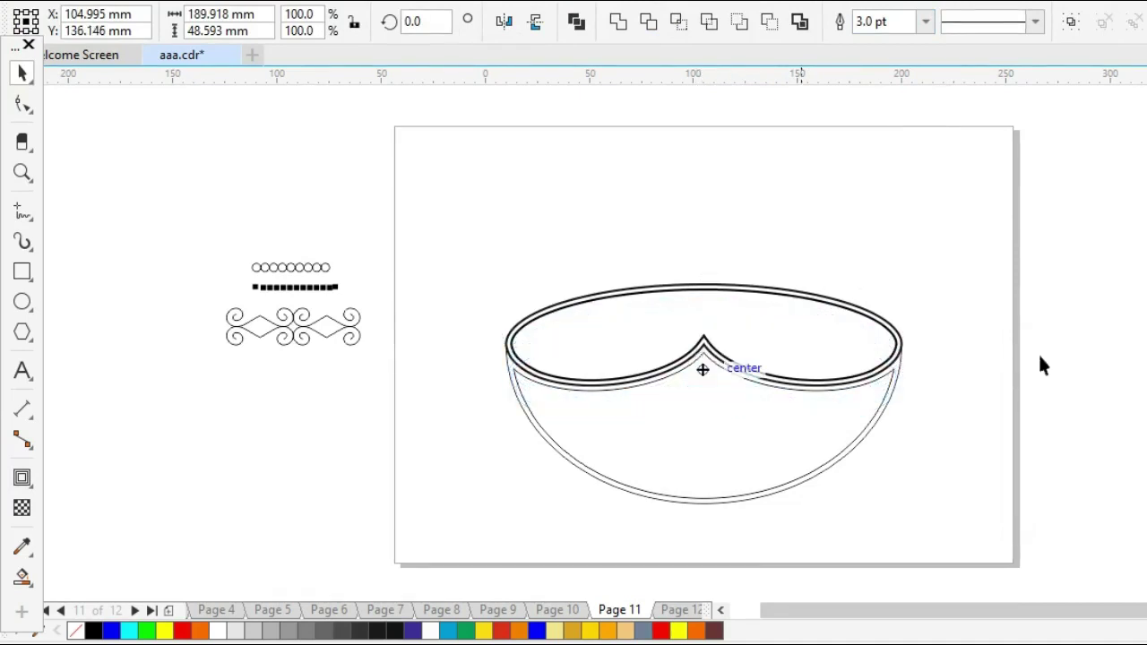
click(273, 460)
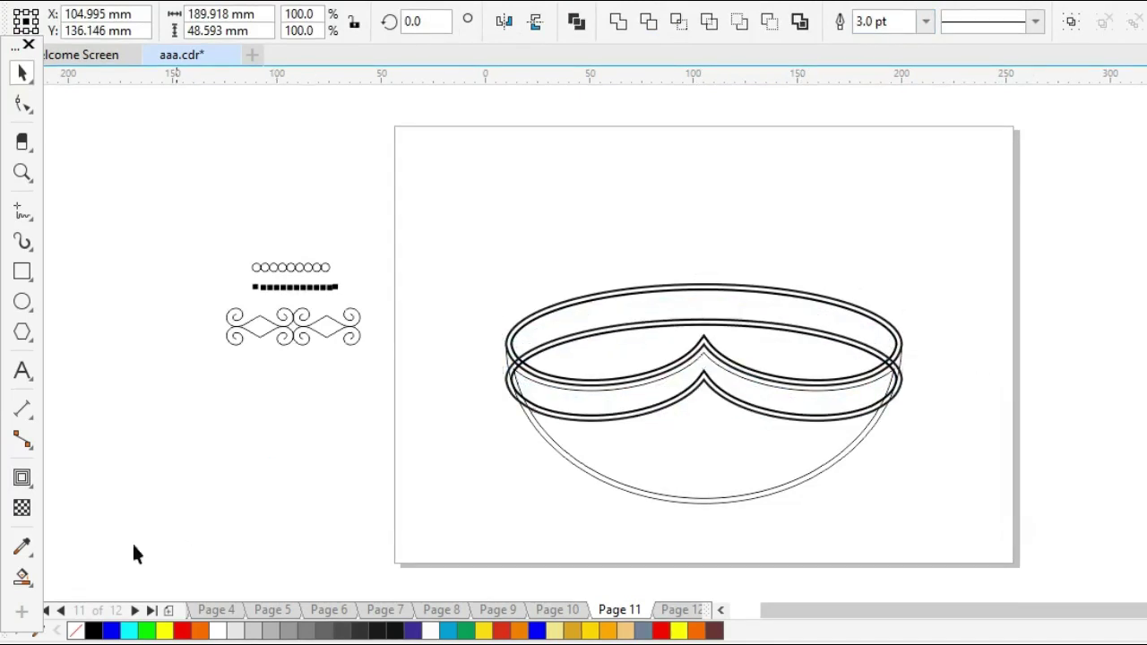
click(22, 578)
click(785, 312)
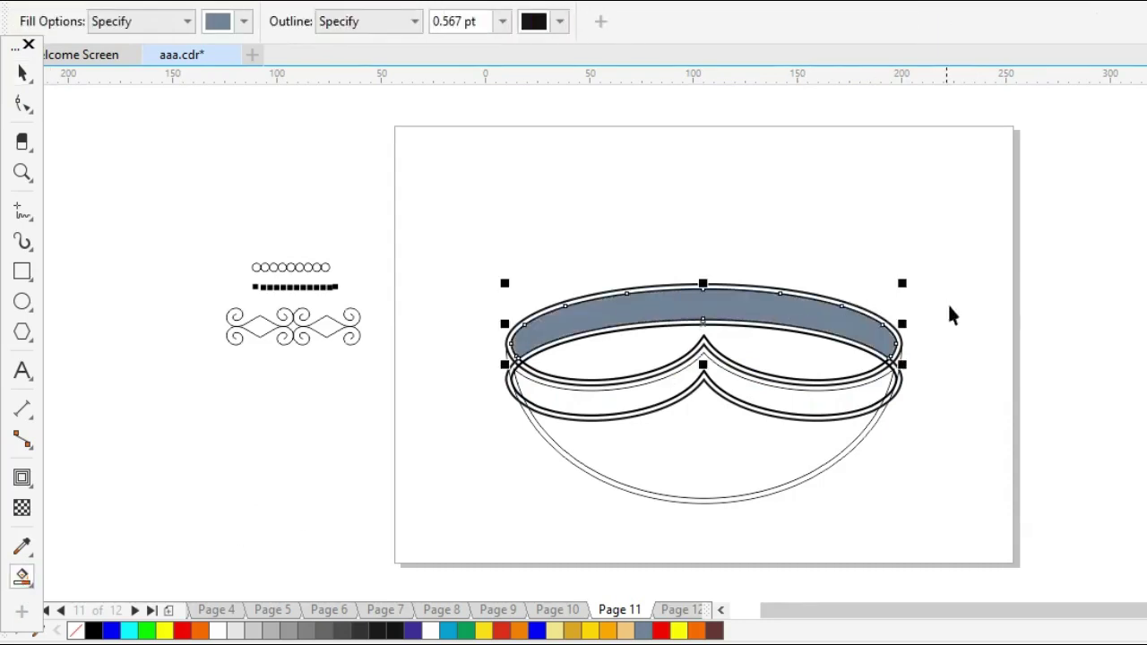
Delete the two lowered rim copies, keeping the filled crescent inside the rim
key(space)
click(981, 344)
click(801, 415)
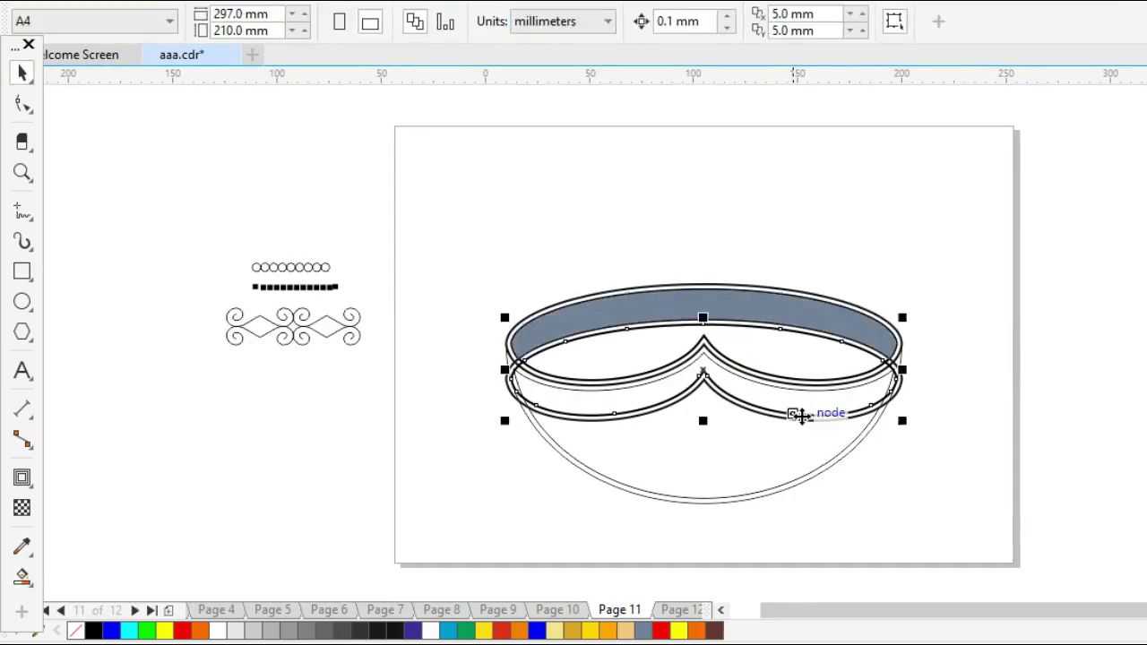
key(Delete)
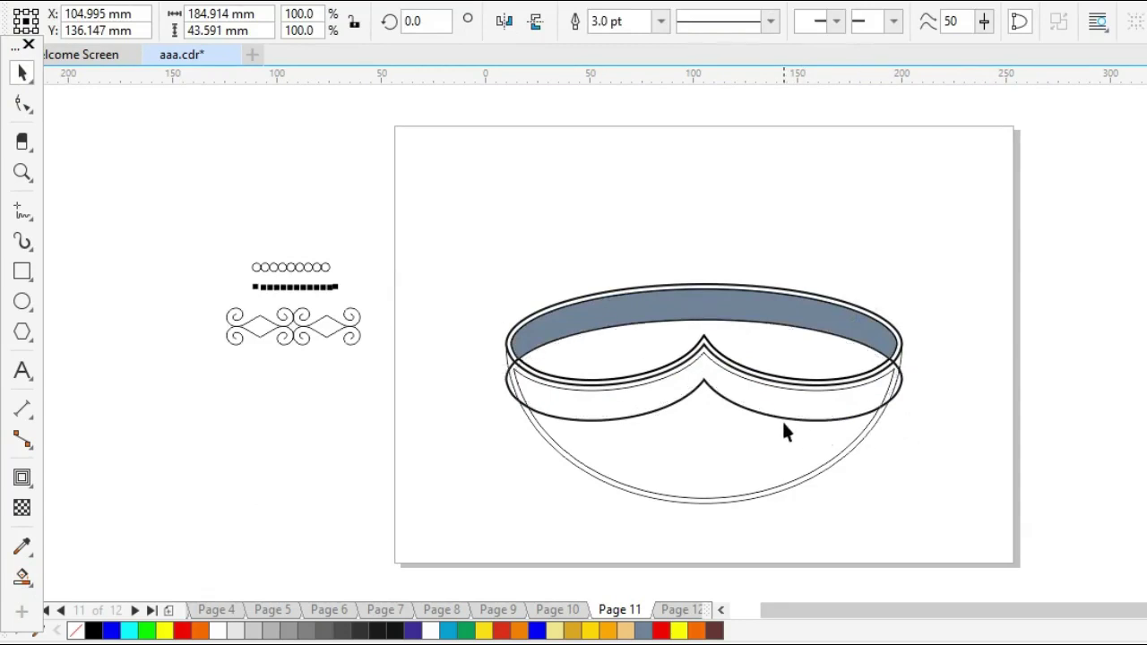
click(710, 325)
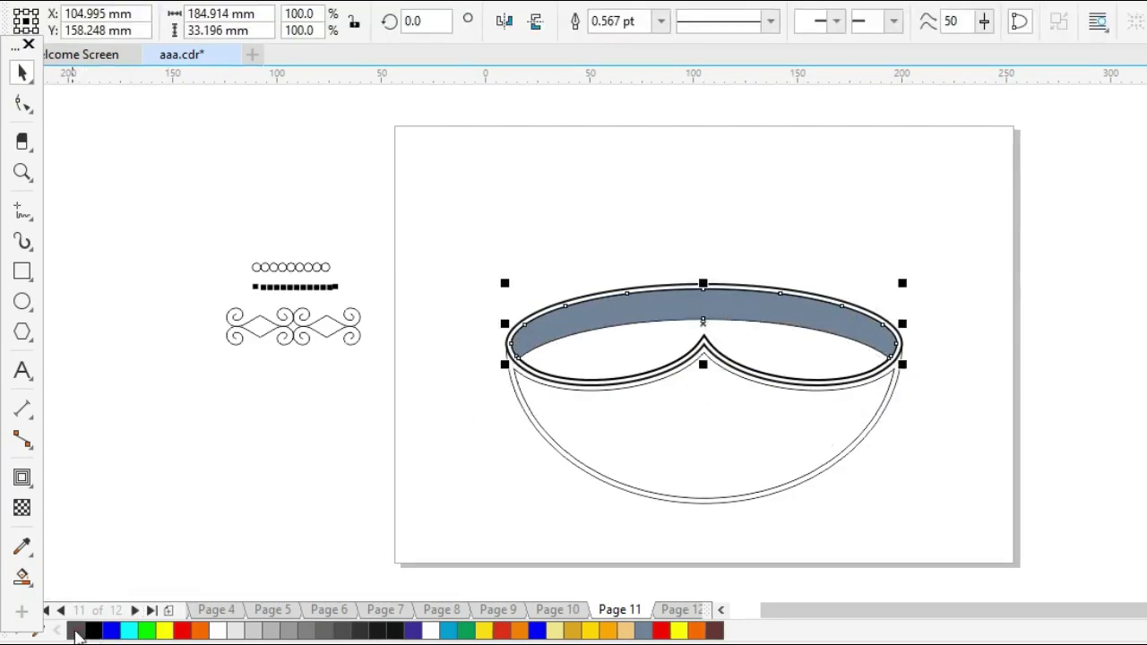
Remove the crescent's fill and apply a two-step inside contour with a 2.5 mm offset
click(77, 632)
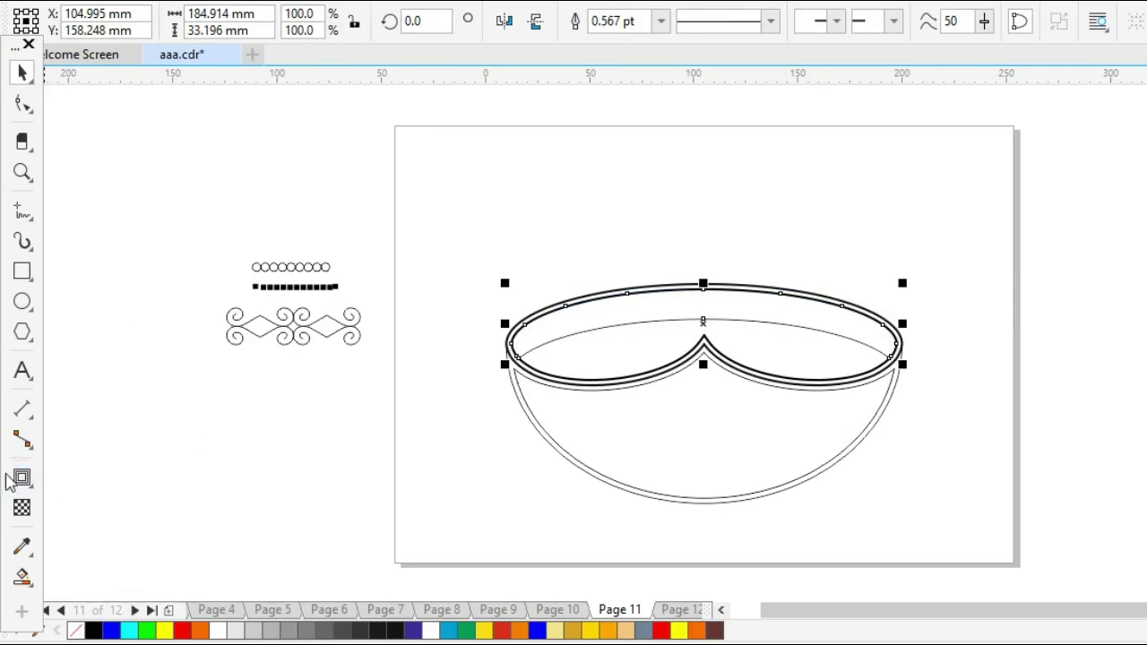
click(22, 478)
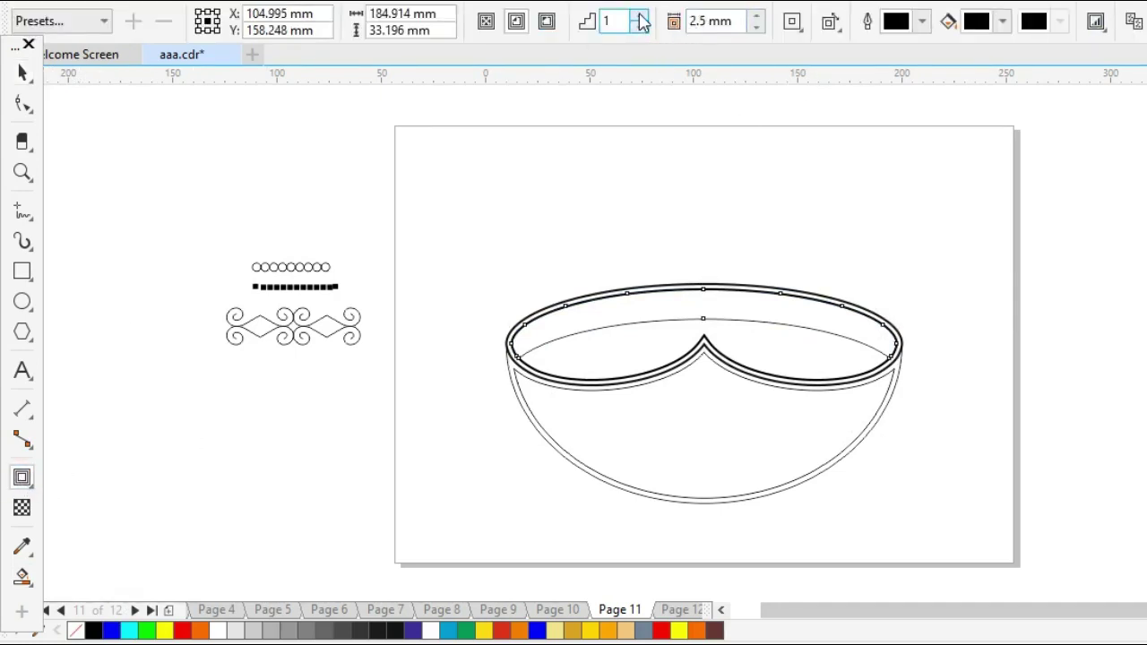
click(640, 16)
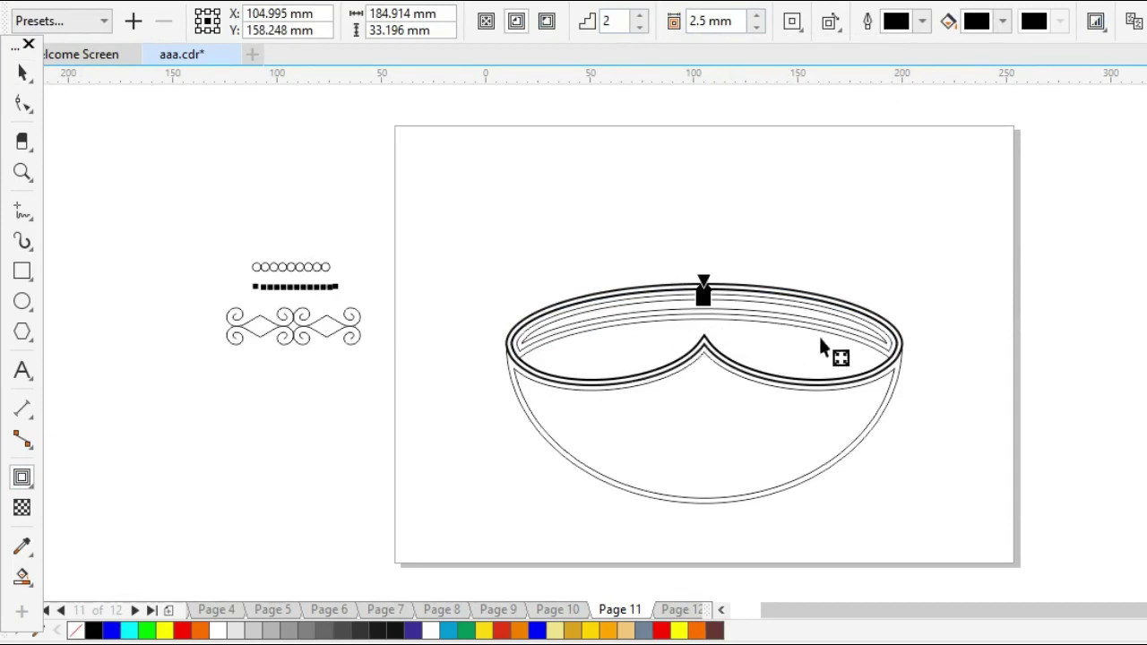
Break the crescent's contour apart and ungroup the resulting inner curves
right_click(750, 301)
click(771, 320)
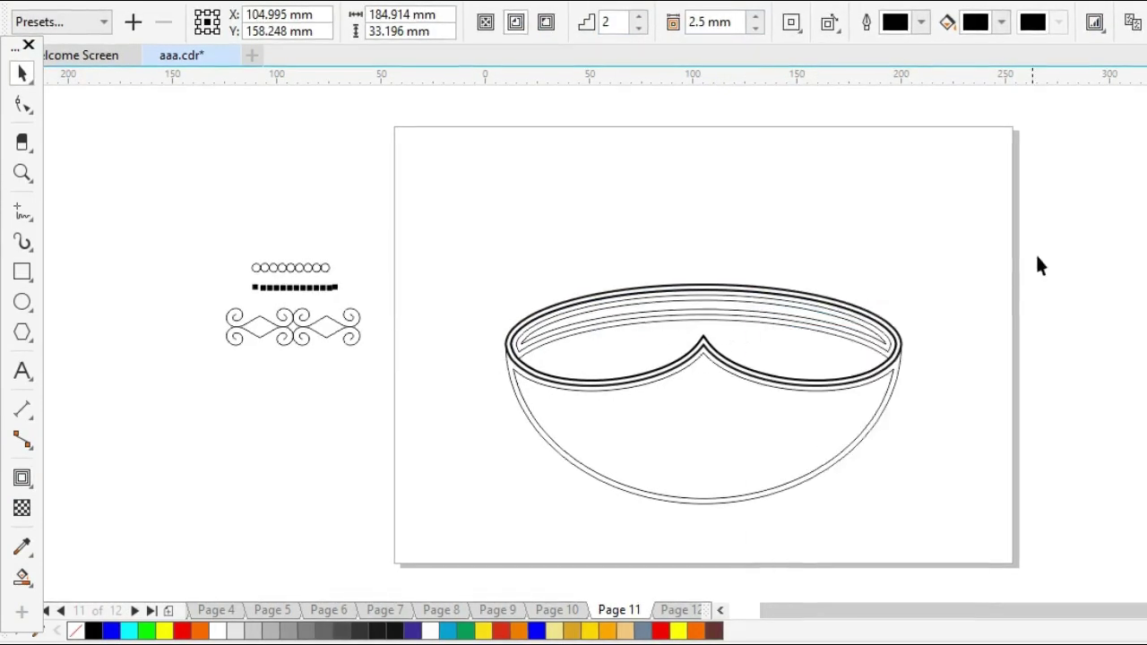
click(743, 301)
right_click(742, 301)
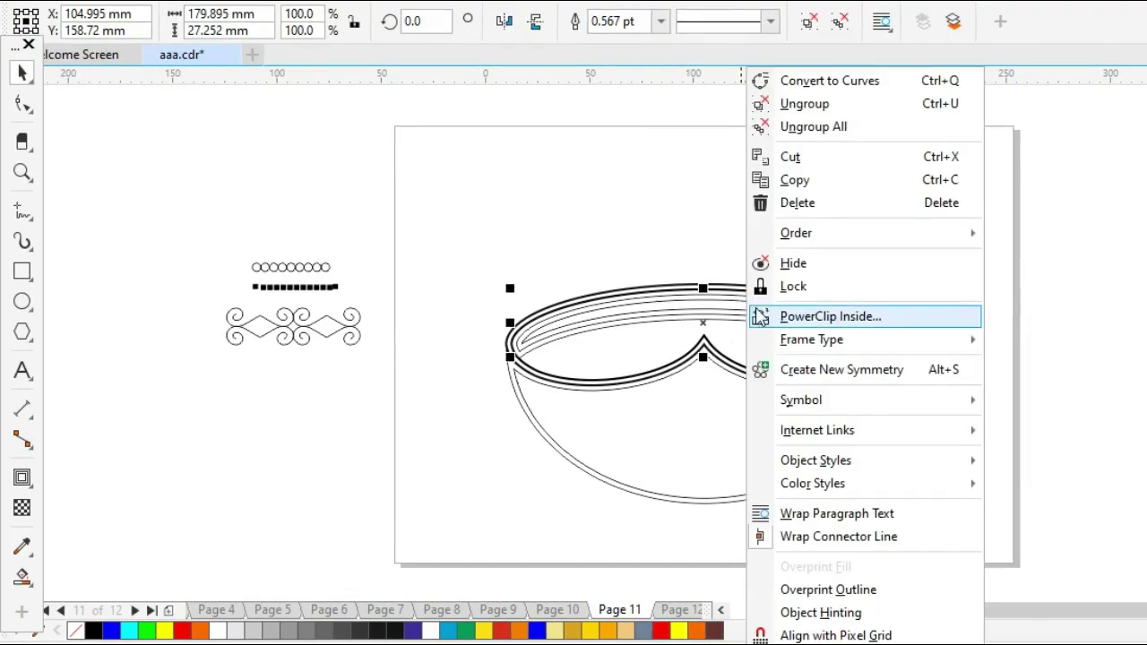
click(794, 120)
click(871, 215)
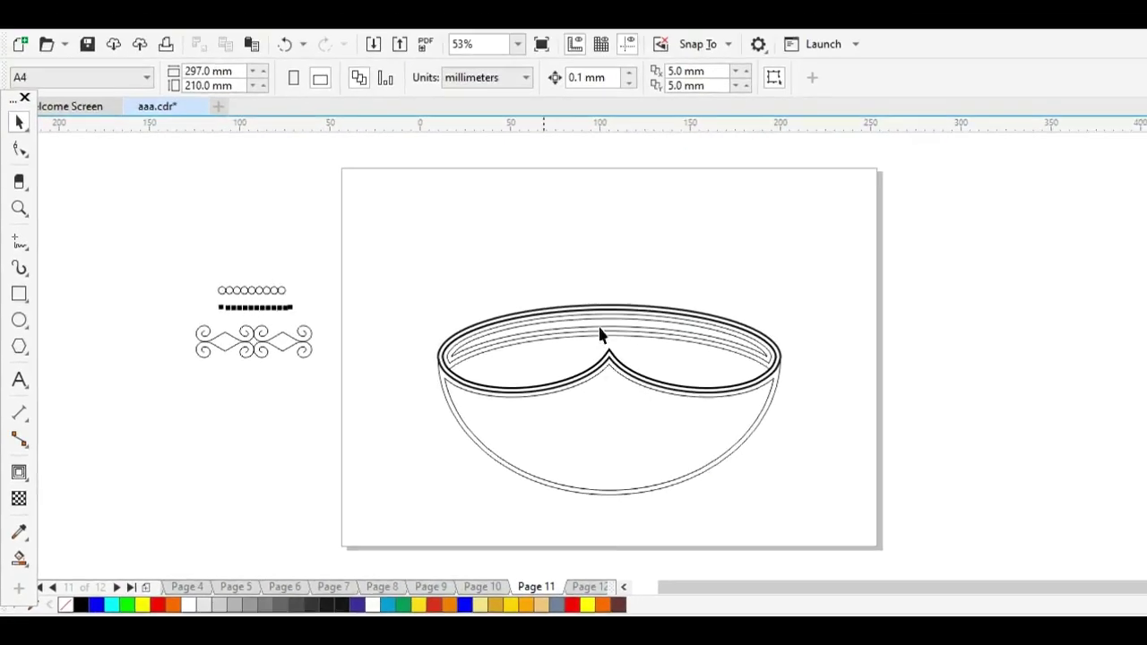
Place a copy of the row of small circles on the page above the bowl
drag(307, 305, 306, 310)
drag(225, 302, 522, 268)
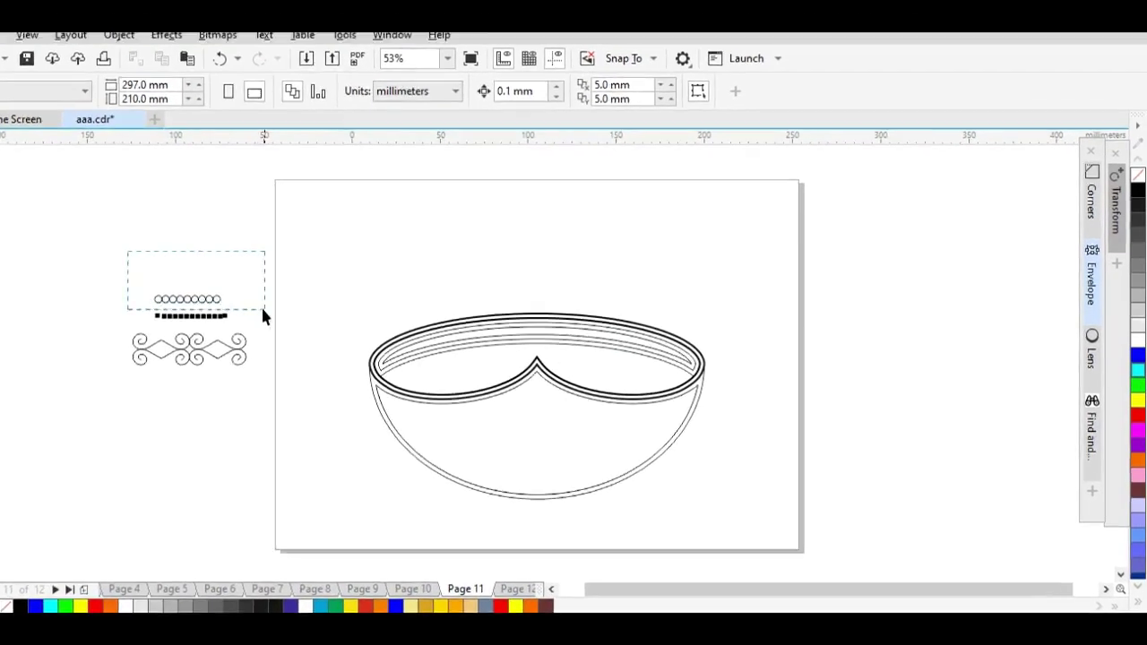
drag(397, 239, 397, 239)
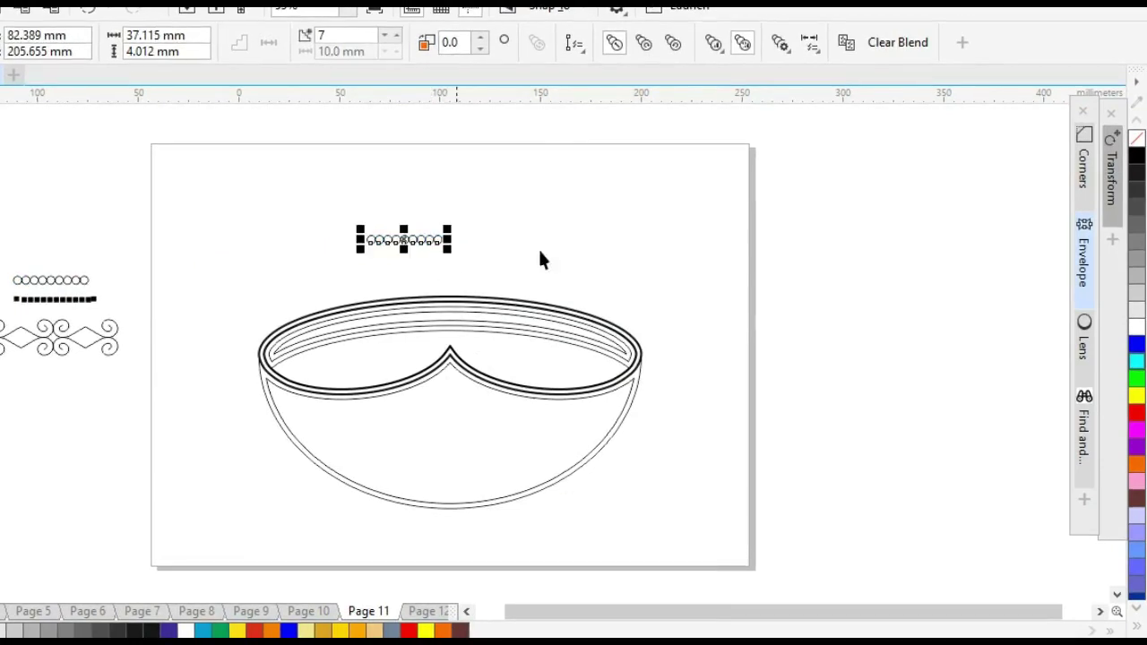
Break apart the blend of the copied circle row above the bowl
click(537, 247)
click(421, 240)
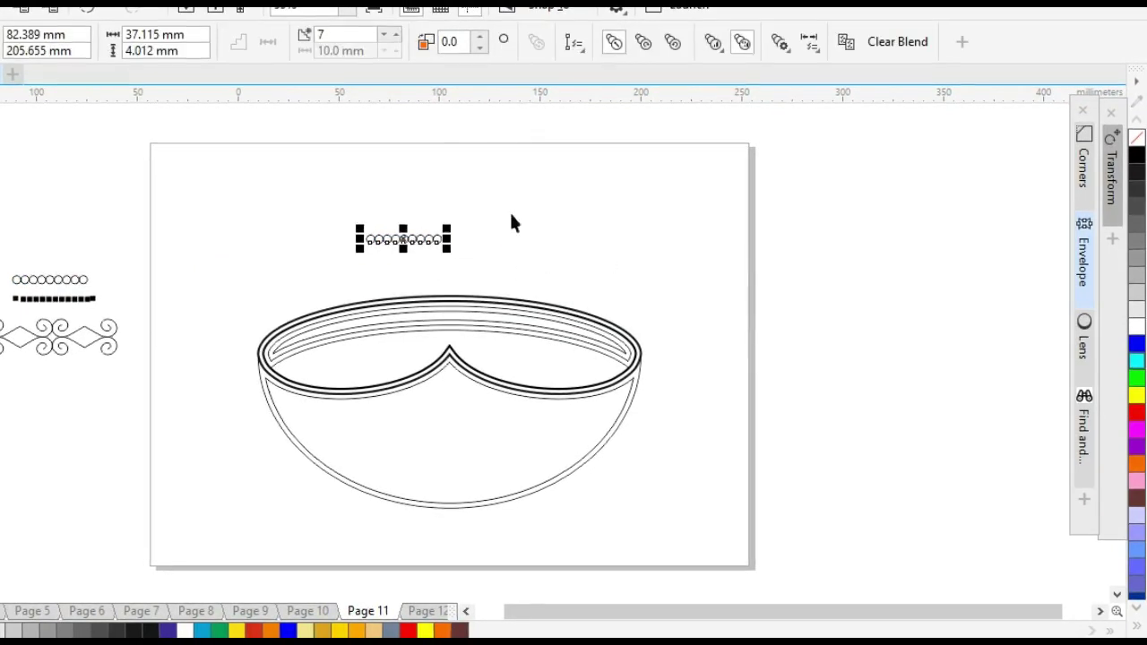
click(524, 242)
drag(308, 210, 565, 283)
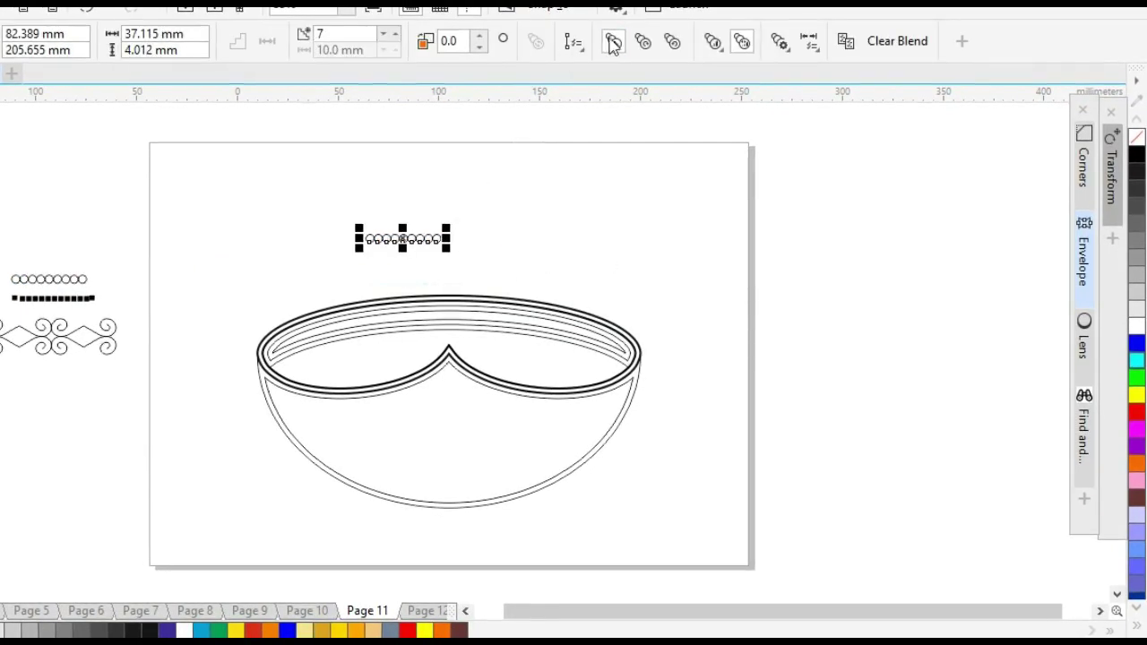
right_click(424, 240)
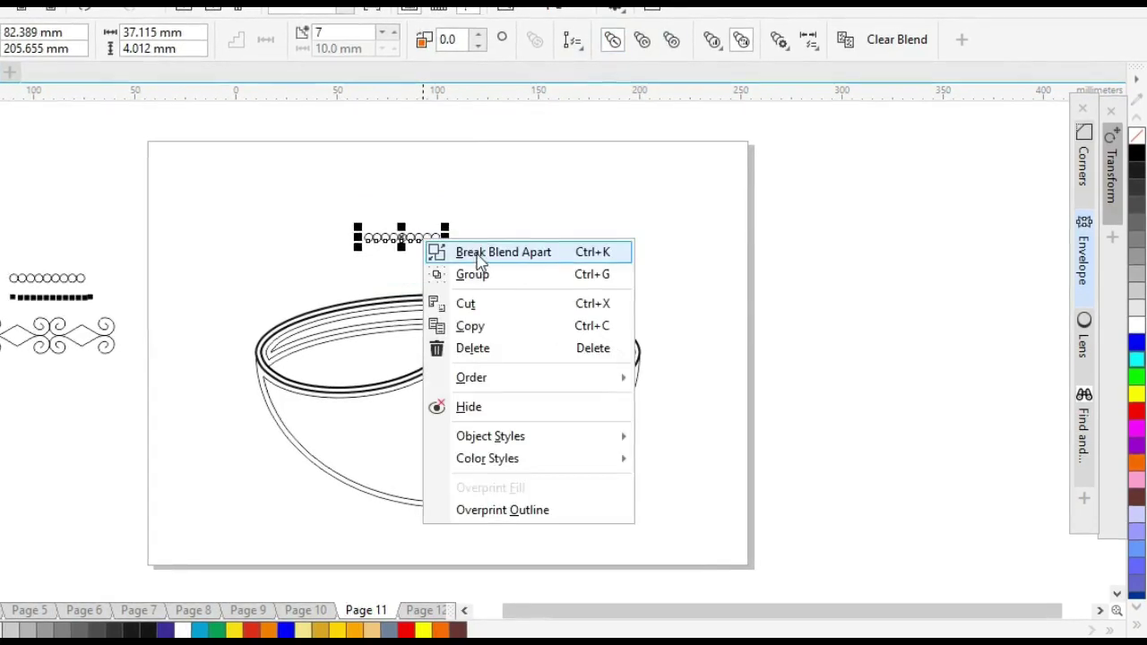
click(502, 252)
Group all circles of the copied row above the bowl into a single object
click(580, 237)
drag(336, 204, 504, 272)
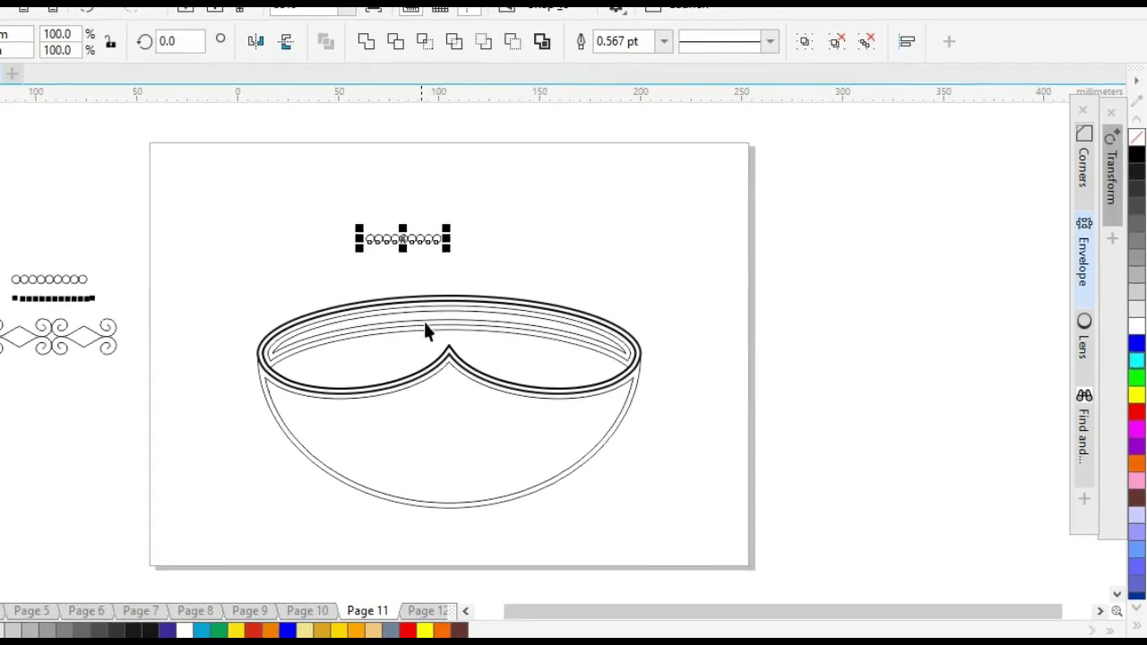
key(ctrl+g)
click(552, 259)
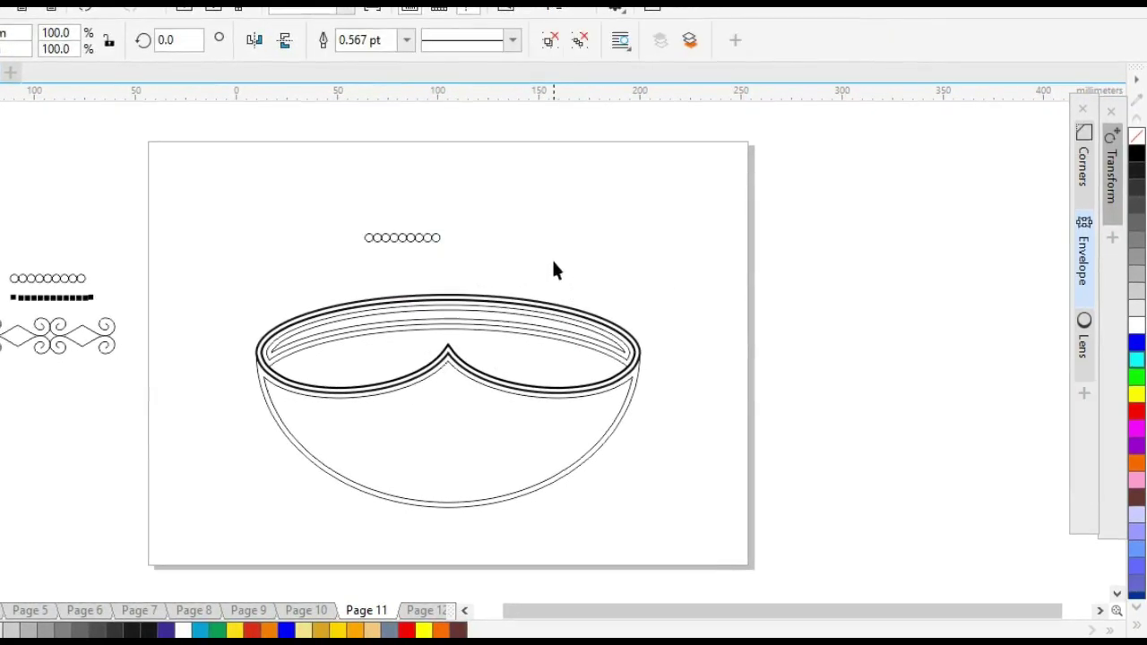
click(405, 237)
click(527, 250)
click(381, 236)
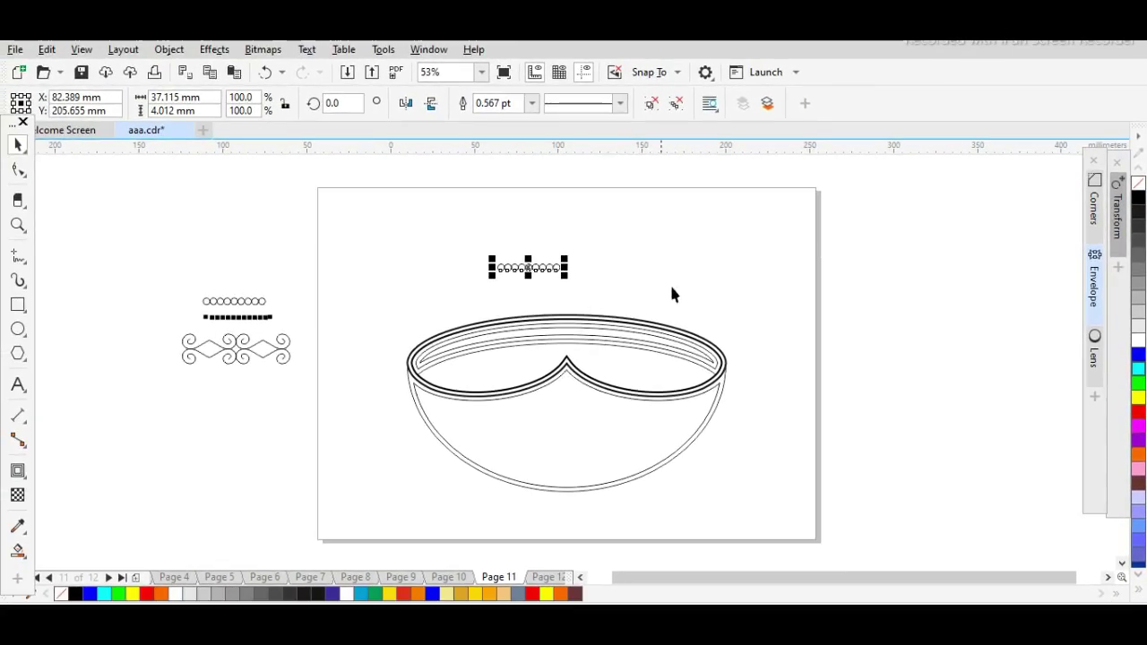
Apply an envelope to the grouped circle row, created from the narrow crescent band inside the bowl's upper rim
click(1093, 279)
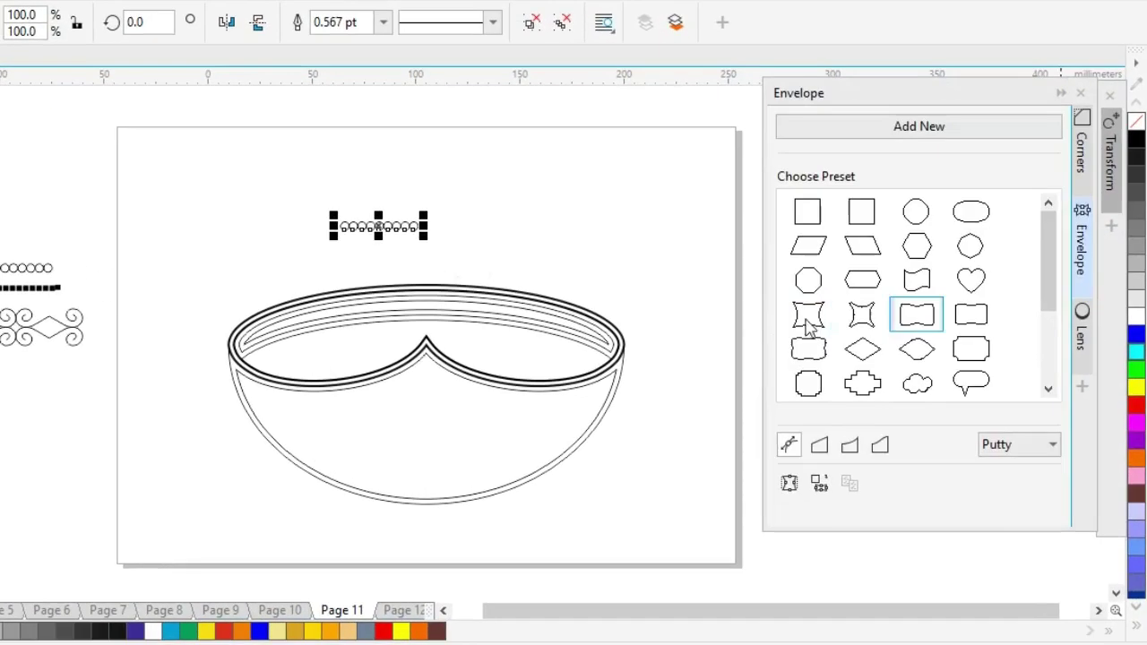
click(819, 485)
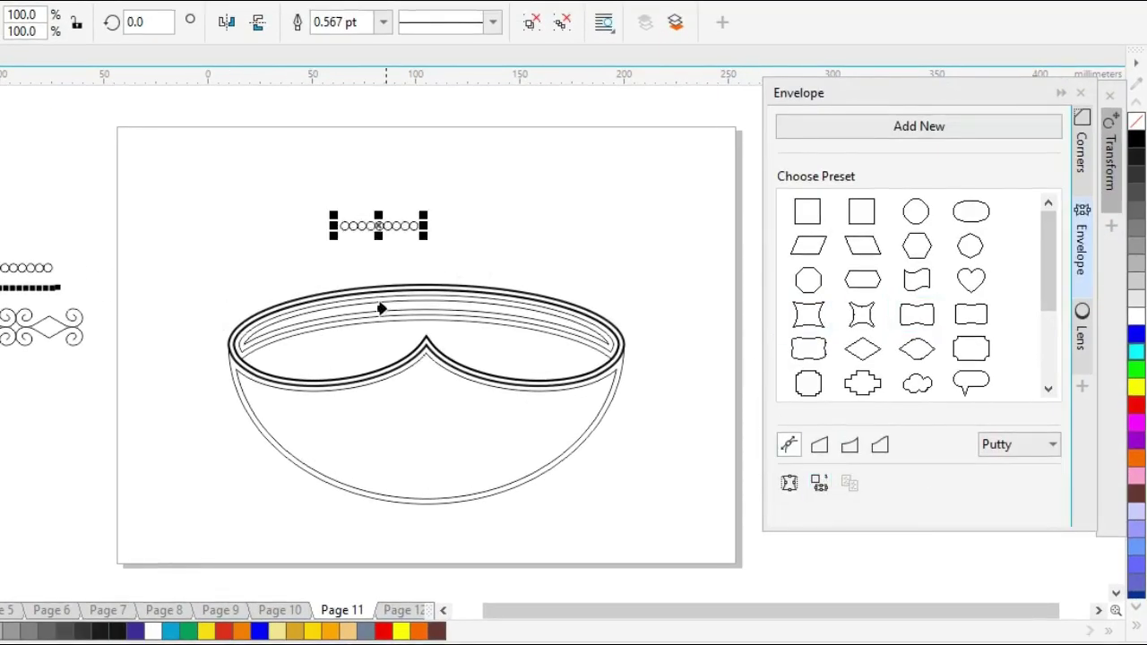
key(z)
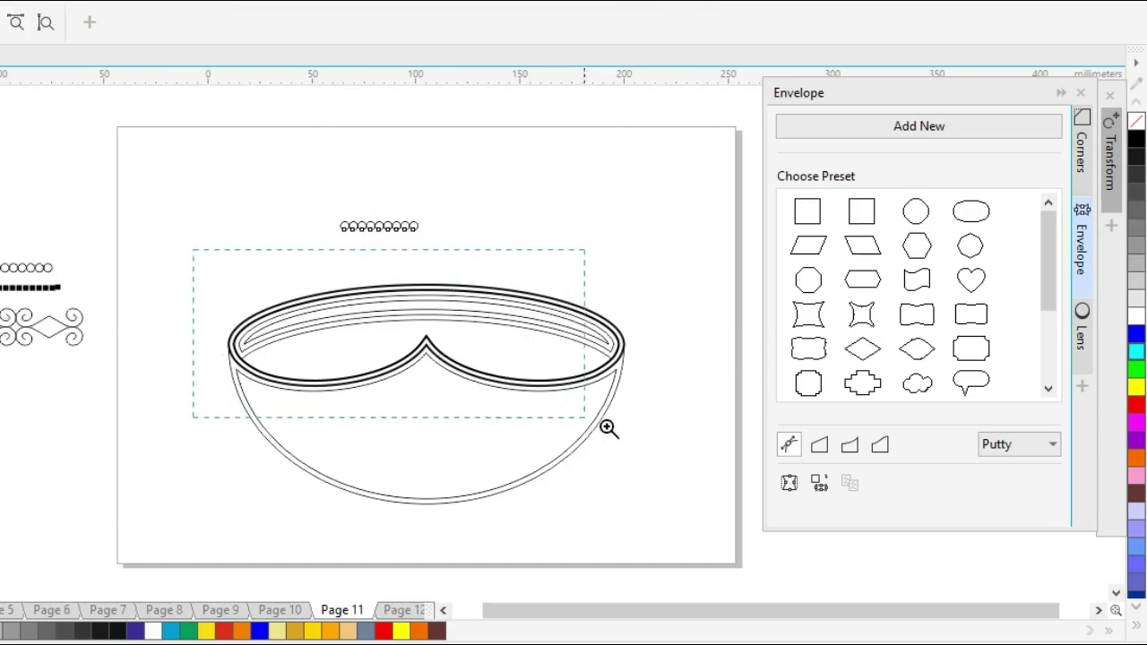
drag(609, 430, 610, 430)
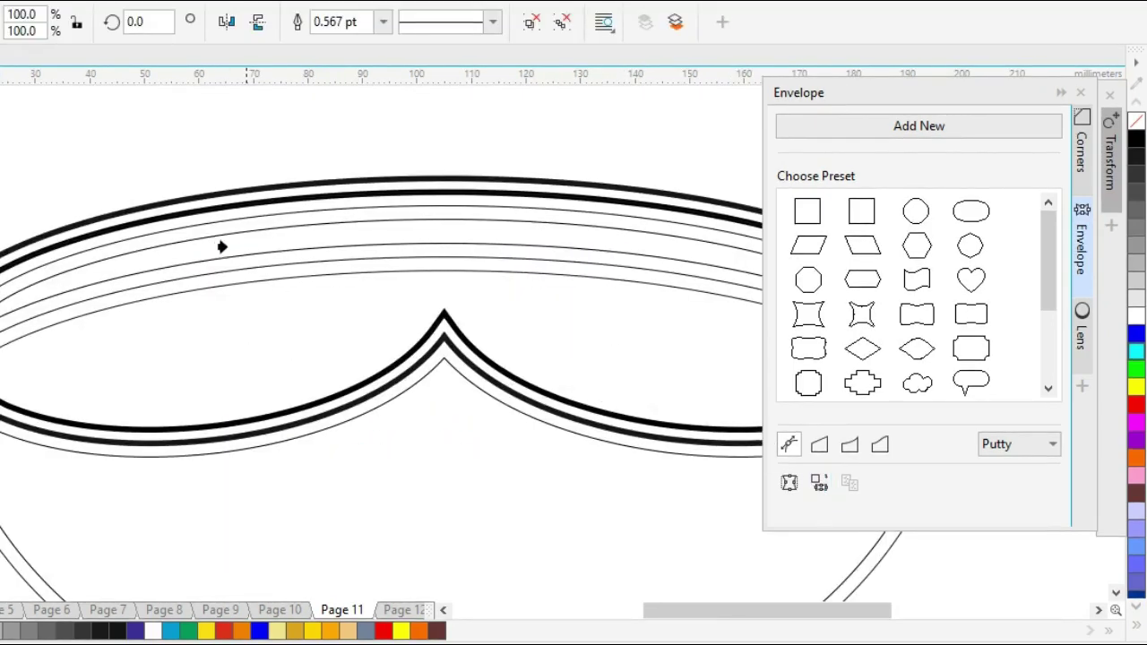
click(243, 256)
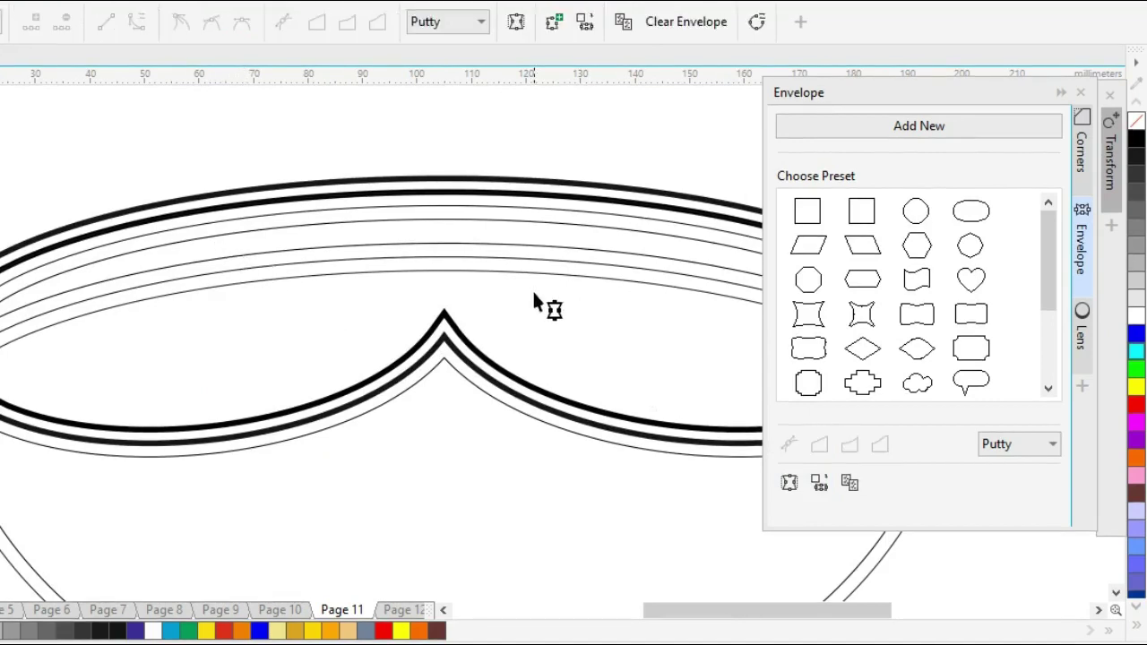
key(z)
right_click(491, 300)
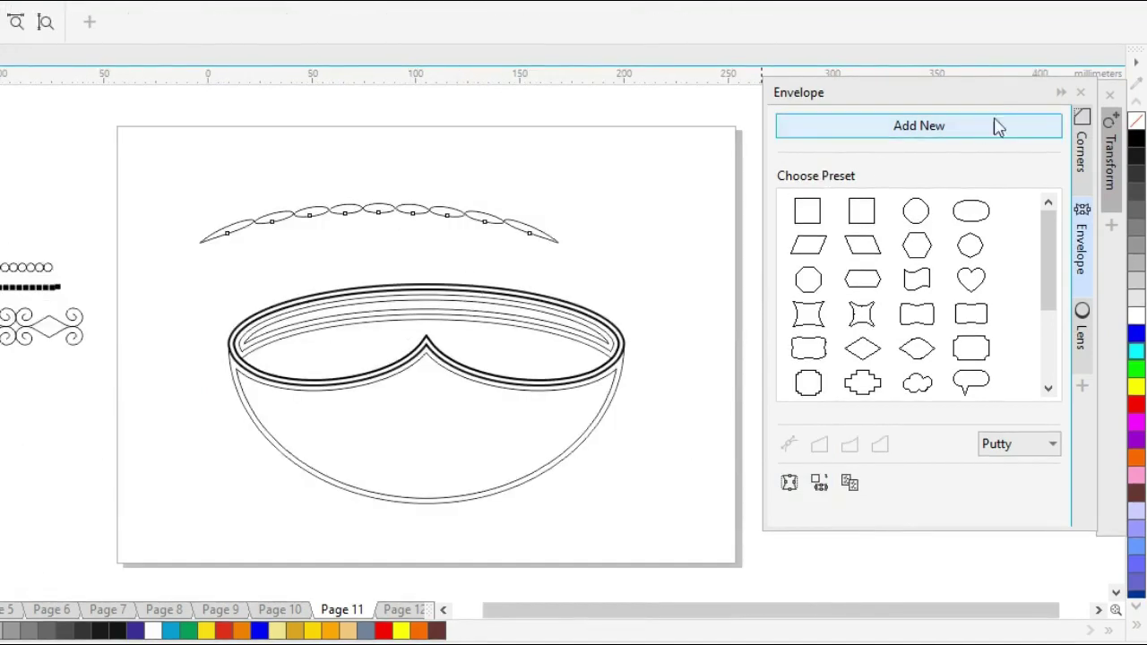
click(1061, 93)
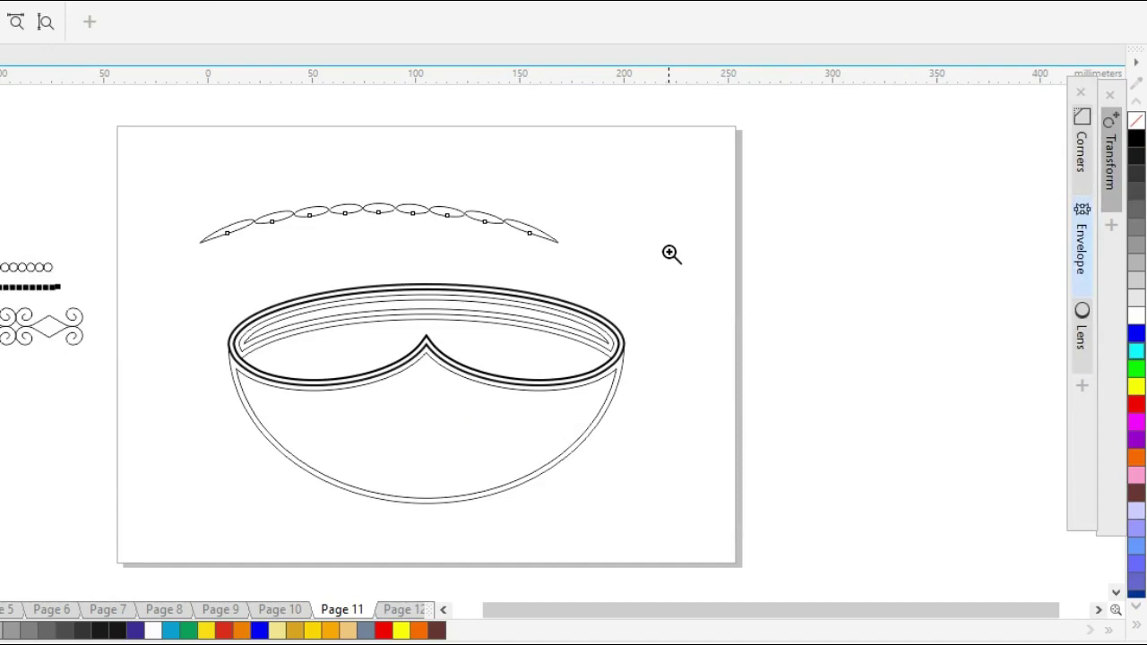
Align the arched circle row horizontally and vertically to the centre of the crescent band inside the bowl
key(space)
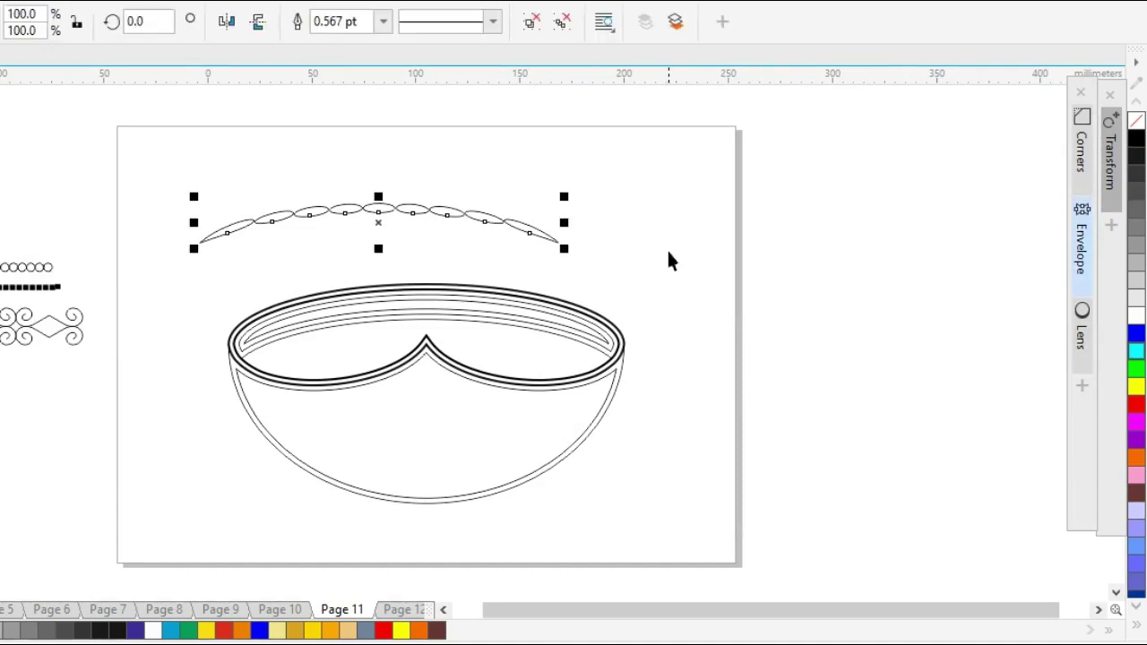
shift+click(433, 308)
key(c)
key(e)
key(Escape)
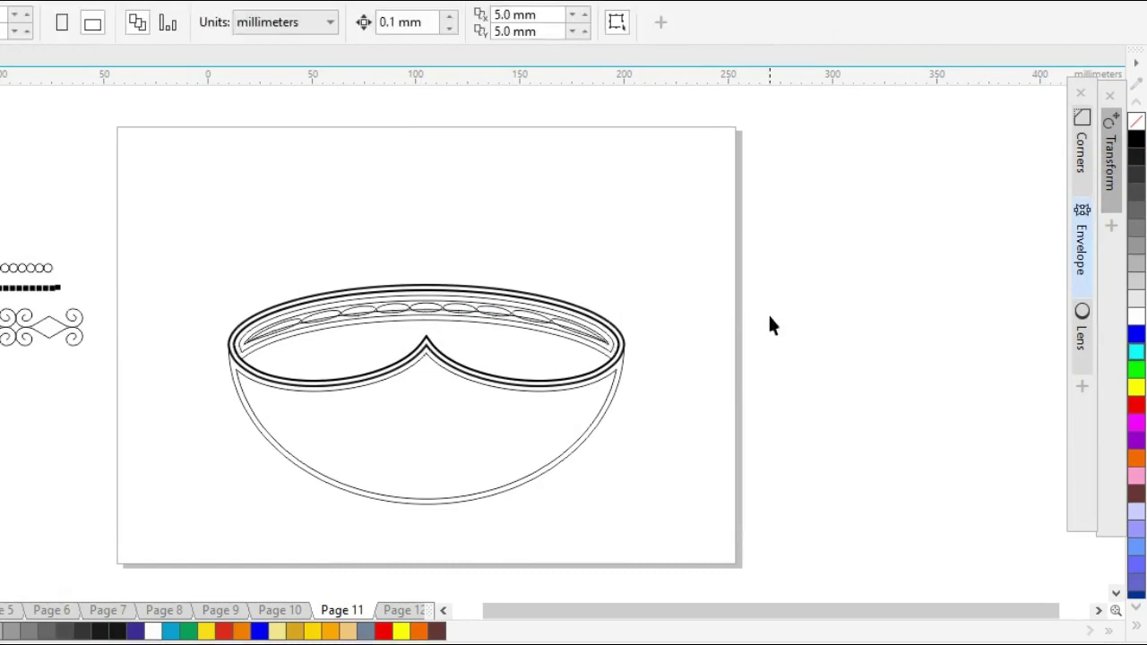
Delete the thin crescent guide curves surrounding the circle row inside the bowl
key(space)
drag(378, 316, 638, 414)
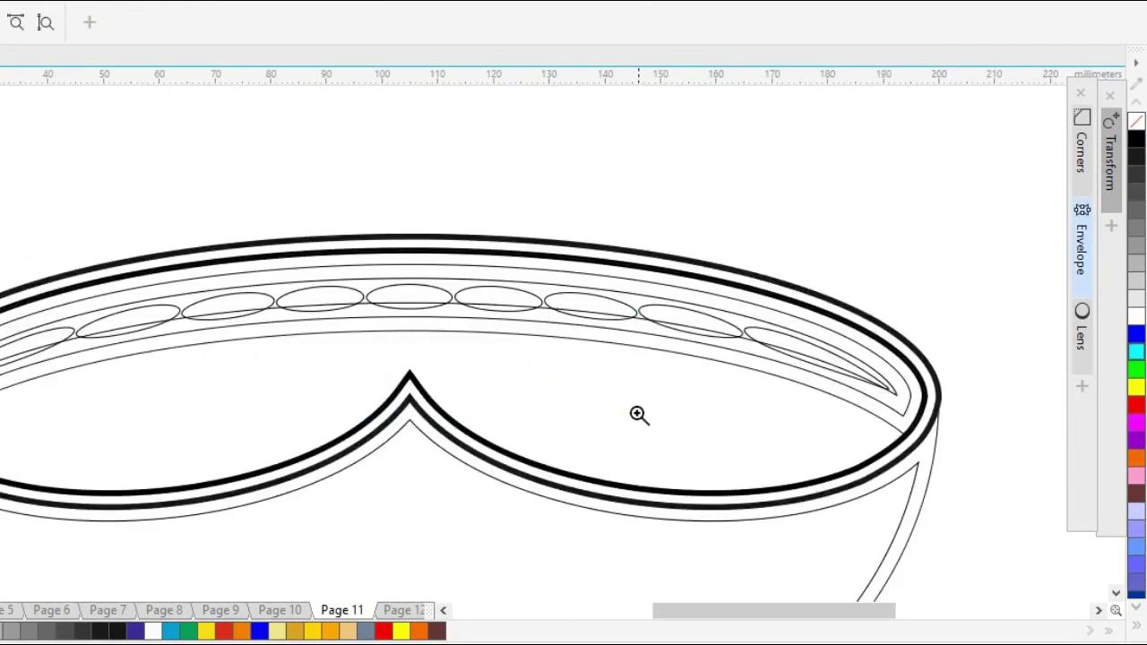
key(space)
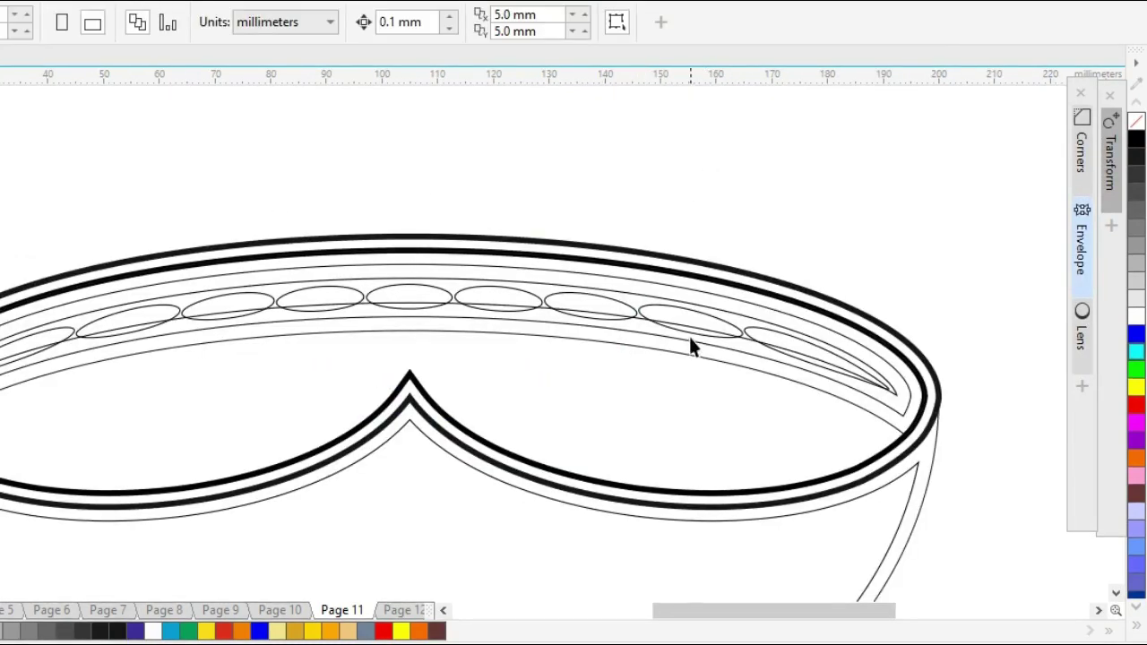
drag(689, 340, 709, 228)
key(Delete)
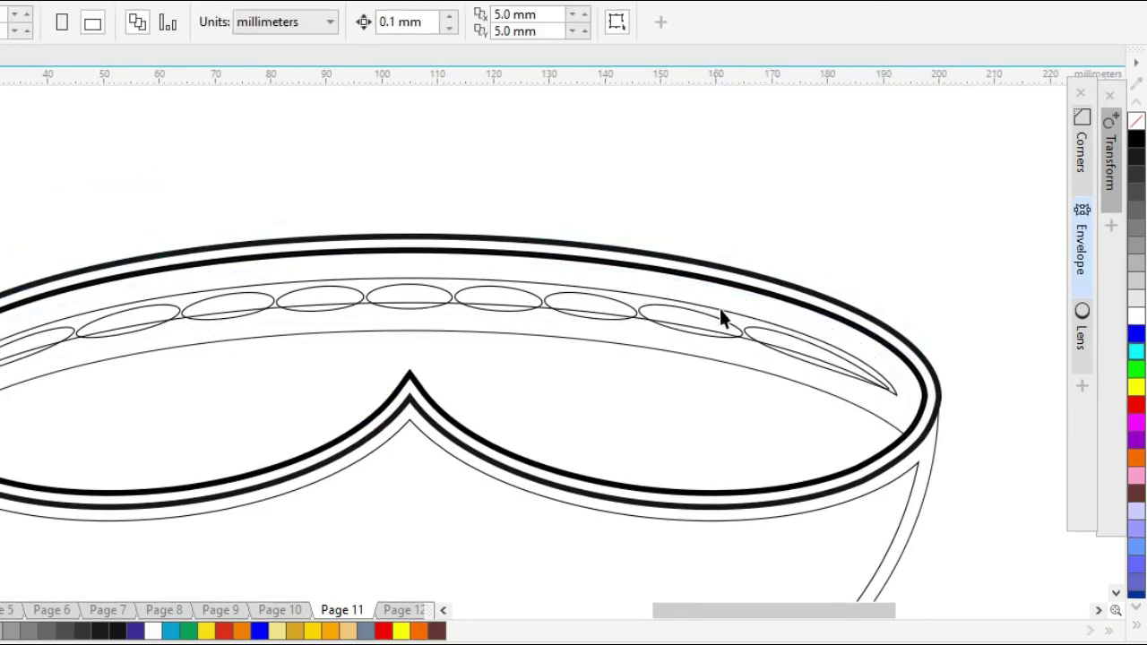
drag(719, 305, 720, 218)
key(Delete)
key(z)
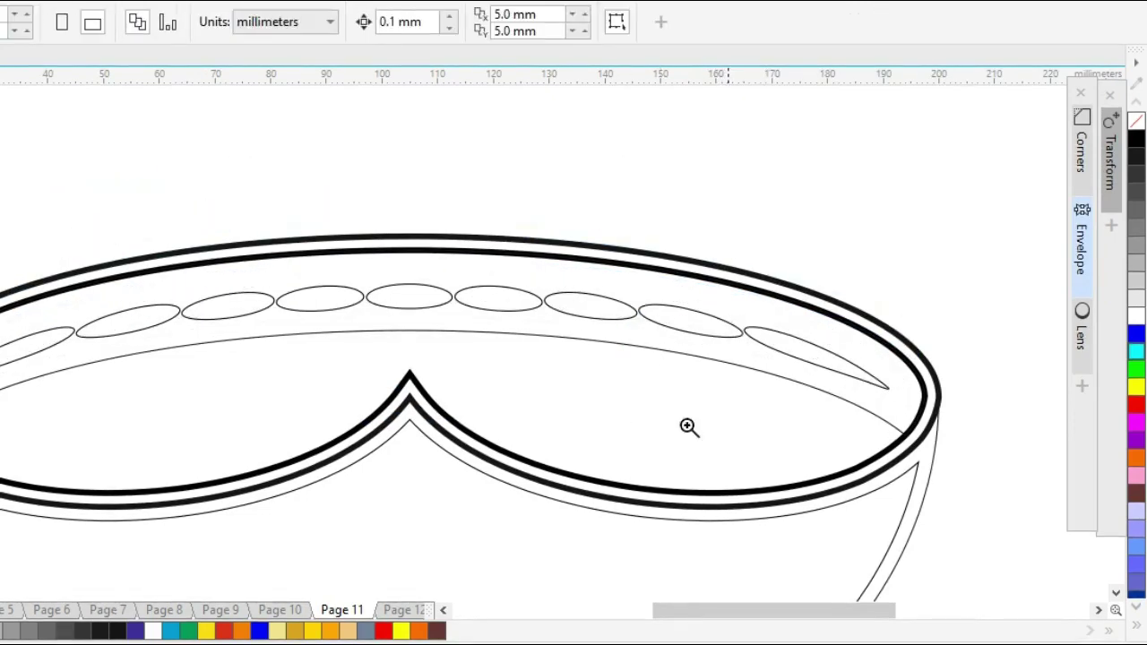
shift+click(515, 421)
key(space)
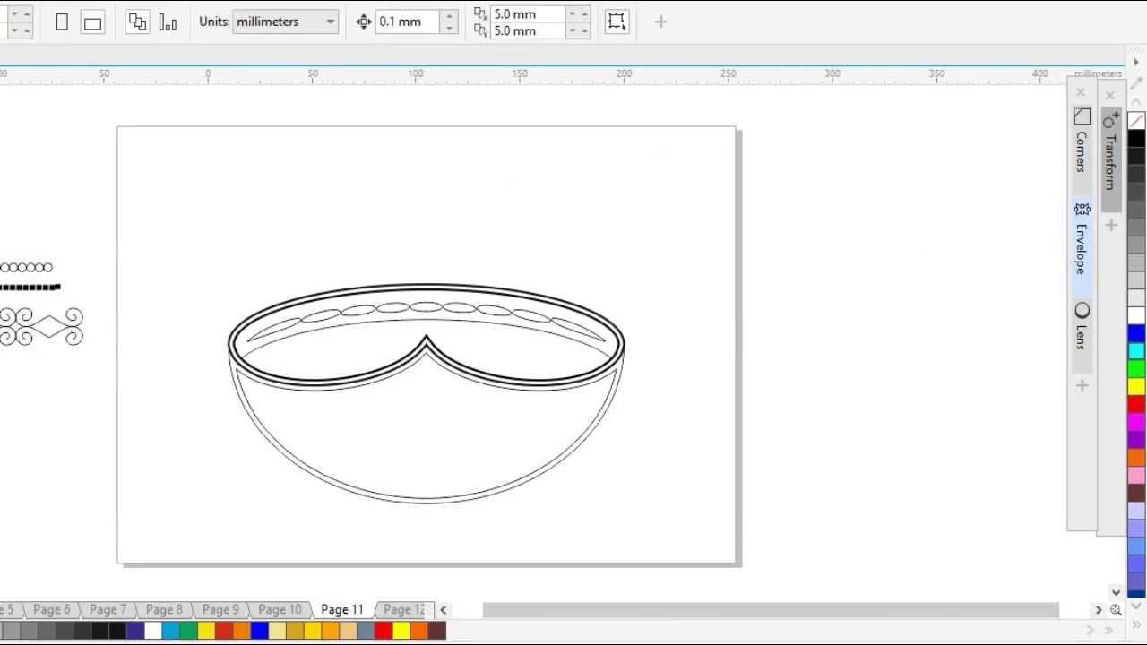
Break apart the contour of the bowl's lower body
click(466, 448)
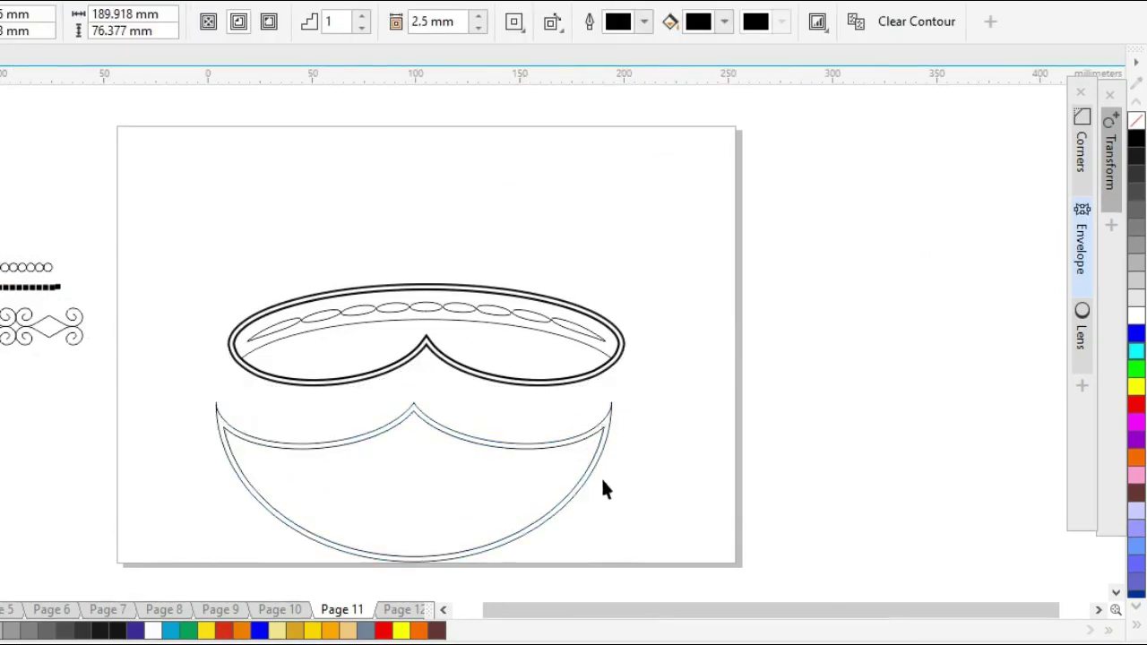
click(652, 481)
click(396, 435)
right_click(396, 436)
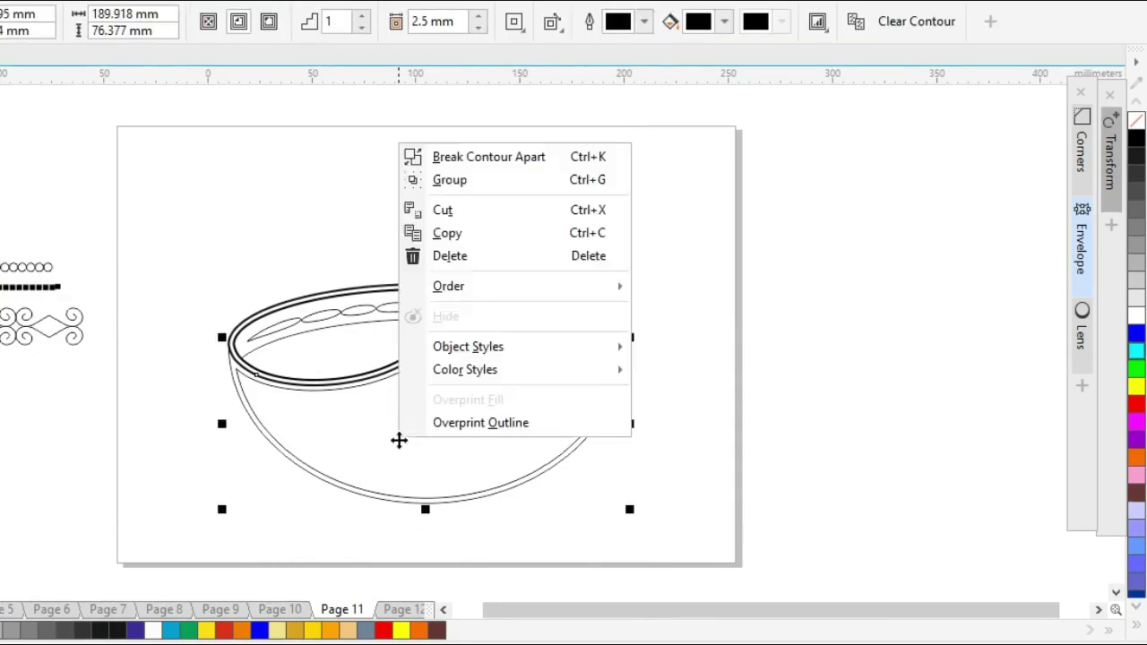
click(450, 161)
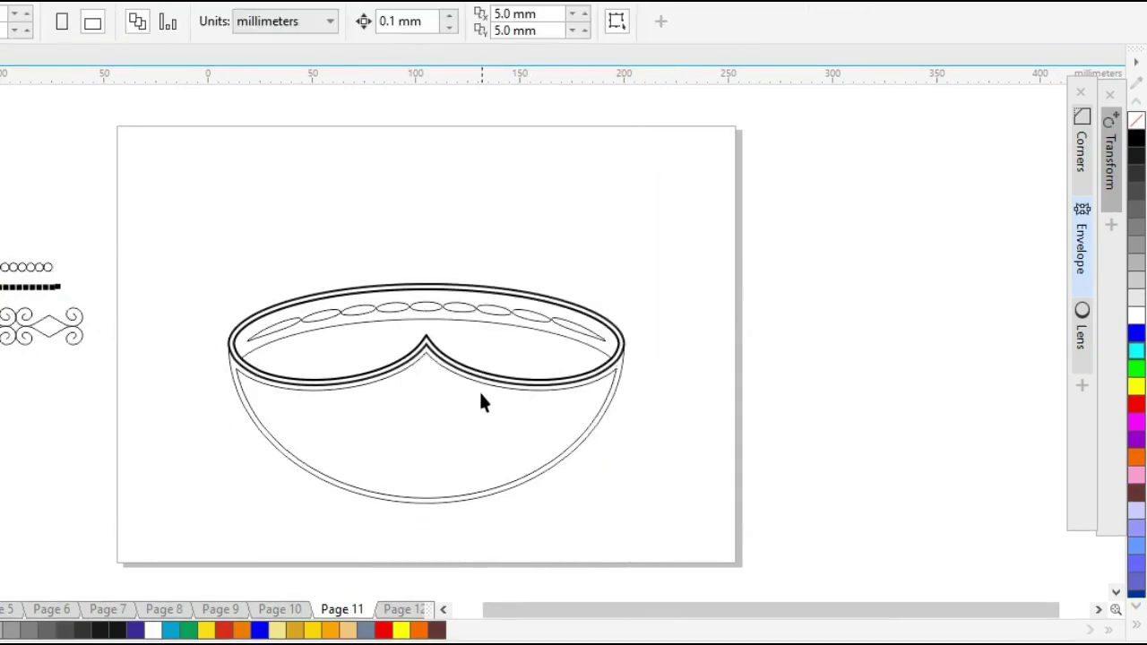
Place a copy of the lower body's inner outline above the ornament patterns, partly off the page
drag(482, 491, 500, 536)
key(ctrl+z)
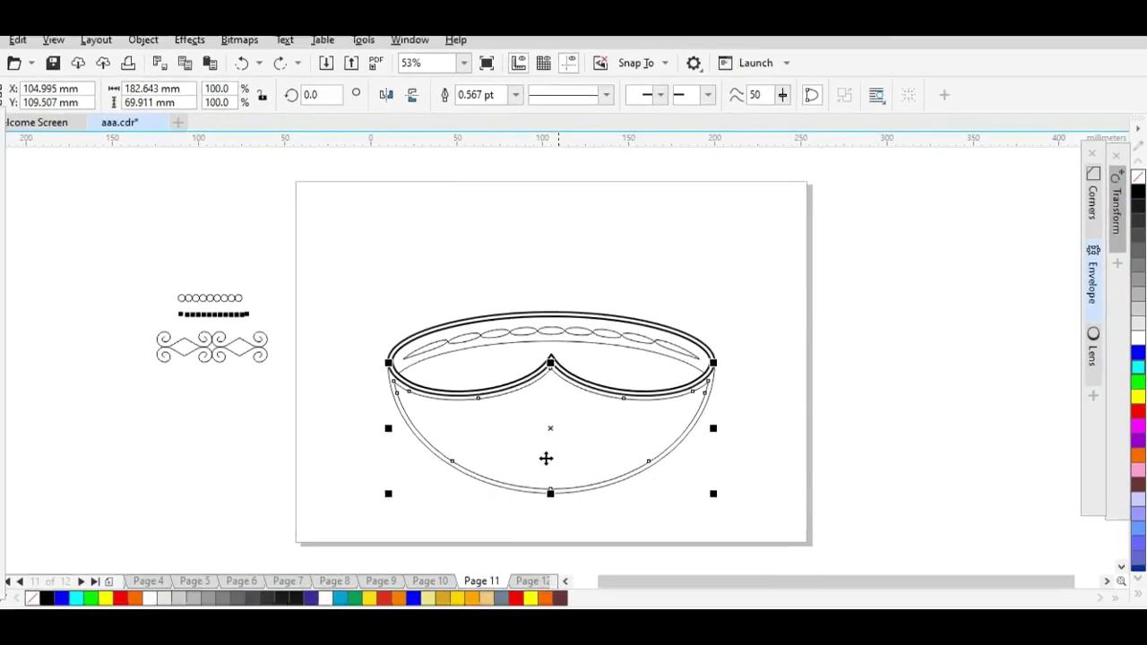
drag(416, 461, 398, 264)
drag(545, 306, 385, 285)
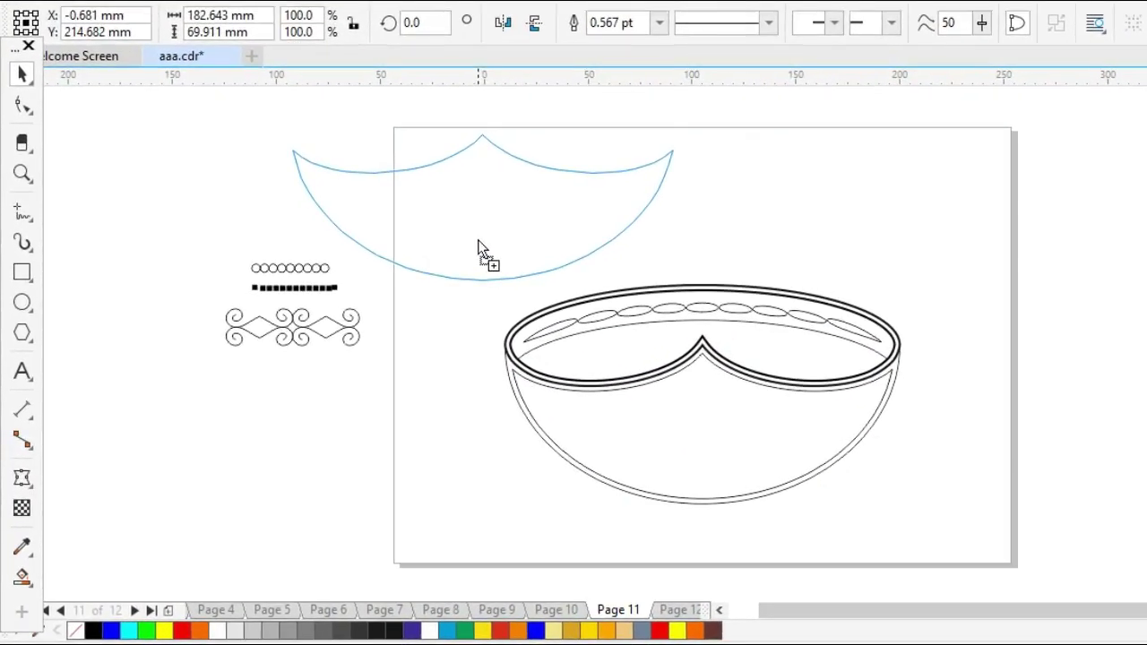
drag(478, 242, 479, 242)
click(798, 233)
drag(758, 448, 798, 463)
click(258, 248)
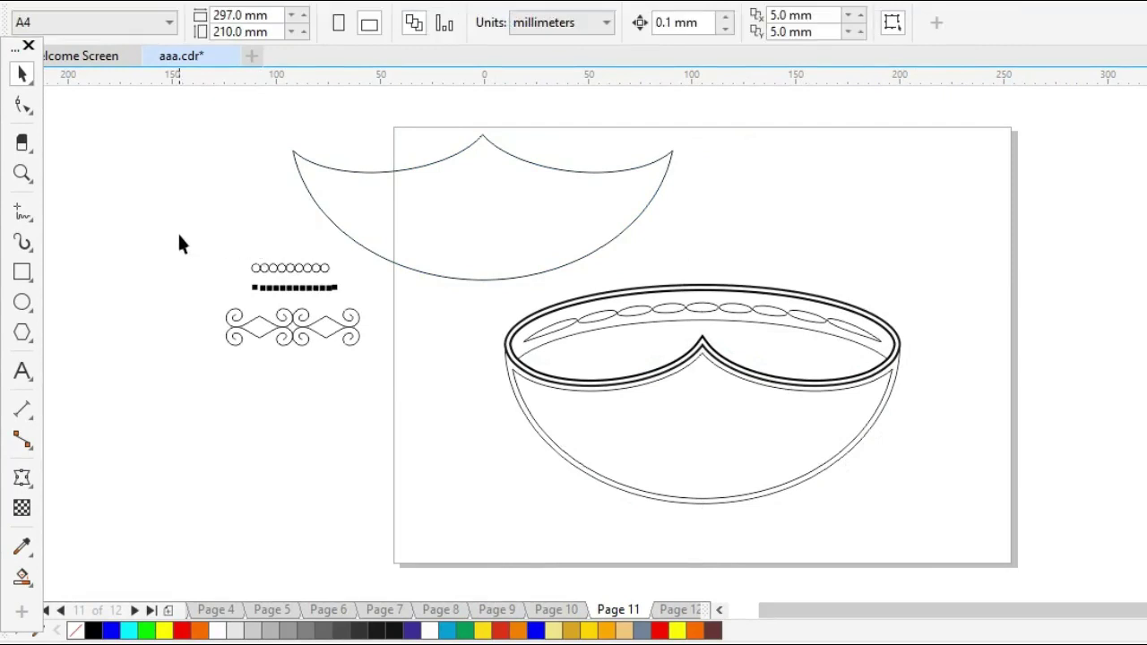
Move the ornament patterns beside the page lower, clear of the copied outline
drag(179, 235, 401, 423)
drag(352, 321, 371, 379)
click(350, 335)
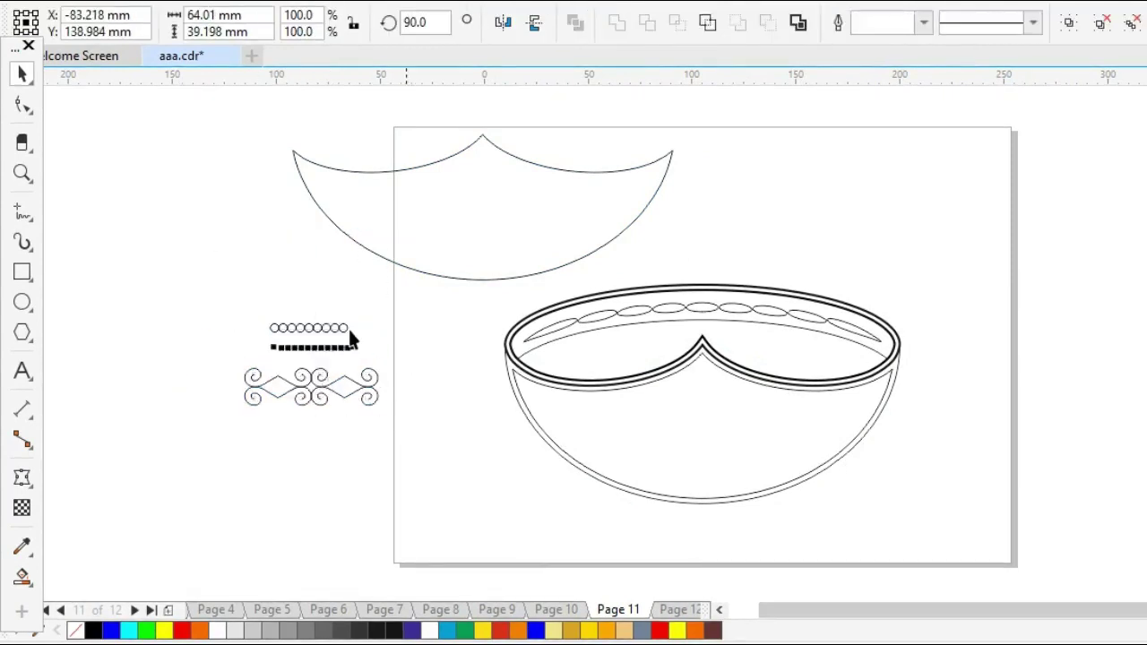
Delete the original row of circles and place the row of black squares above the scroll pattern
drag(309, 350, 276, 244)
drag(224, 301, 379, 357)
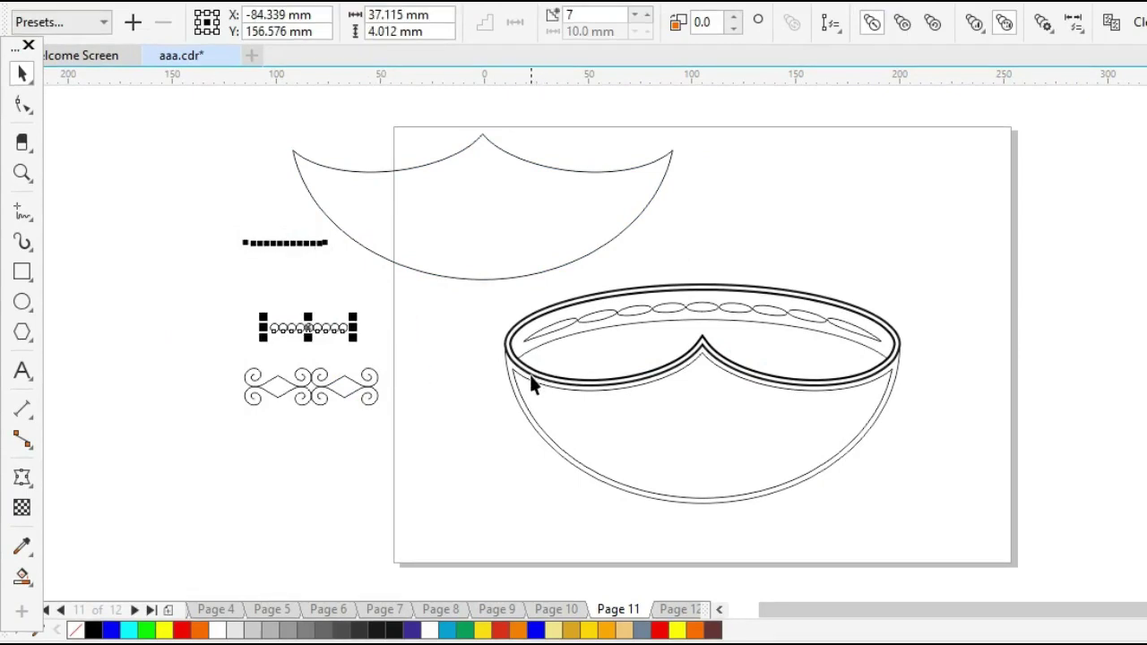
key(Delete)
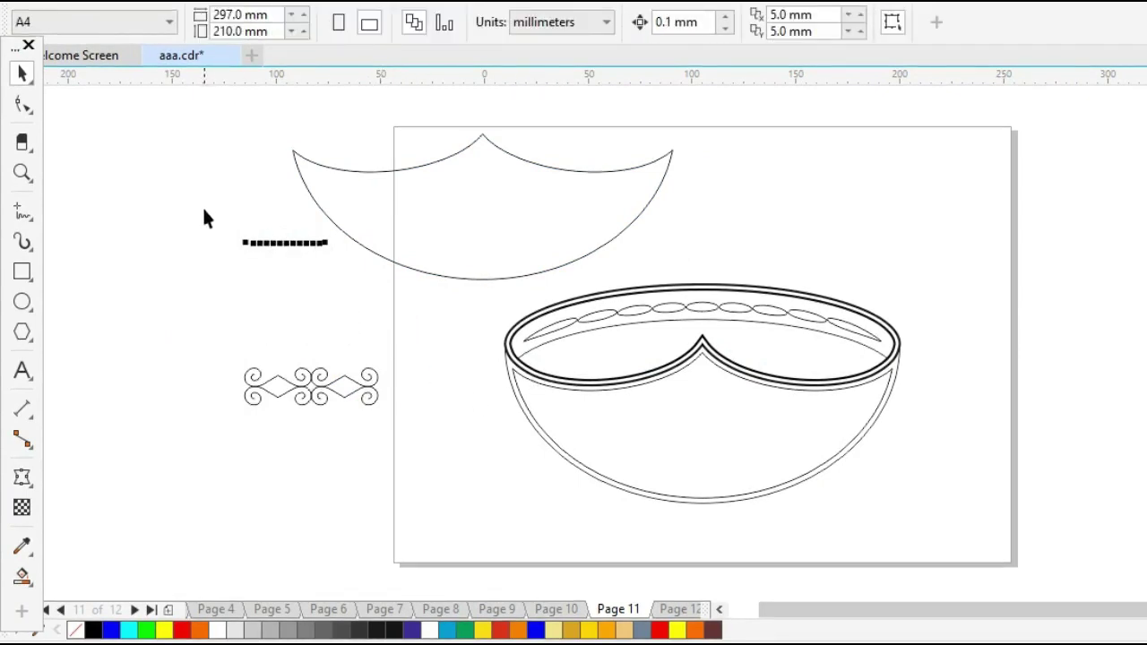
drag(204, 209, 372, 309)
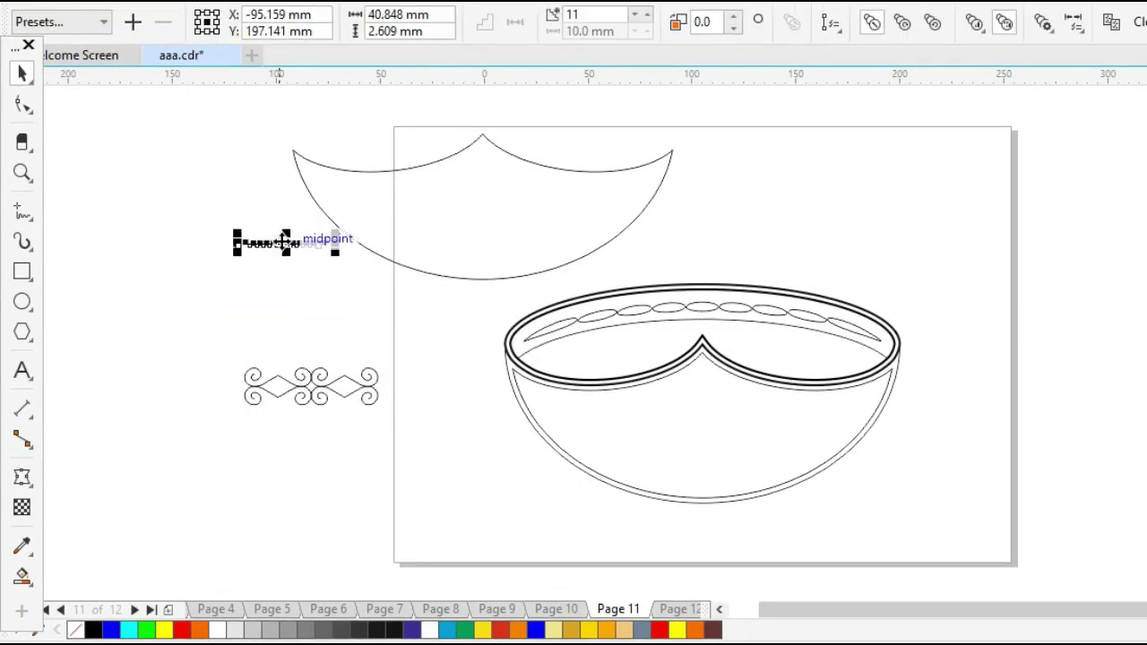
drag(285, 242, 292, 327)
Shift the copied outline farther off the page and split it at its outer corner nodes into separate upper and lower curves
drag(438, 225, 366, 240)
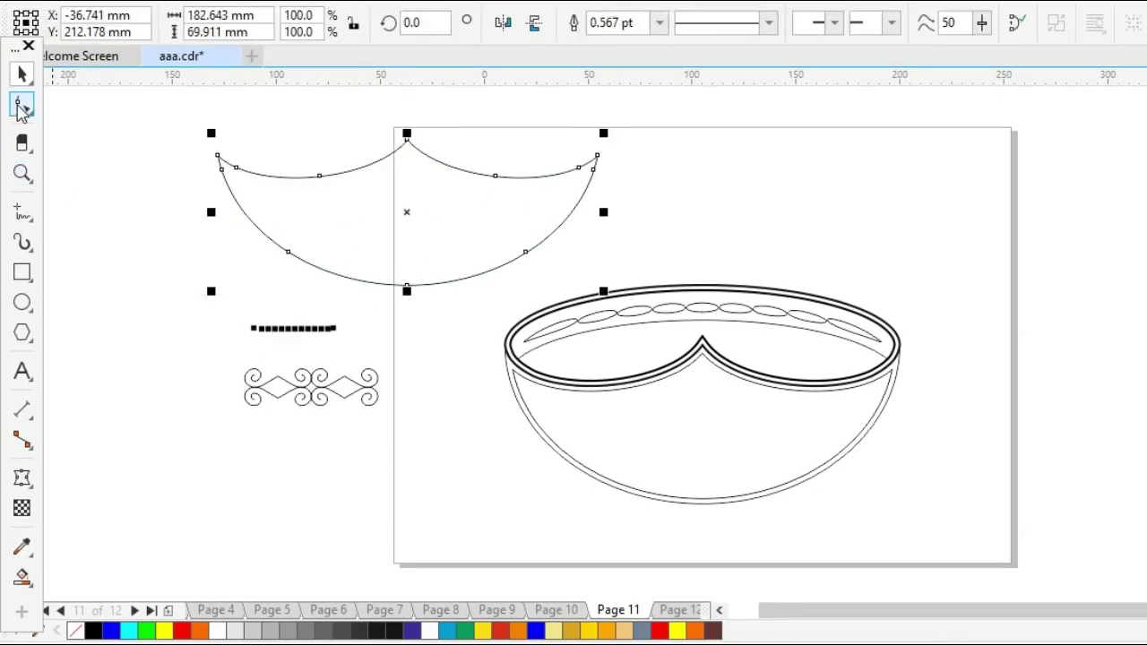
click(22, 106)
drag(174, 129, 262, 157)
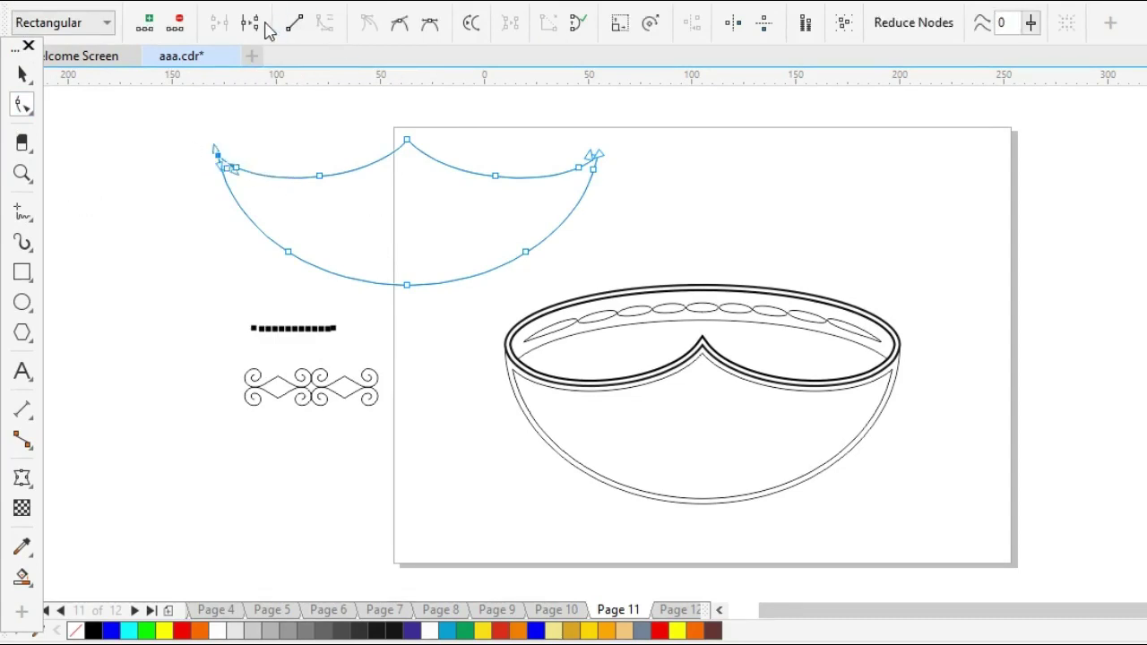
click(252, 25)
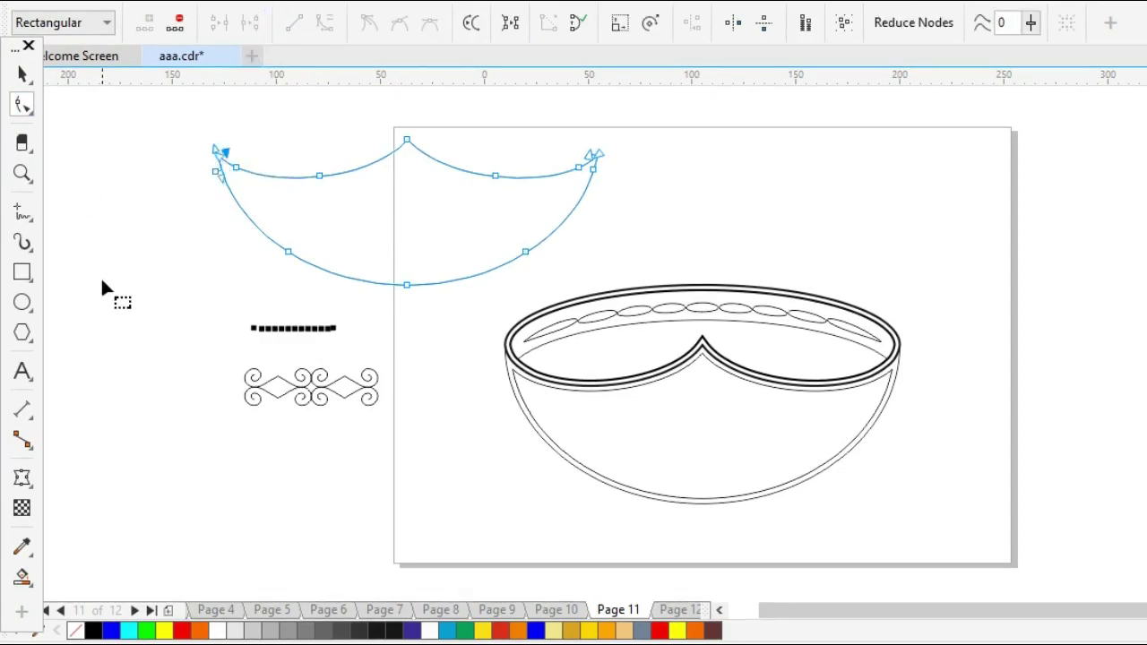
key(space)
click(443, 215)
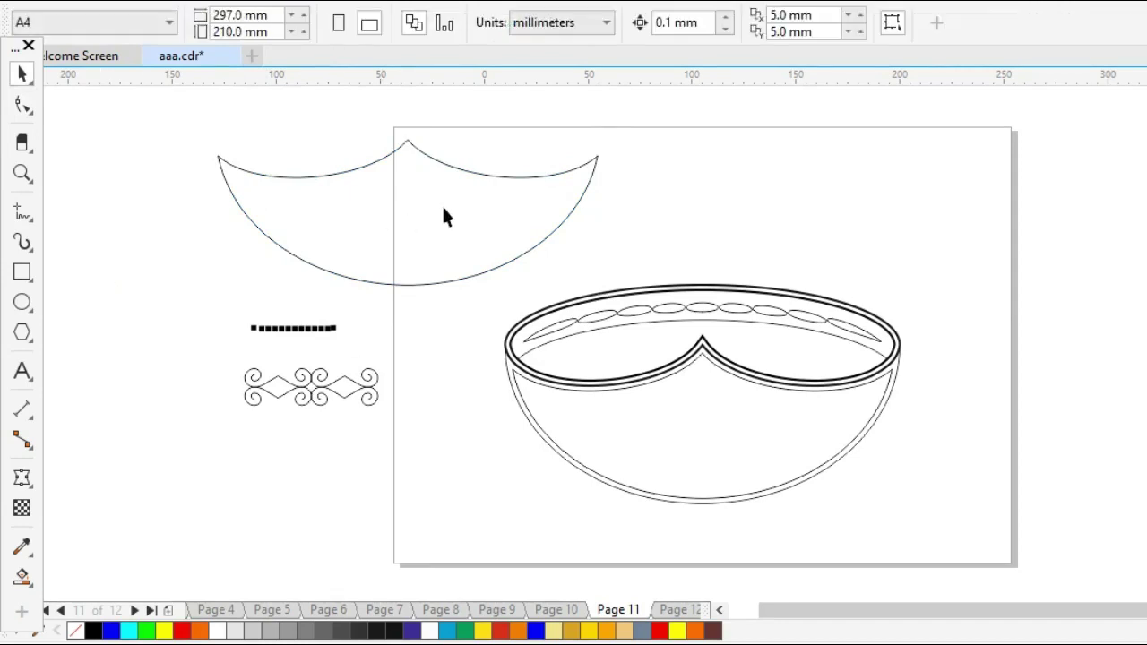
drag(455, 265, 454, 304)
key(ctrl+z)
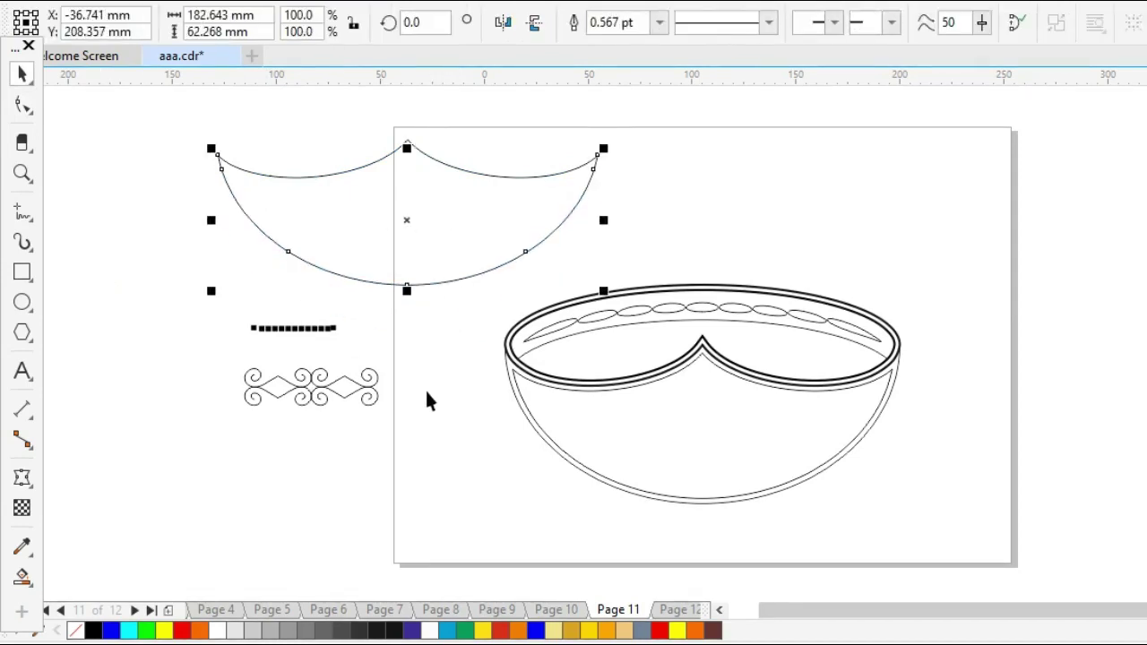
click(415, 390)
Move the row of black squares beside the copied outline and place a duplicate below the lower curve
drag(312, 336, 229, 291)
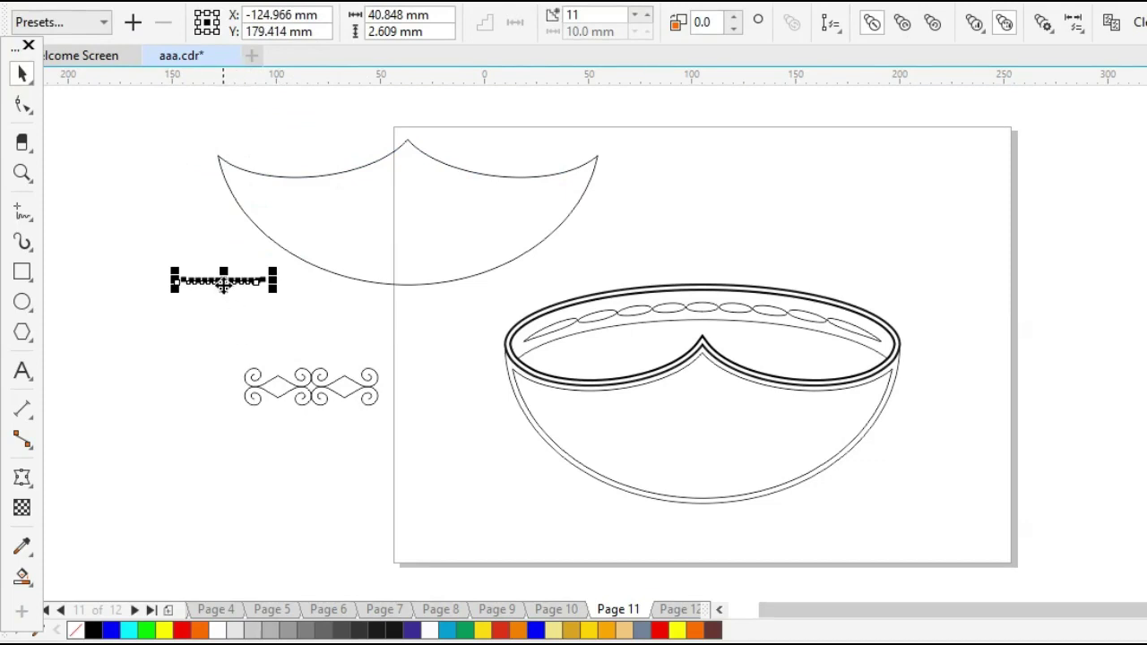
drag(223, 283, 329, 310)
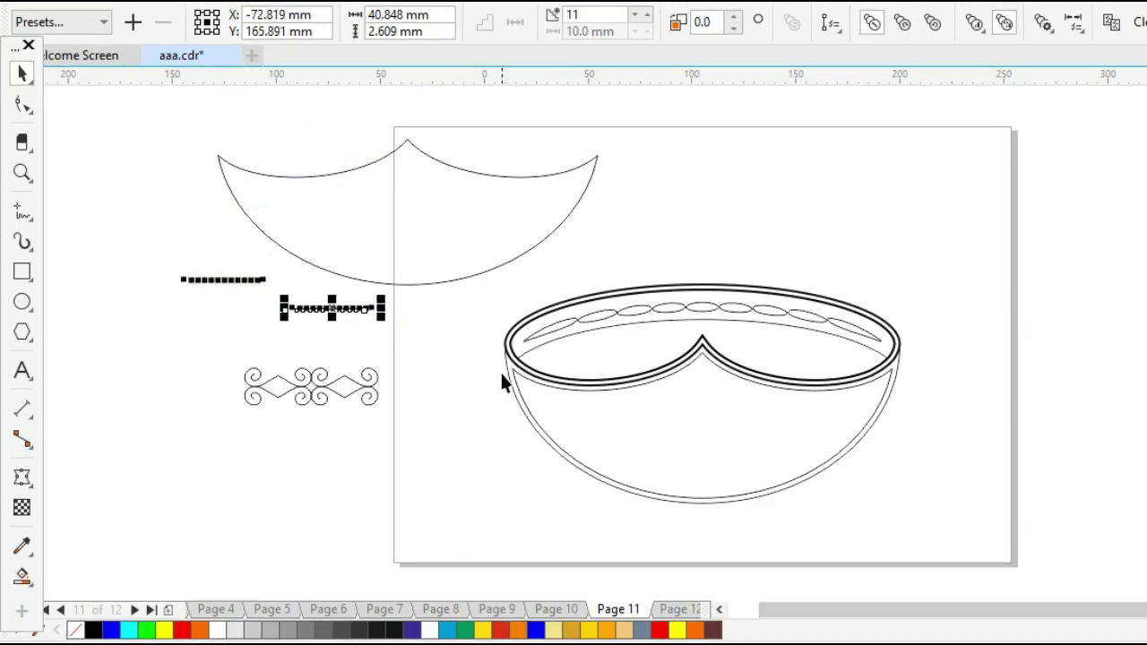
Attach the duplicated row of black squares below the copied outline to its upper curve as a new blend path
key(z)
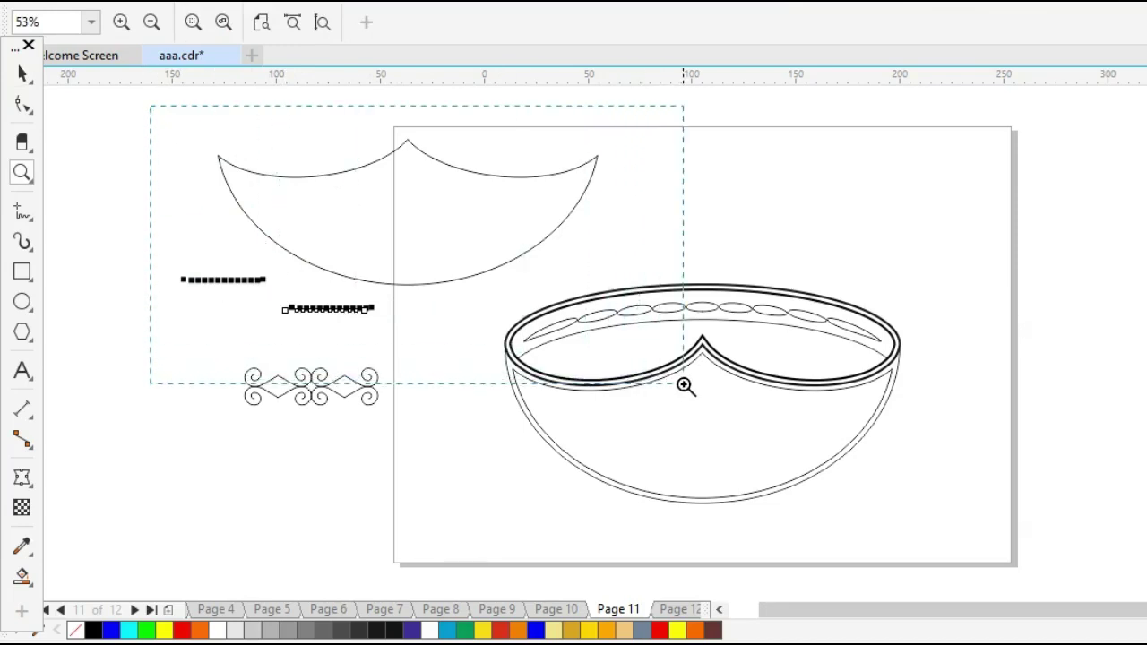
click(686, 386)
key(space)
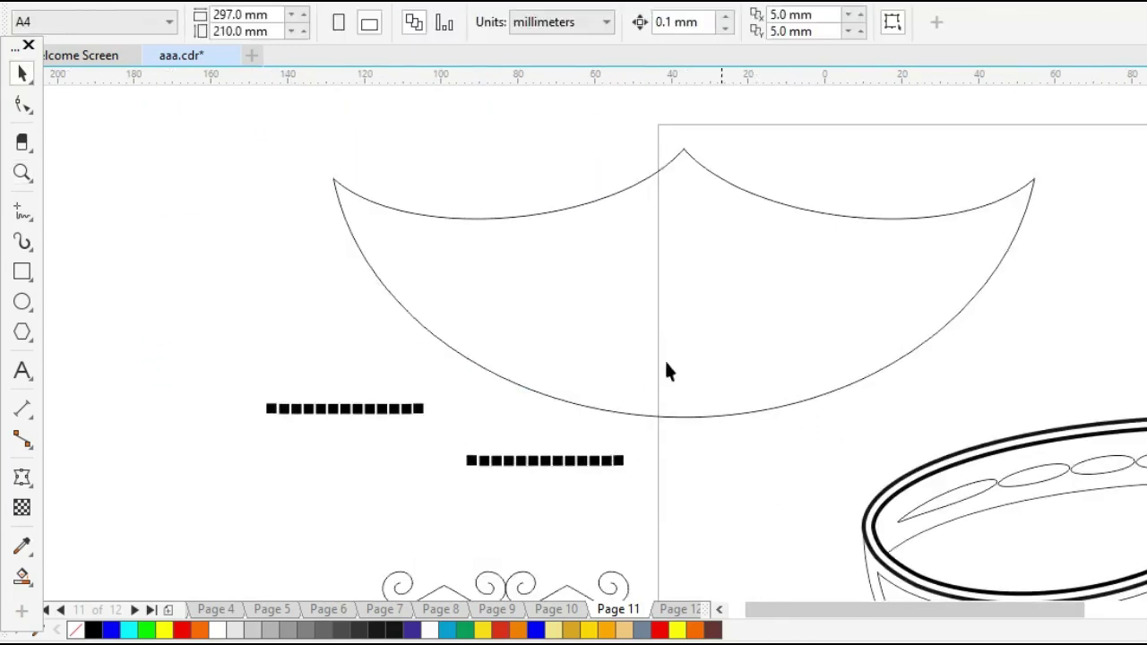
click(540, 464)
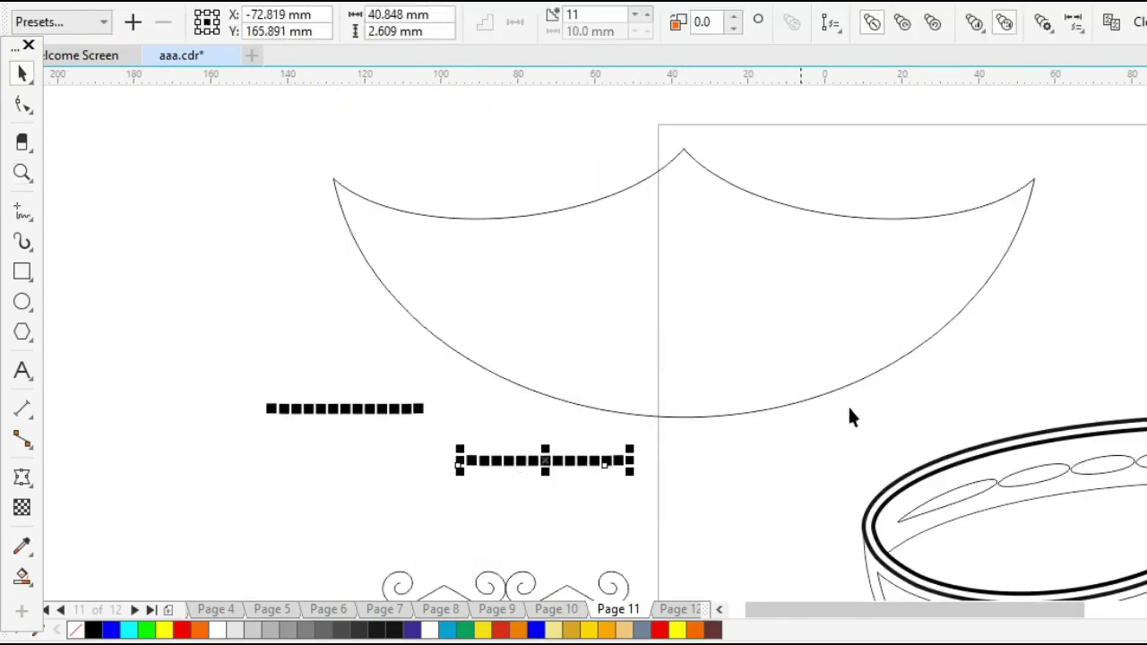
click(839, 30)
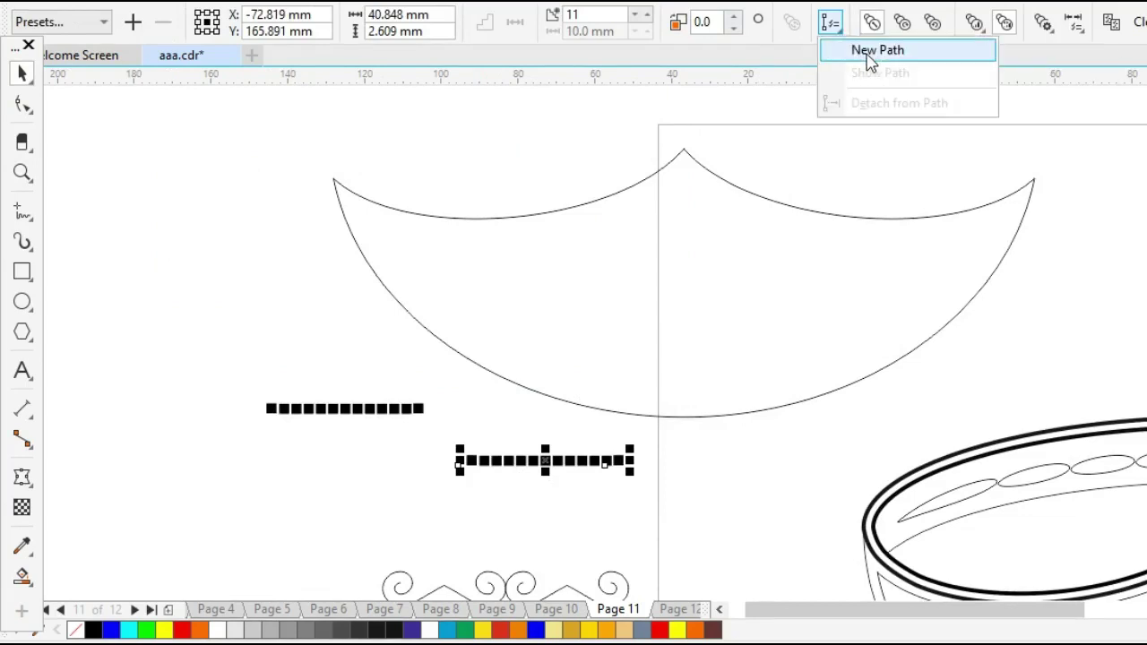
click(863, 48)
click(724, 170)
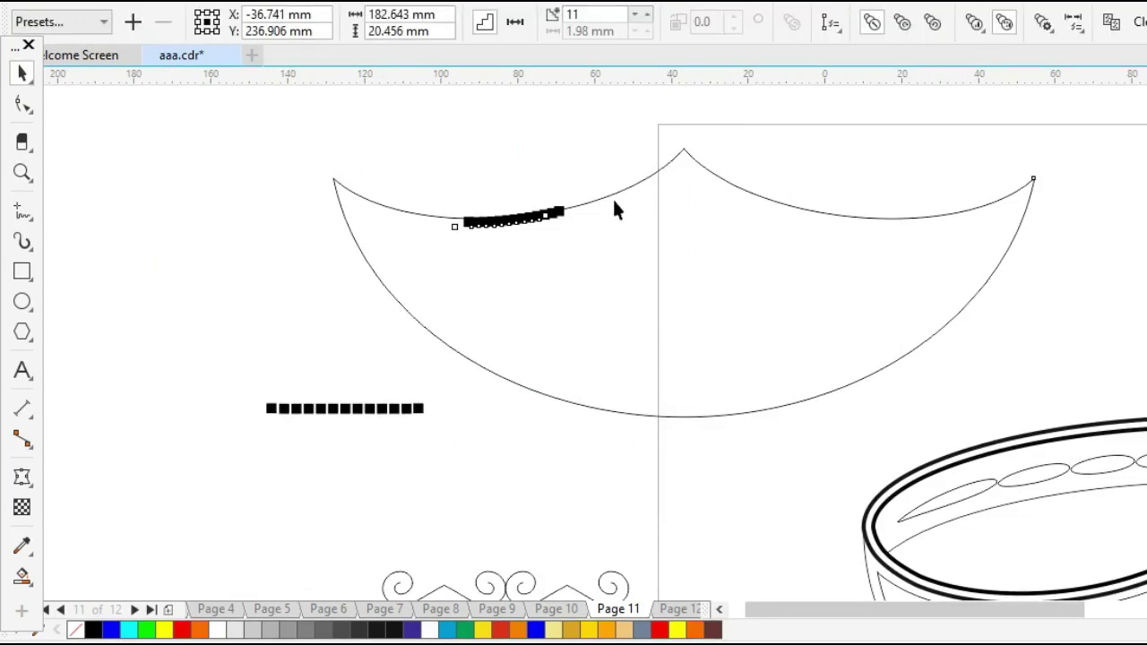
Attach the remaining row of black squares to the lower curve of the copied outline as a new blend path
click(448, 323)
click(372, 410)
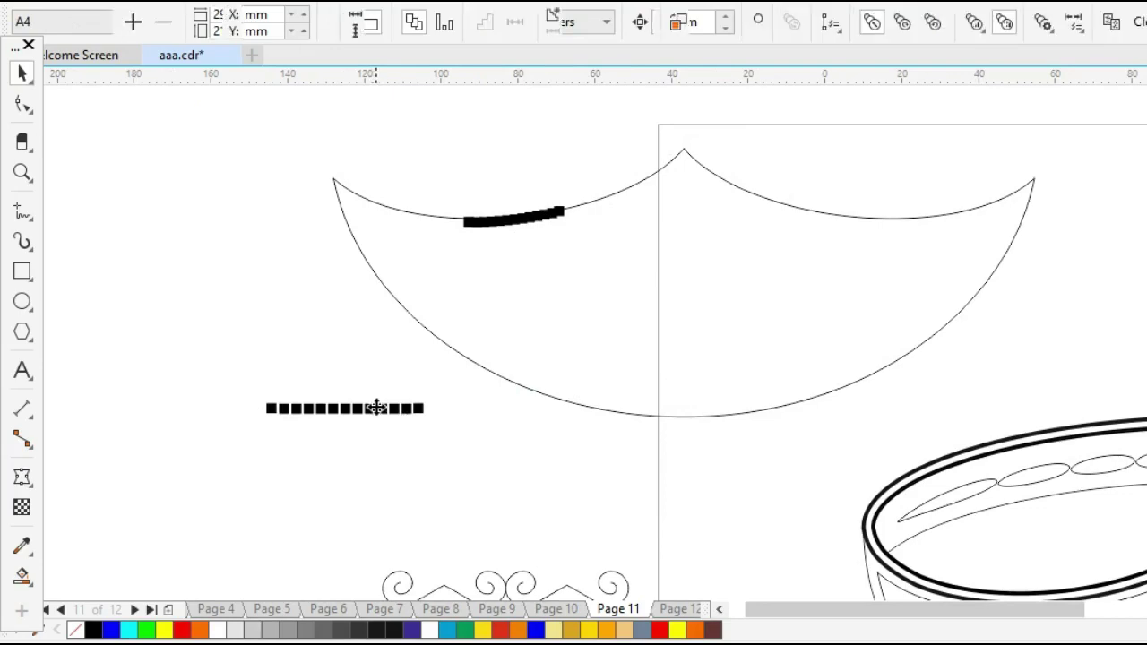
click(837, 28)
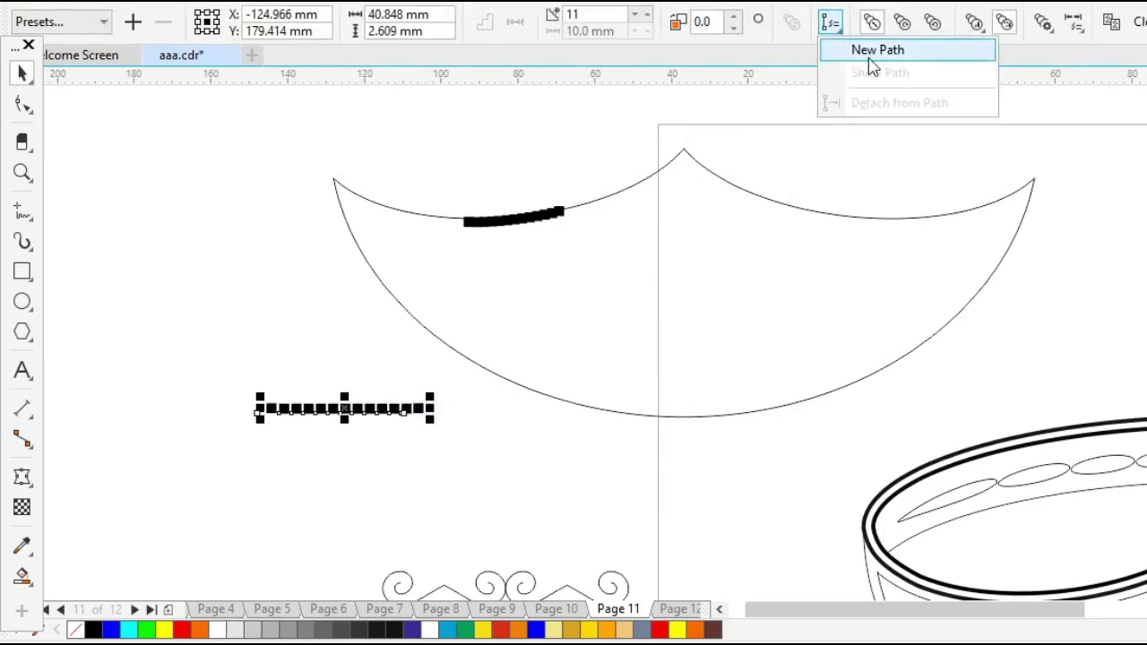
click(878, 51)
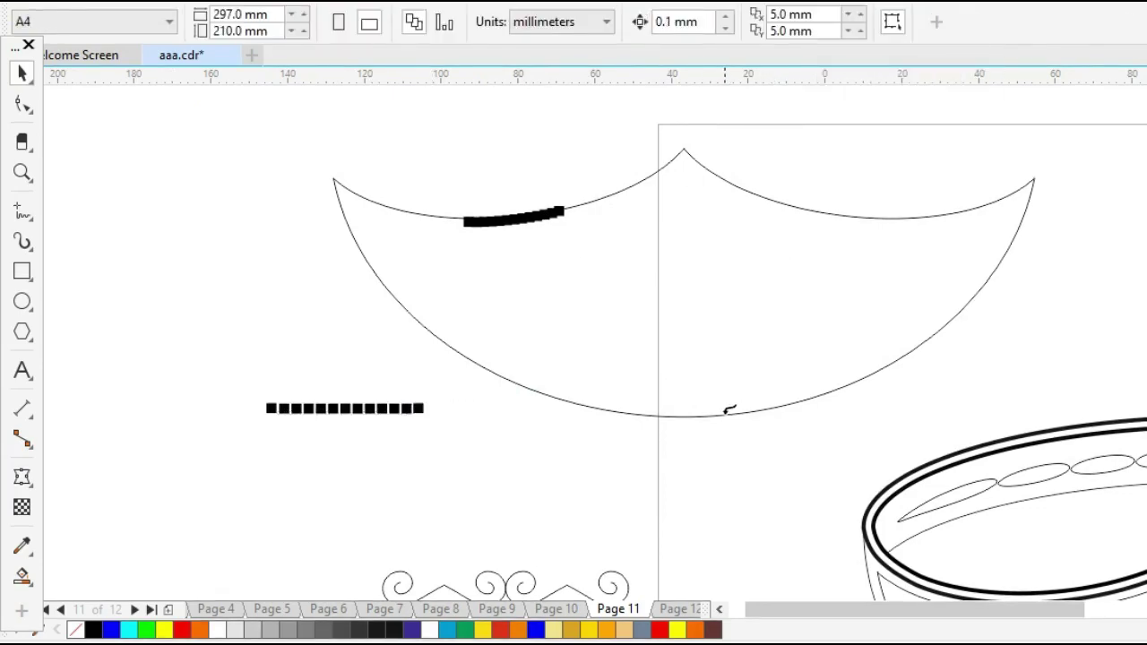
click(727, 411)
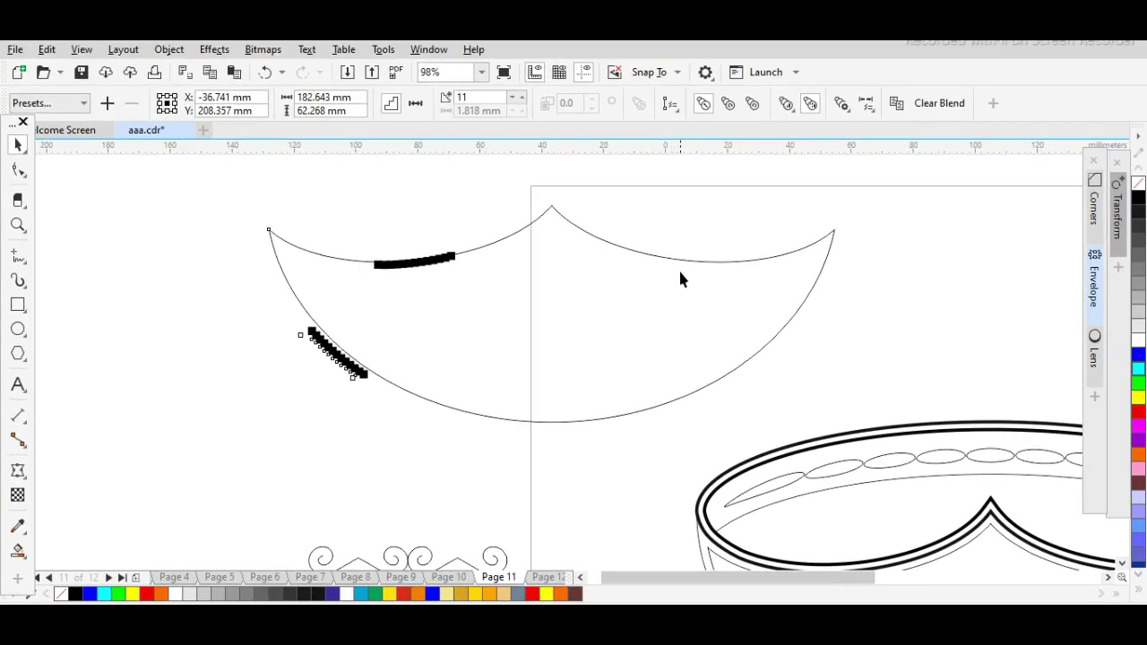
Spread the squares along the whole upper curve by moving the two end squares close to its outer corners
key(z)
drag(340, 307, 613, 403)
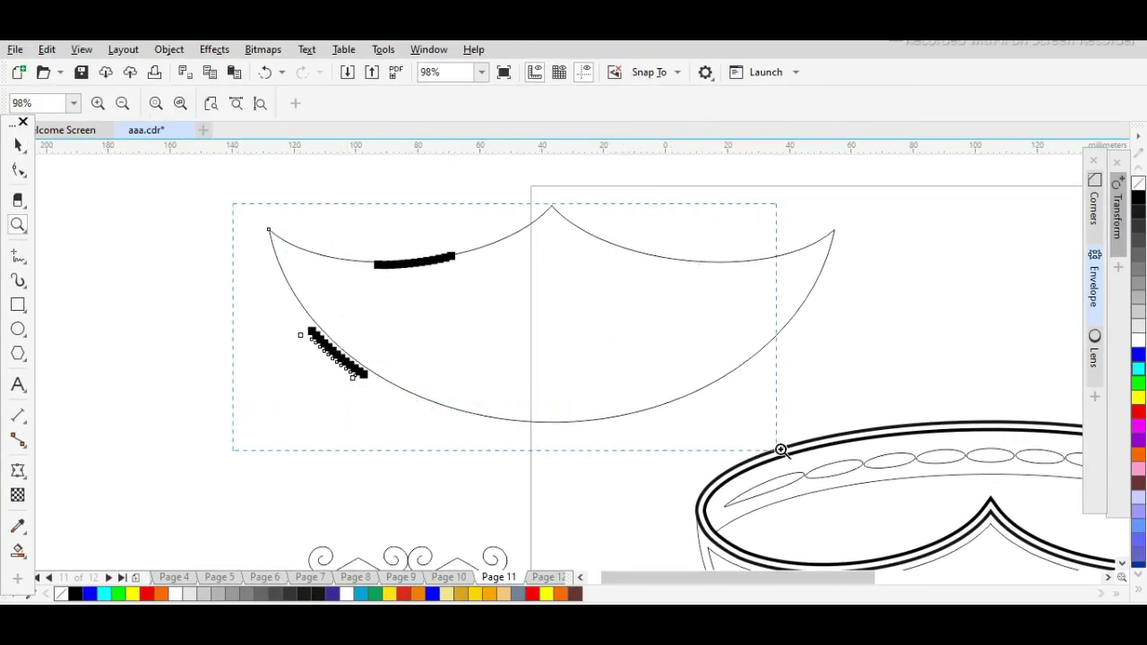
drag(780, 450, 781, 450)
key(space)
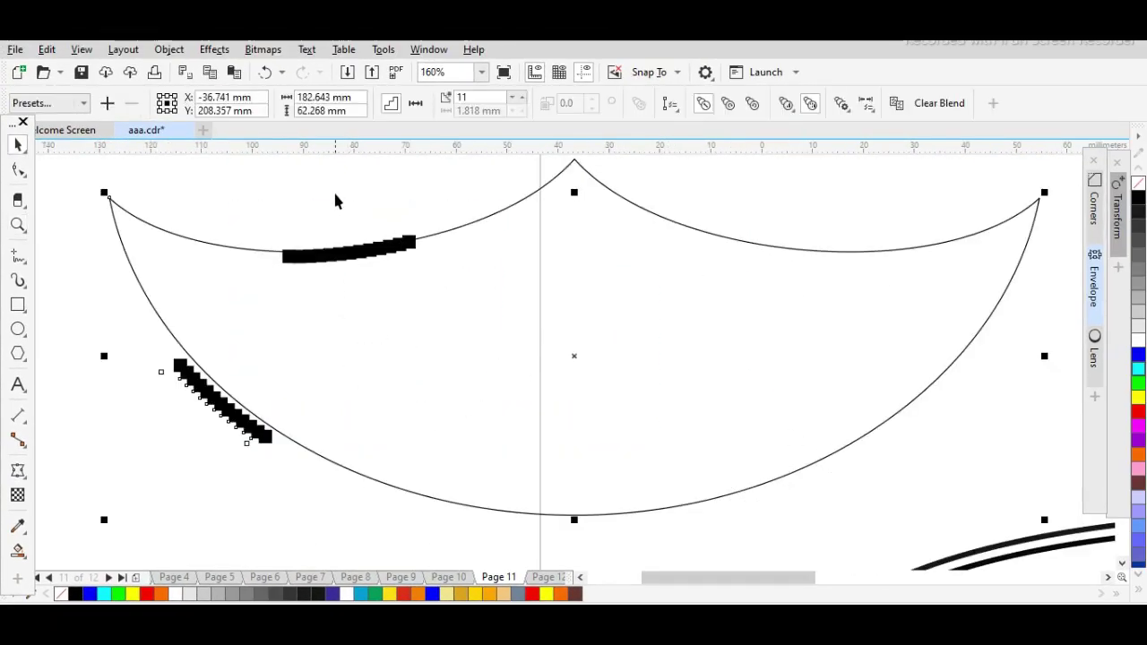
click(335, 199)
click(410, 243)
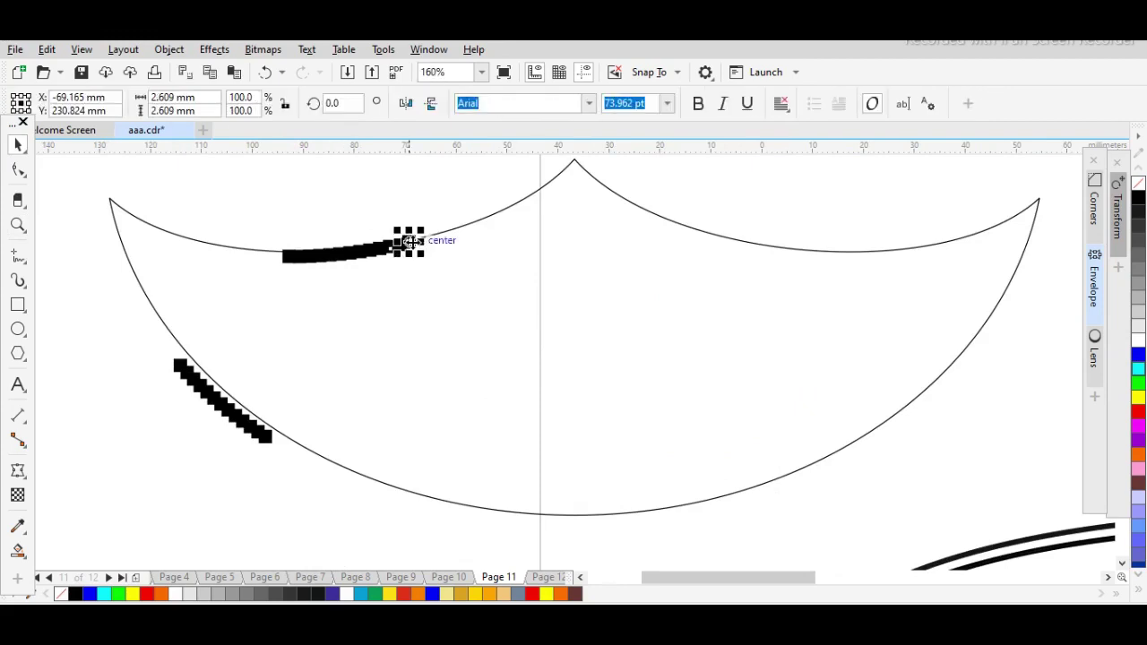
drag(409, 242, 890, 248)
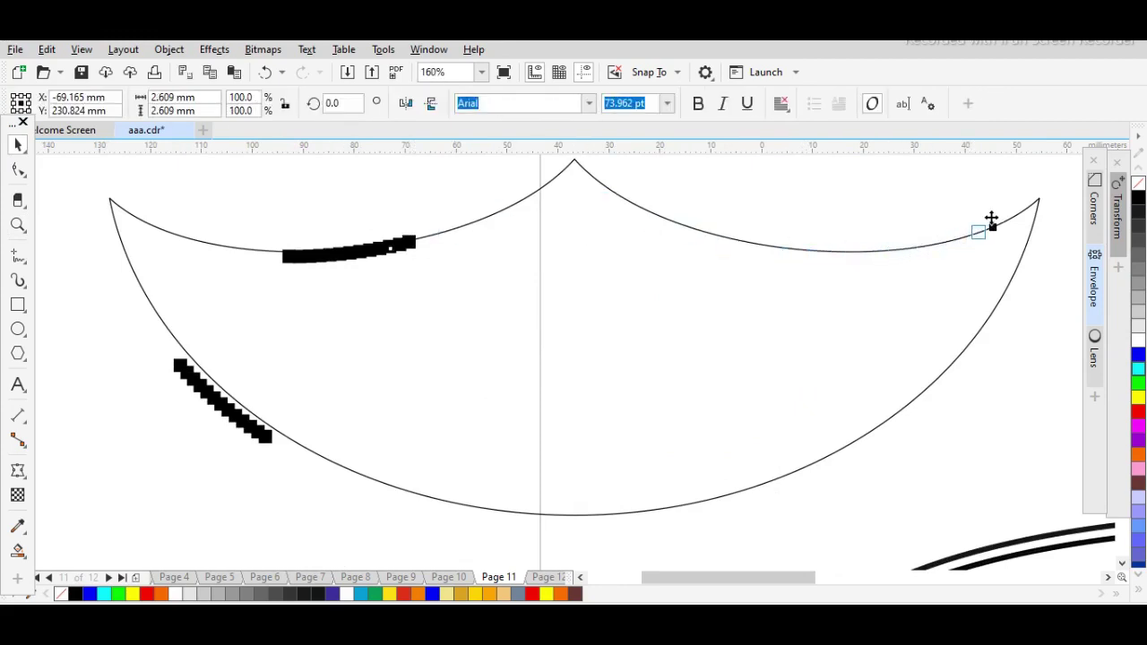
drag(1000, 213, 995, 221)
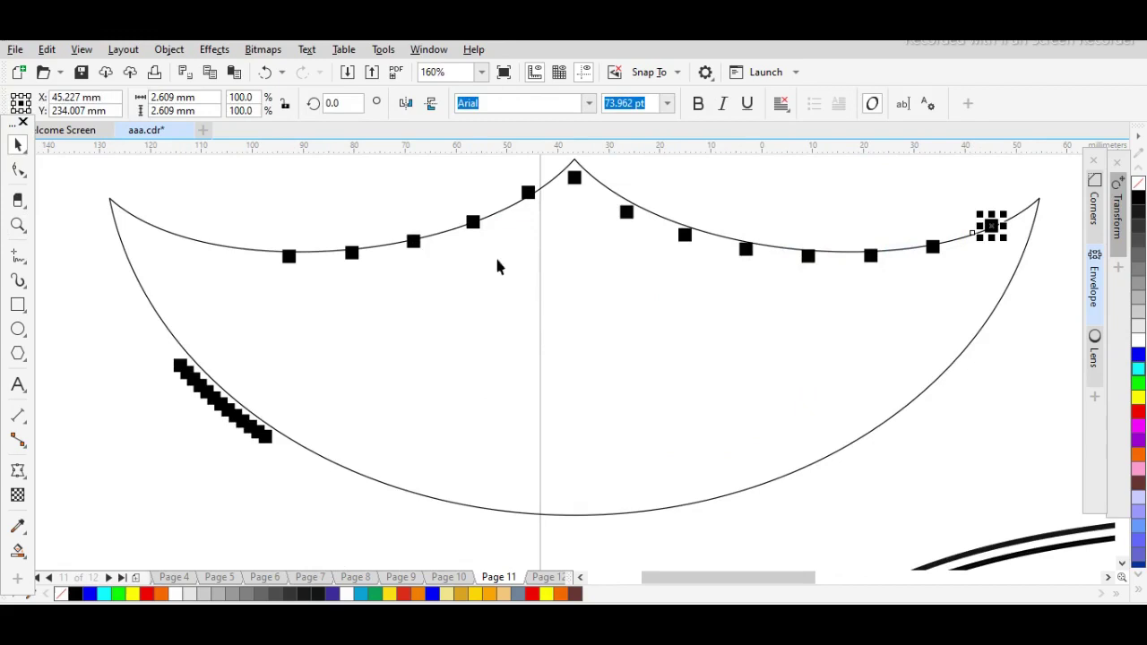
click(289, 257)
drag(288, 258, 135, 229)
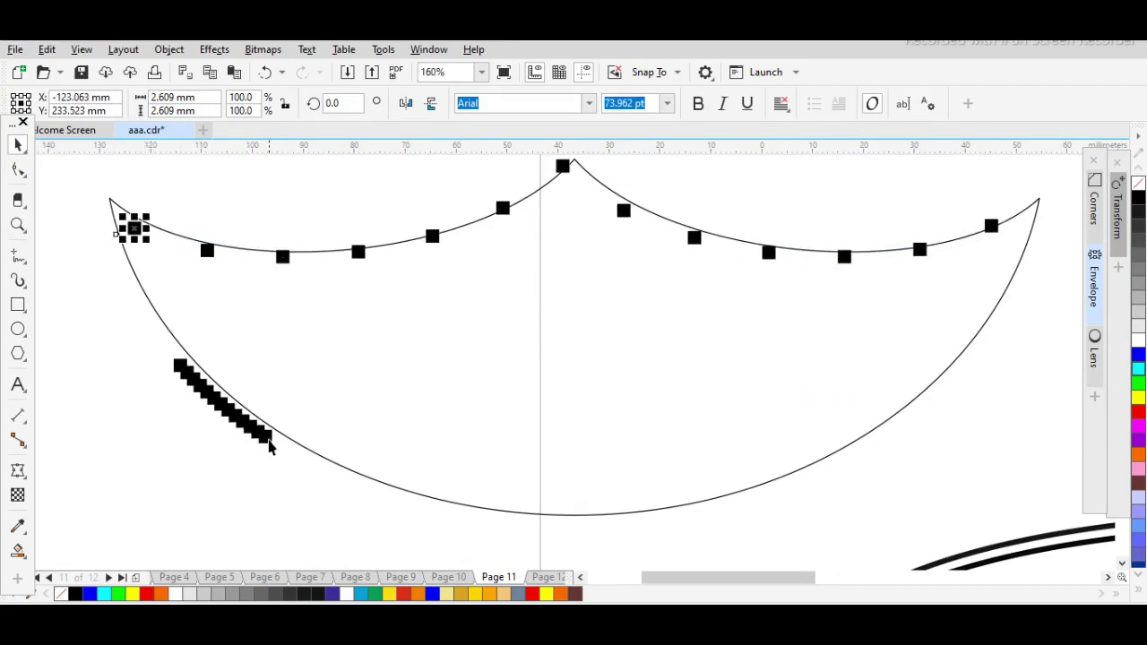
Spread the squares along the whole lower curve by moving its two end squares up near the outer corners
click(266, 437)
drag(266, 439, 766, 448)
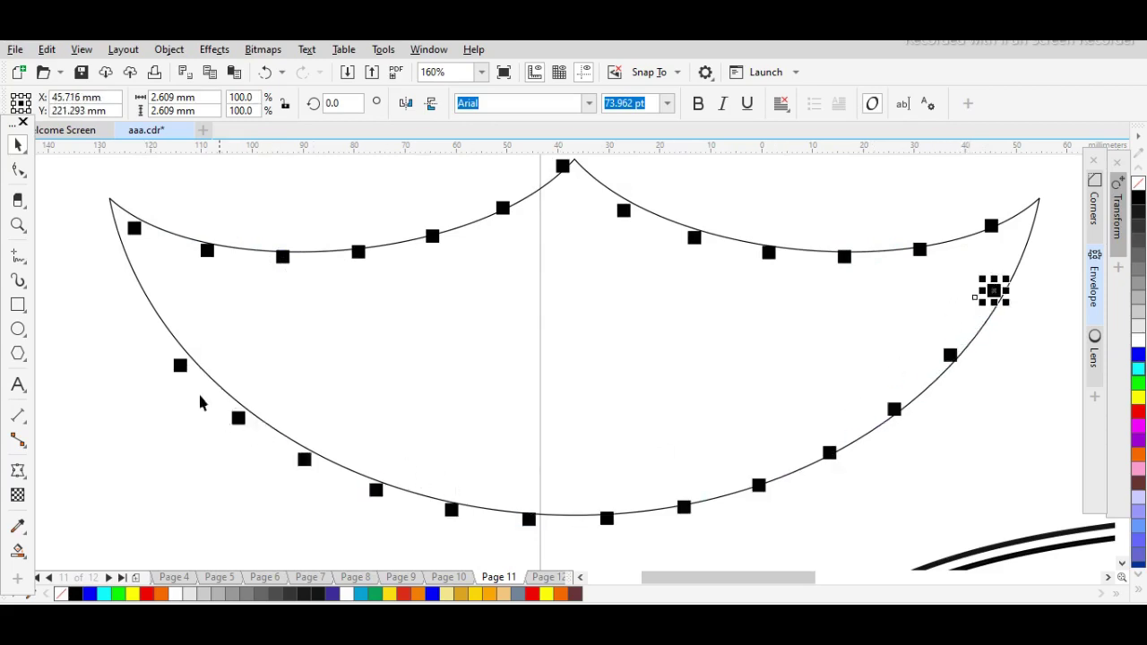
click(179, 368)
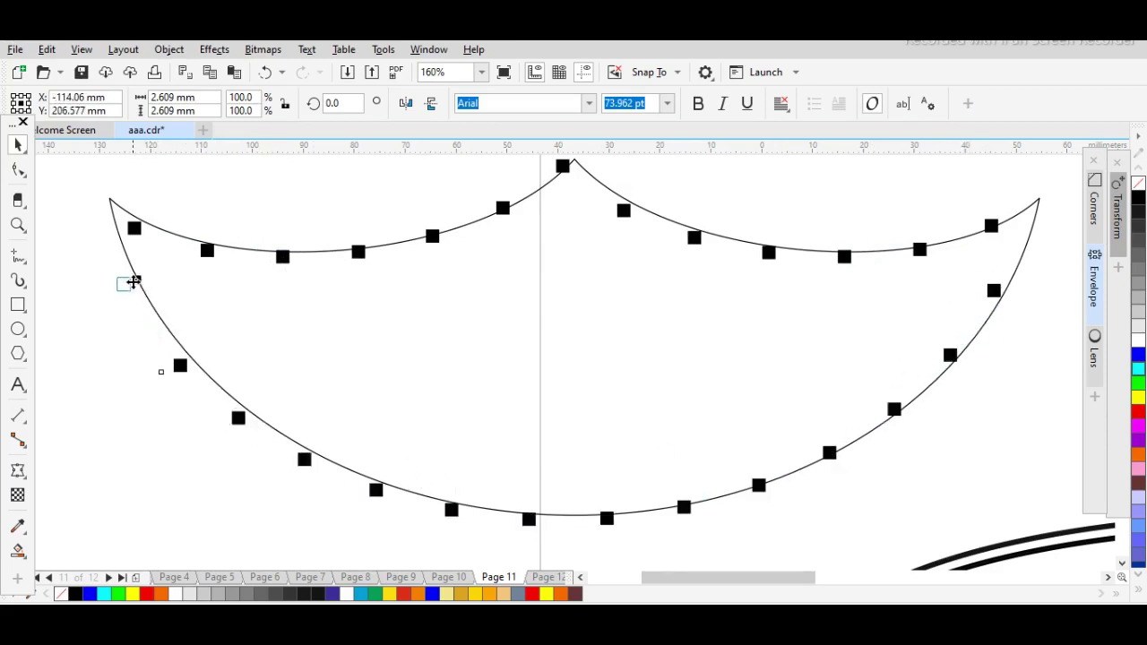
drag(133, 282, 132, 283)
Shift the rotation center of the lower curve's left end square to the square's middle so it sits centered on the path
key(F2)
drag(61, 184, 307, 364)
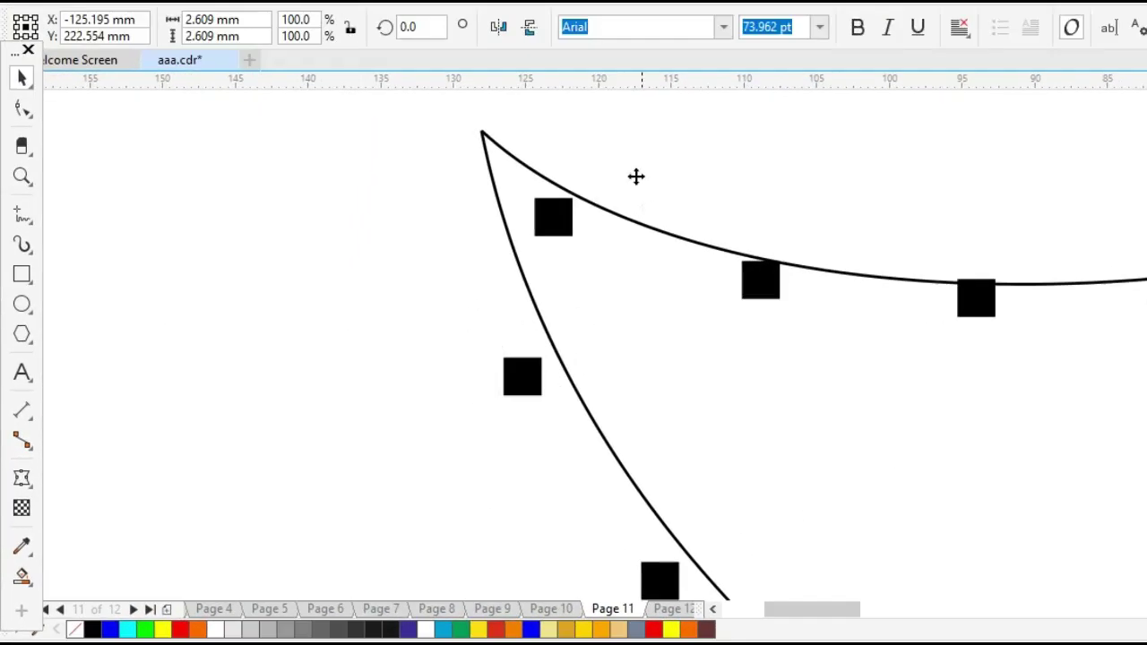
click(619, 208)
click(530, 445)
click(520, 378)
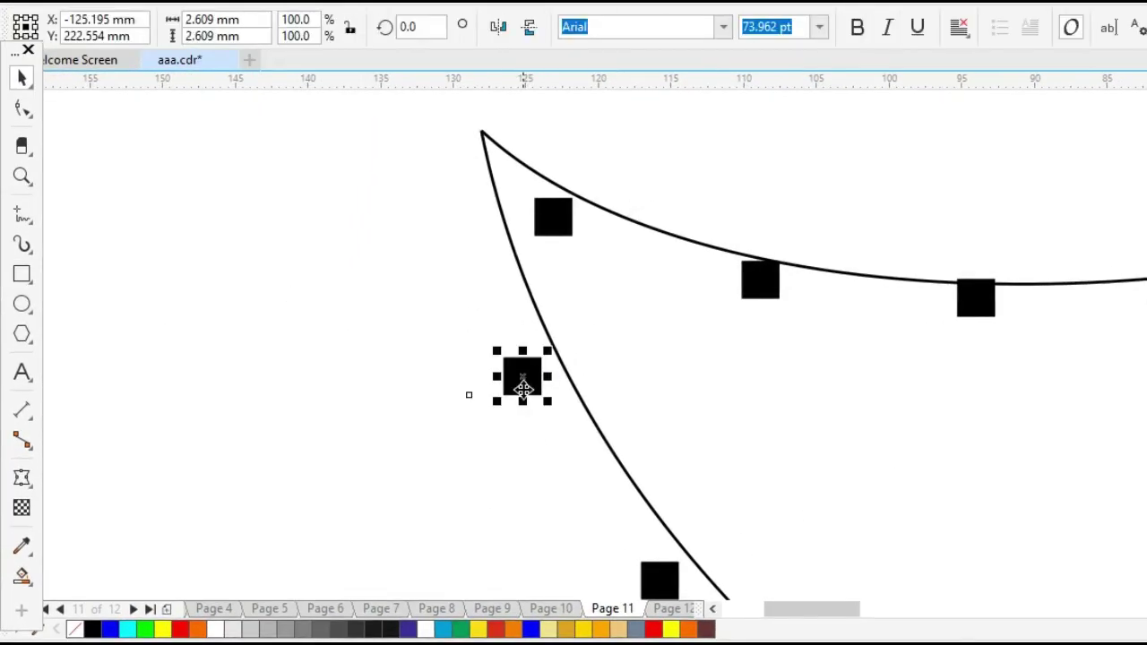
click(522, 378)
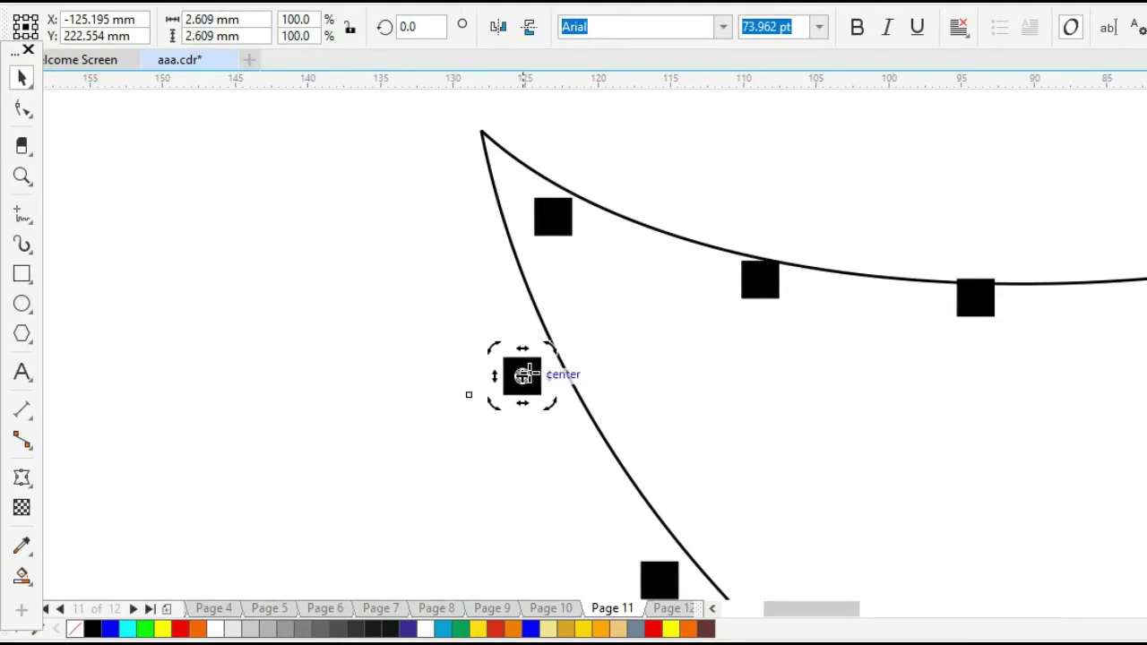
drag(523, 375, 560, 361)
Recenter the upper curve's left end square on the path by placing its rotation center in the square's middle
click(599, 203)
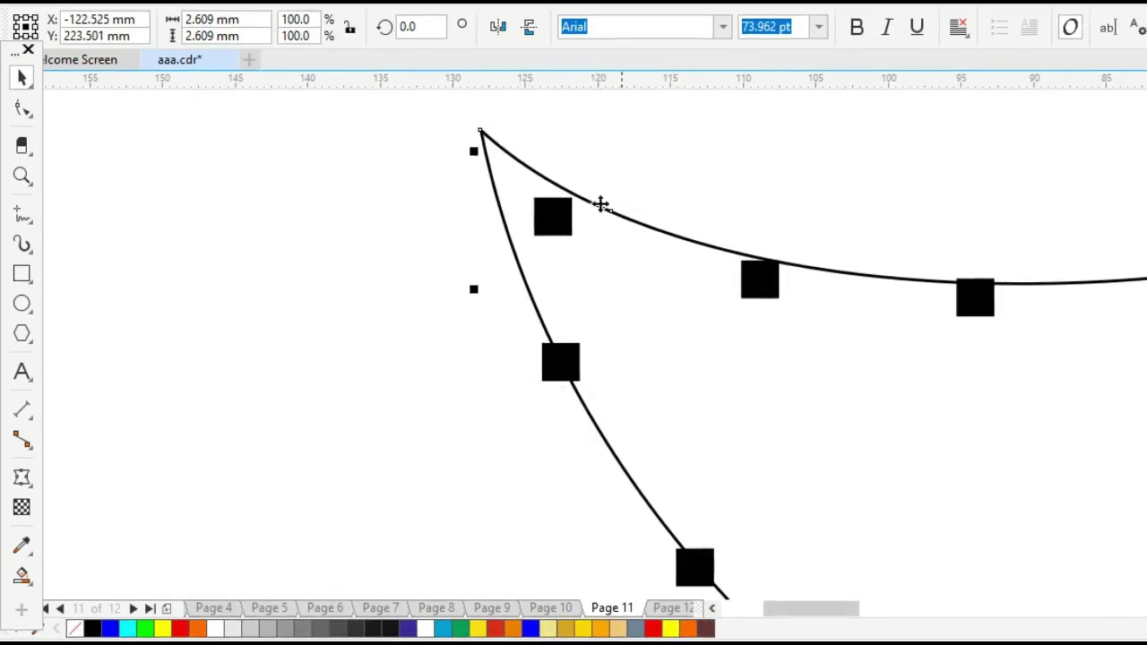
click(546, 217)
click(549, 218)
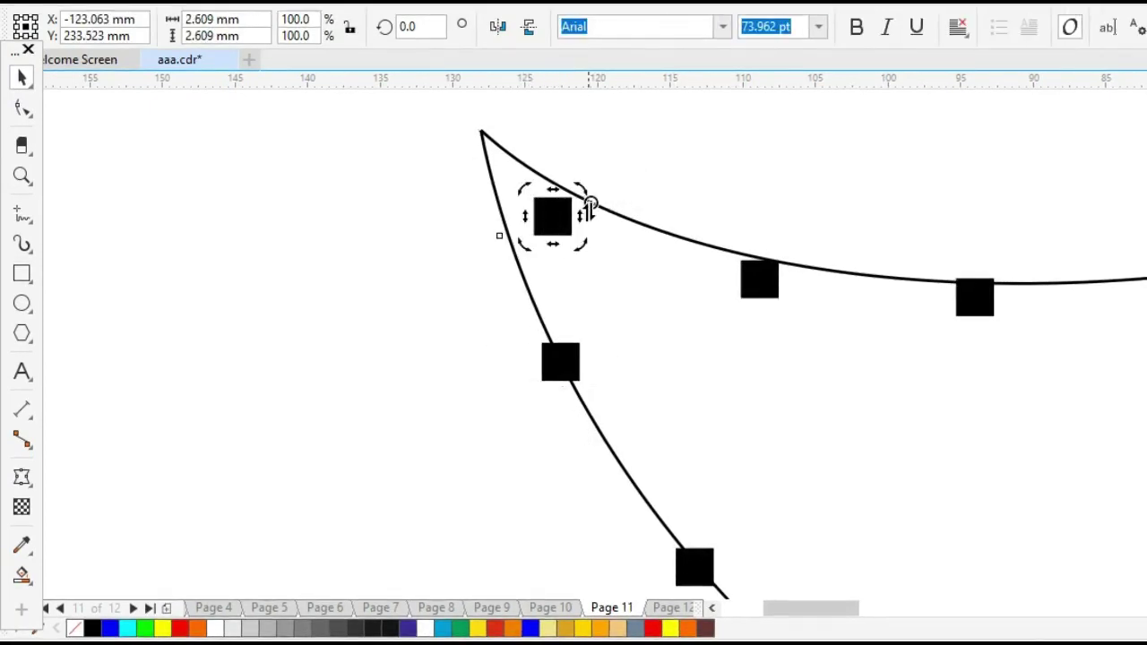
drag(565, 216, 553, 216)
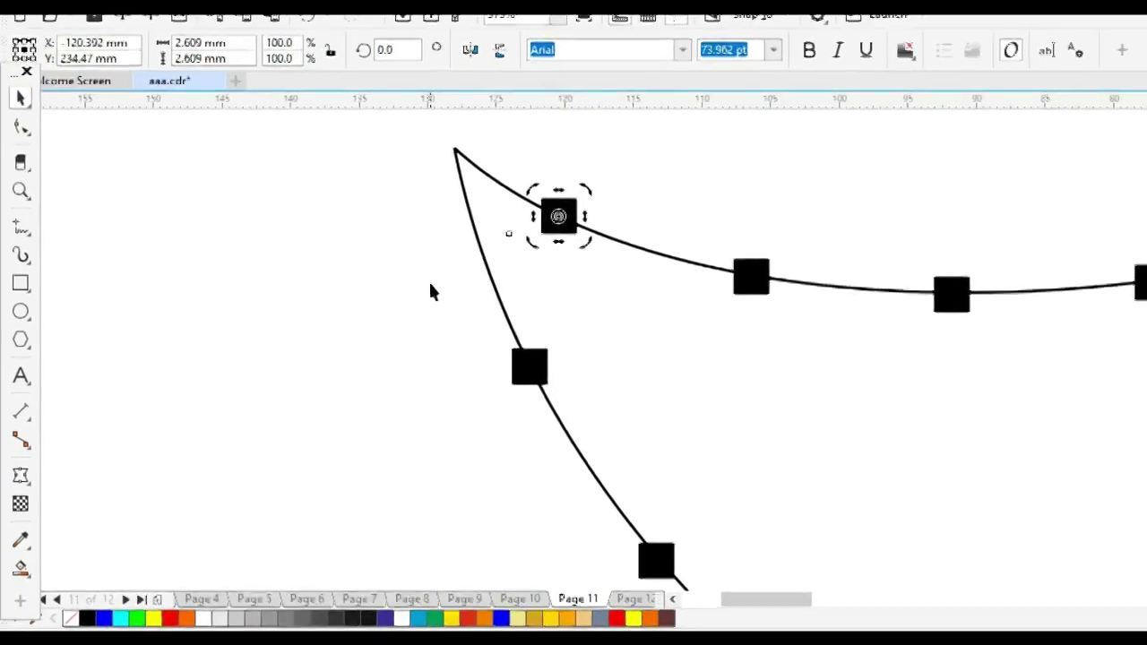
Move the rotation center of the upper curve's right end square to its middle so the square straddles the path
key(z)
shift+click(474, 412)
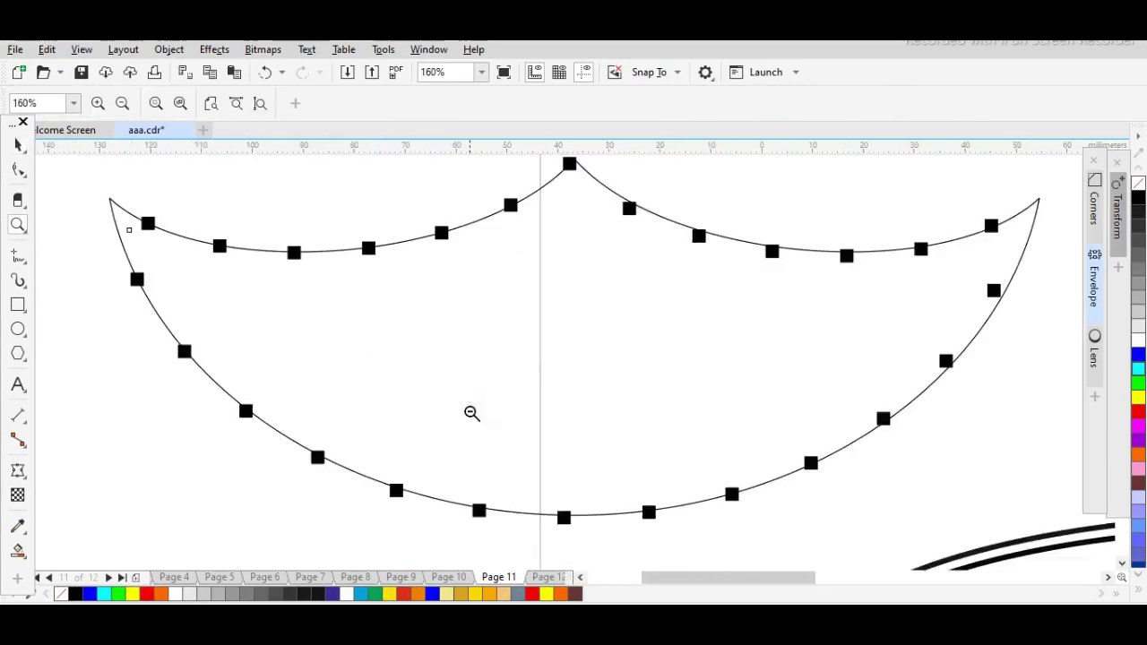
shift+click(496, 399)
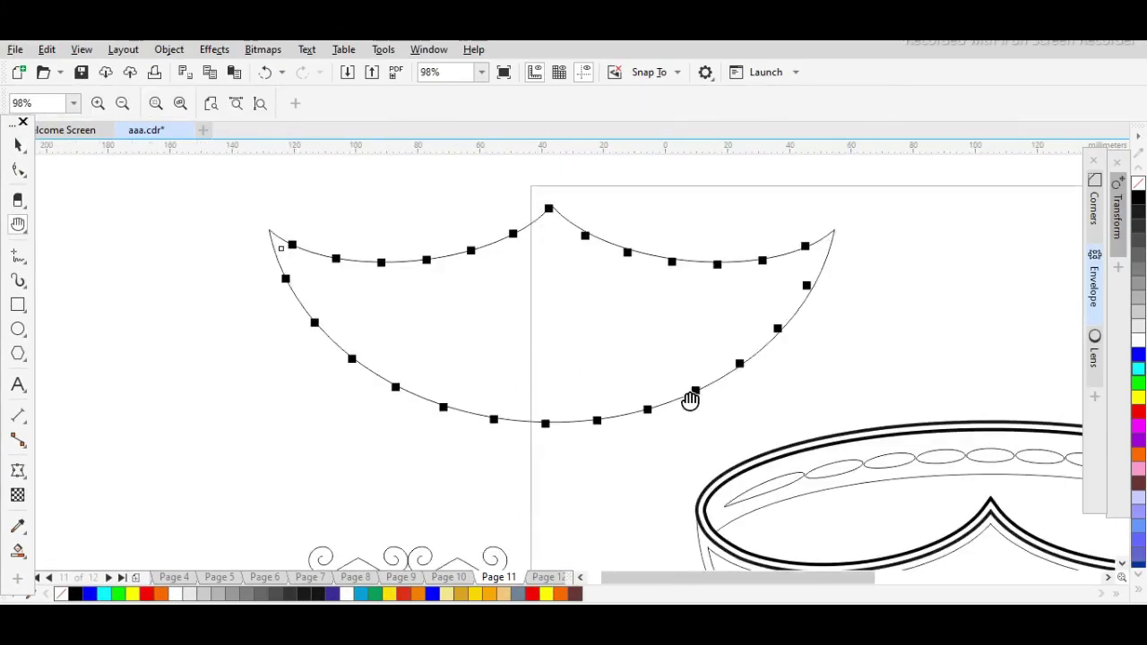
drag(690, 400, 476, 411)
key(space)
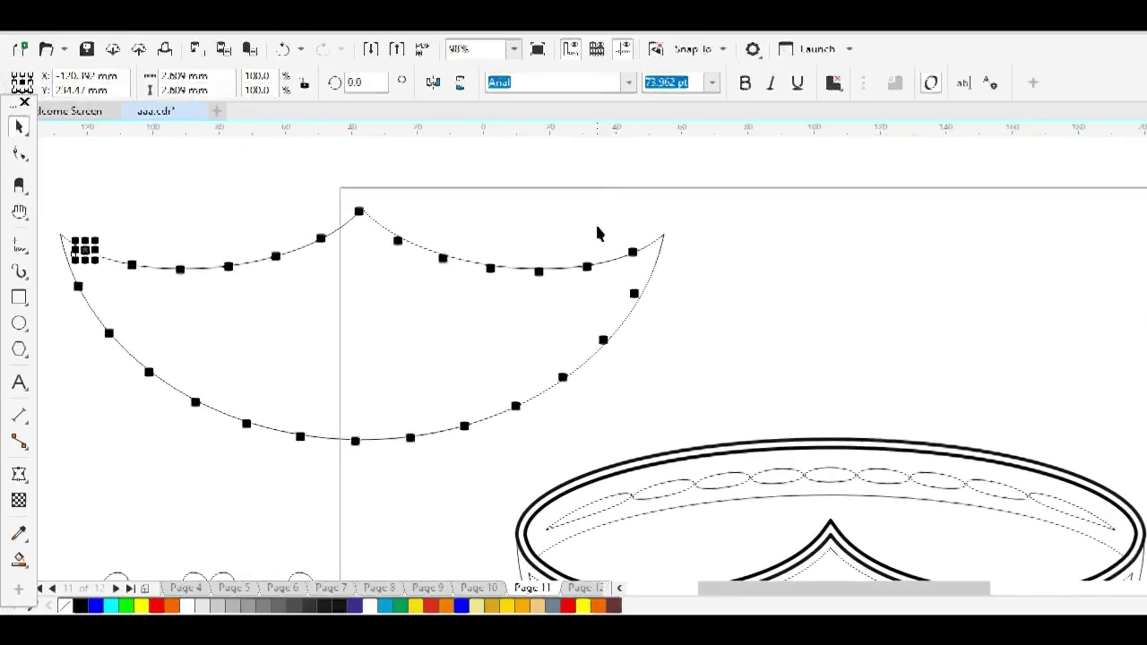
key(z)
drag(544, 214, 771, 385)
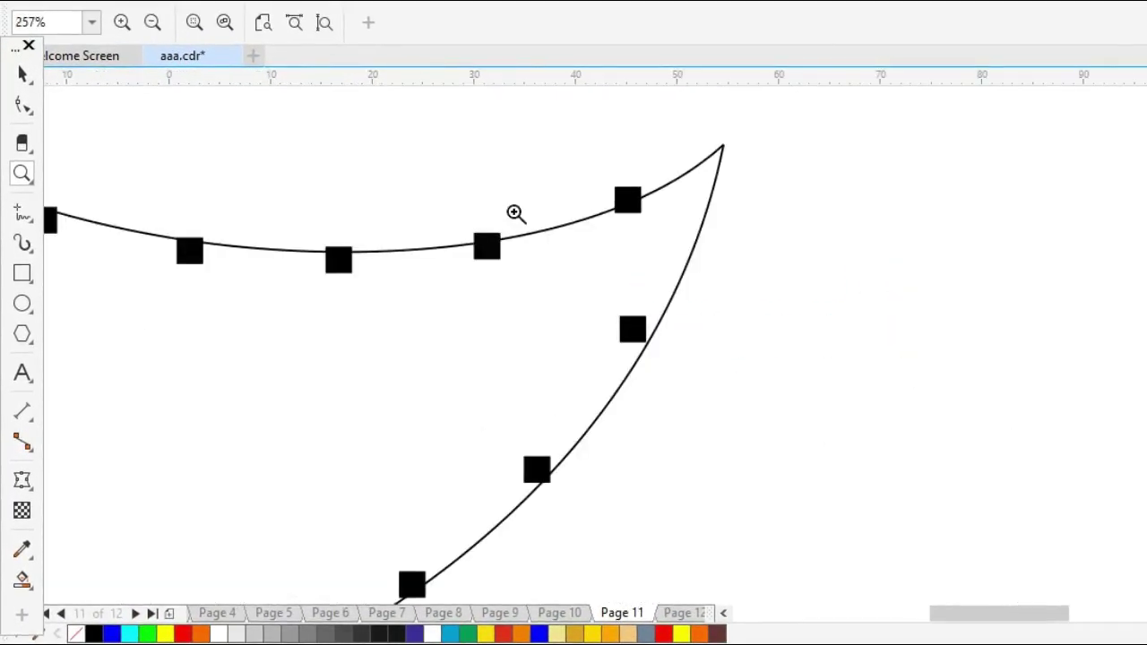
drag(404, 135, 937, 394)
key(space)
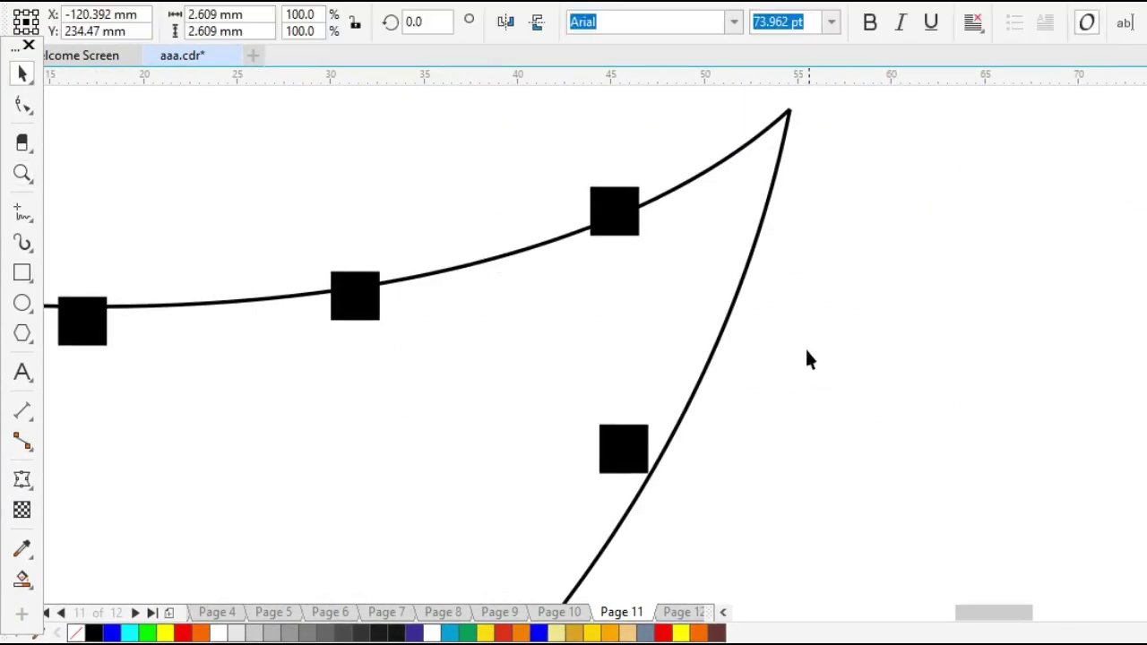
click(614, 222)
click(619, 224)
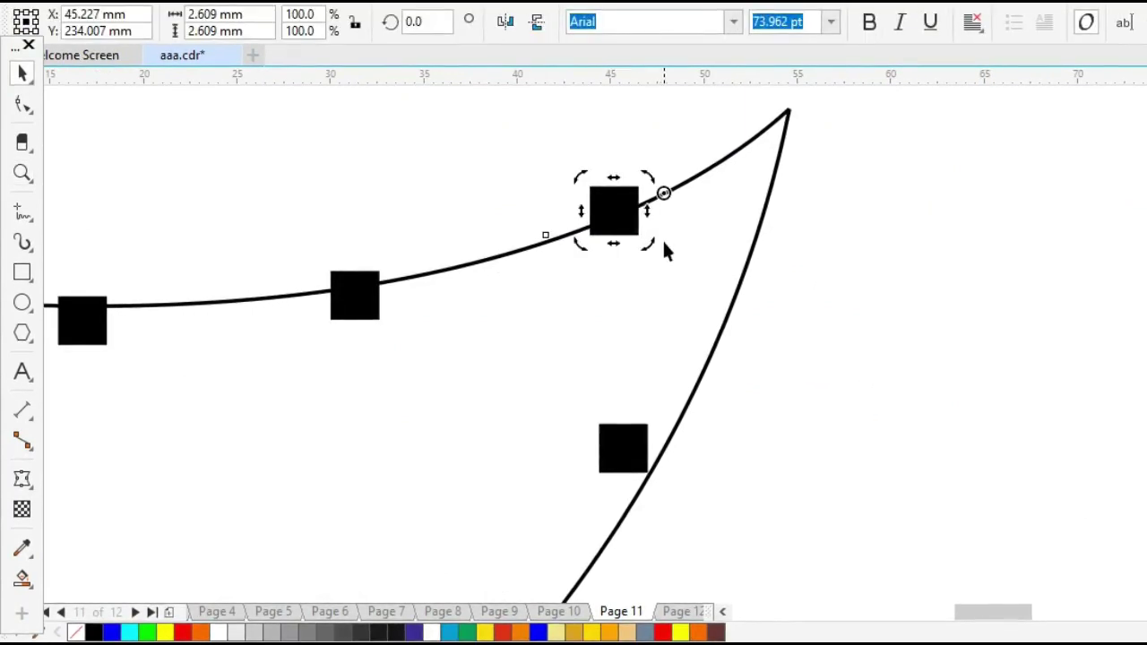
drag(664, 194, 614, 210)
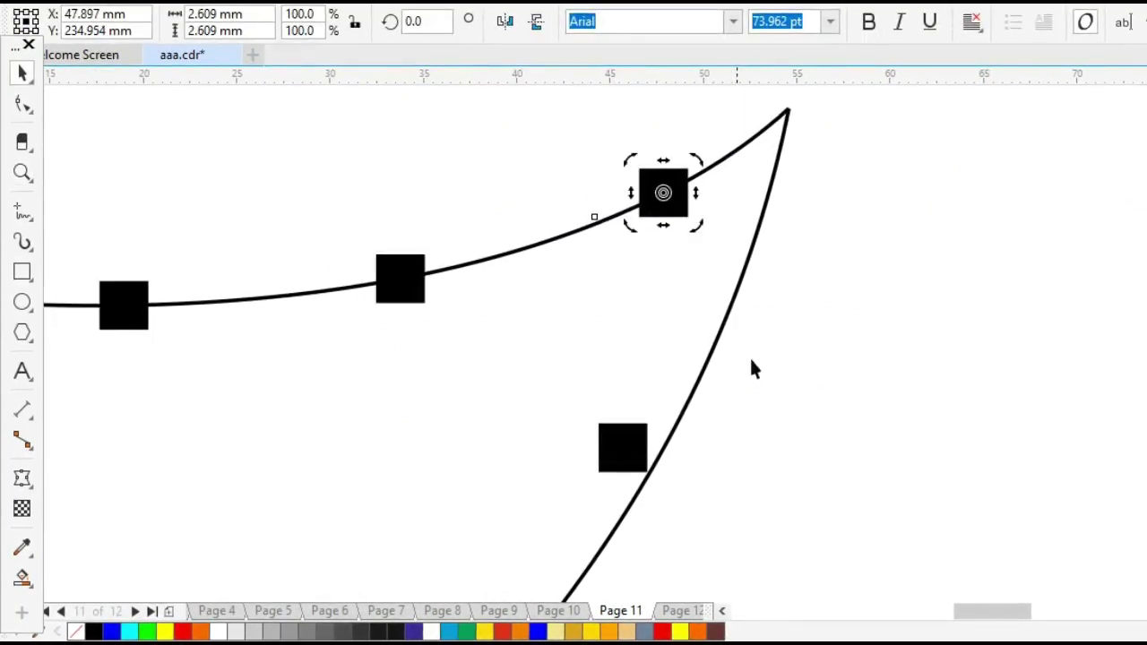
Center the lower curve's right end square on the path by moving its rotation center to the square's middle
click(642, 456)
click(619, 455)
click(621, 455)
click(645, 461)
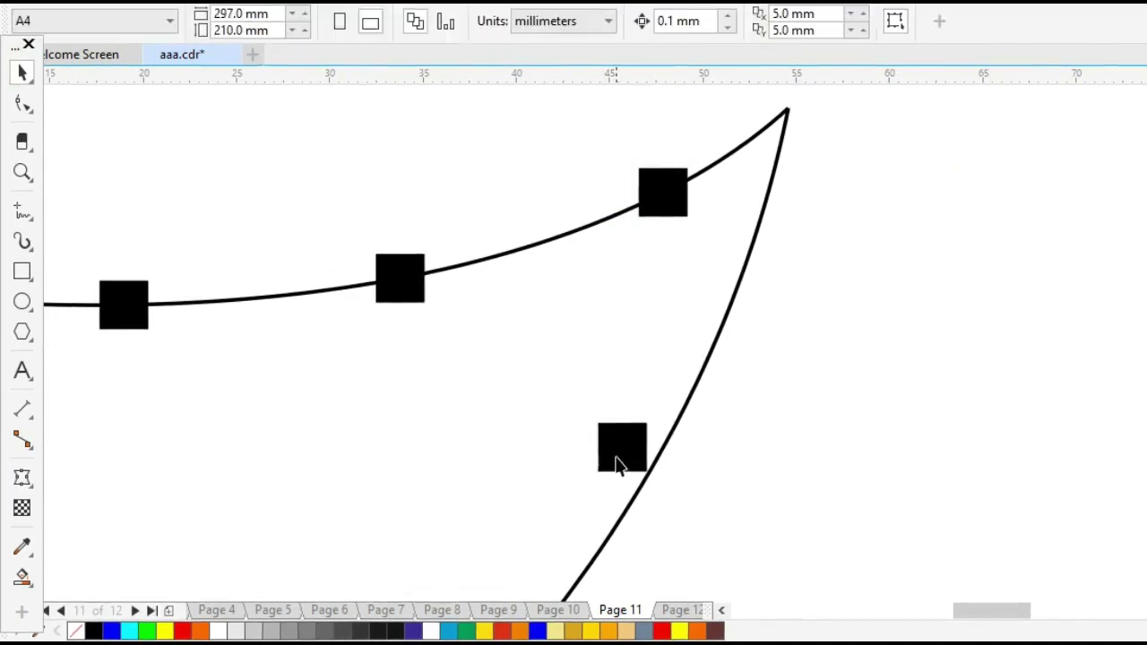
click(617, 464)
drag(759, 417, 498, 518)
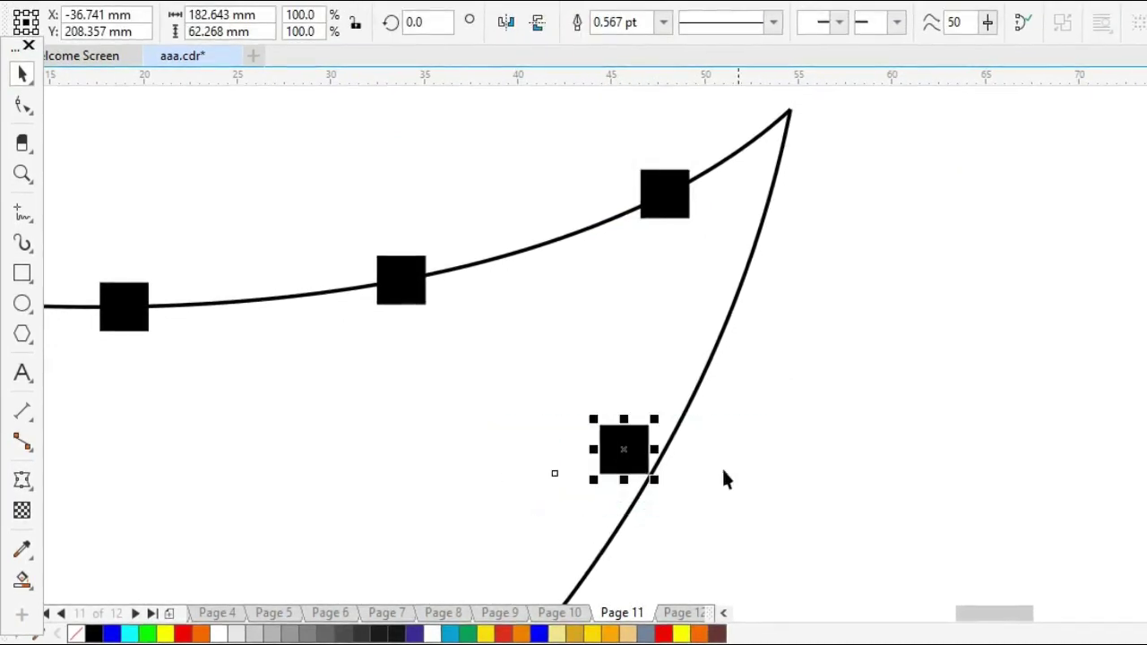
click(630, 454)
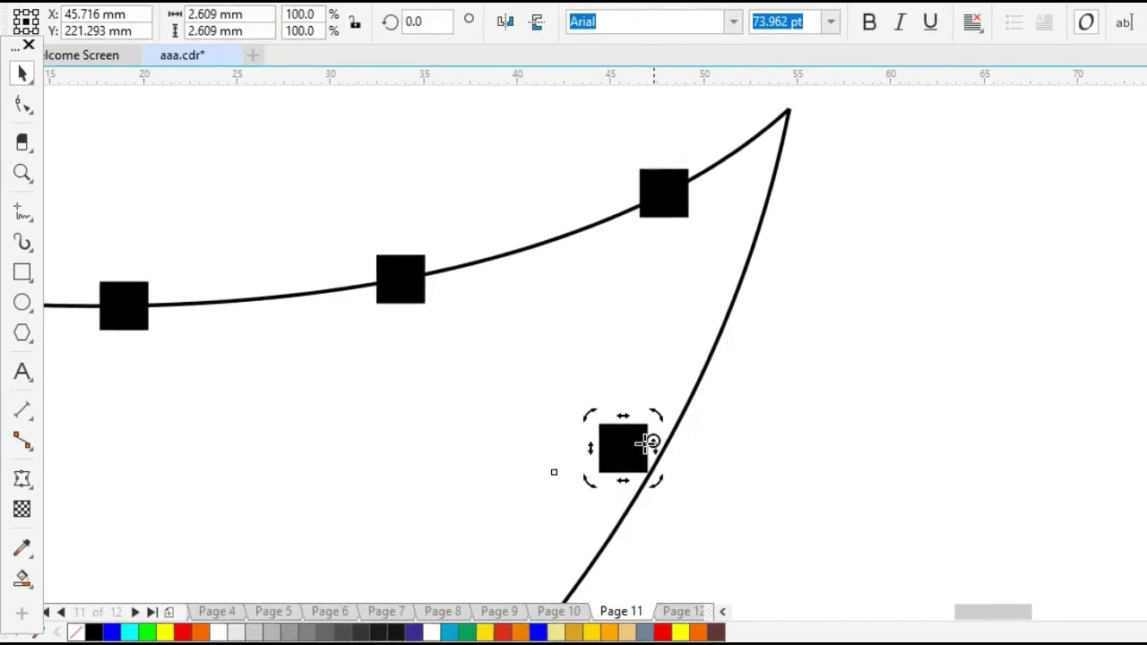
drag(647, 442, 696, 425)
click(840, 365)
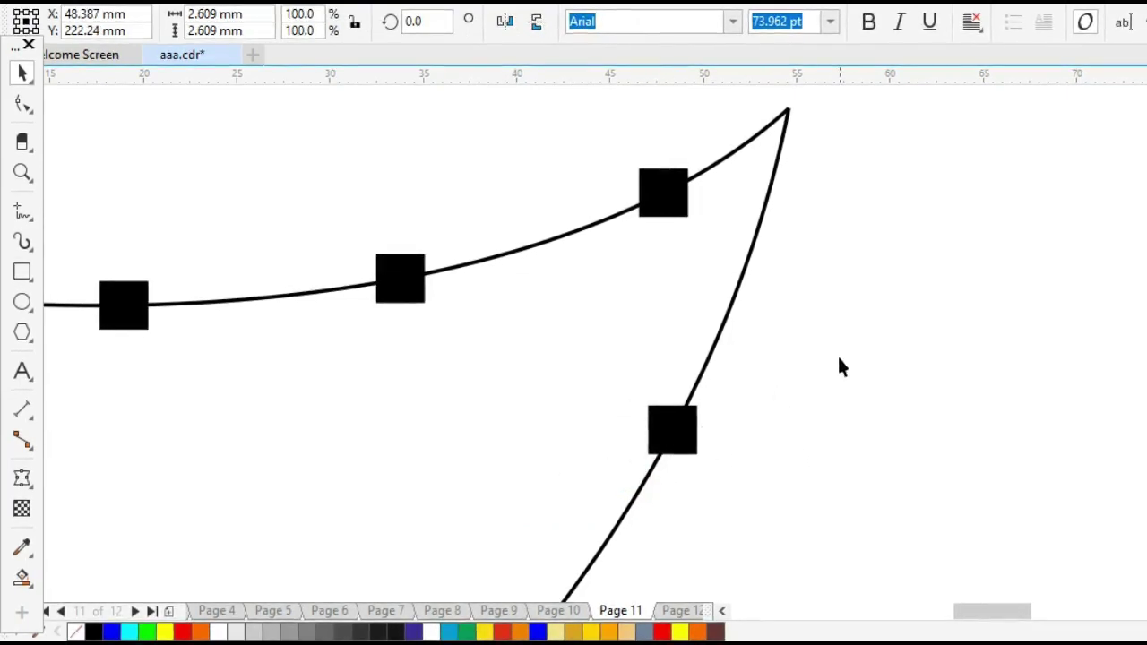
key(z)
shift+click(709, 417)
shift+click(409, 363)
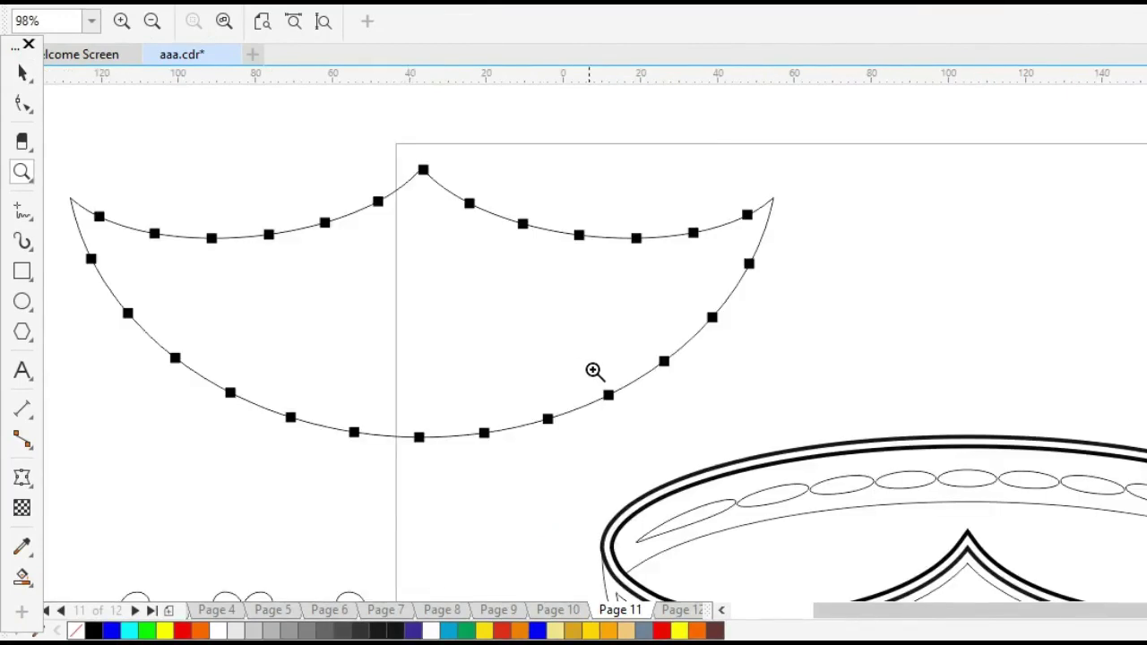
key(space)
click(420, 439)
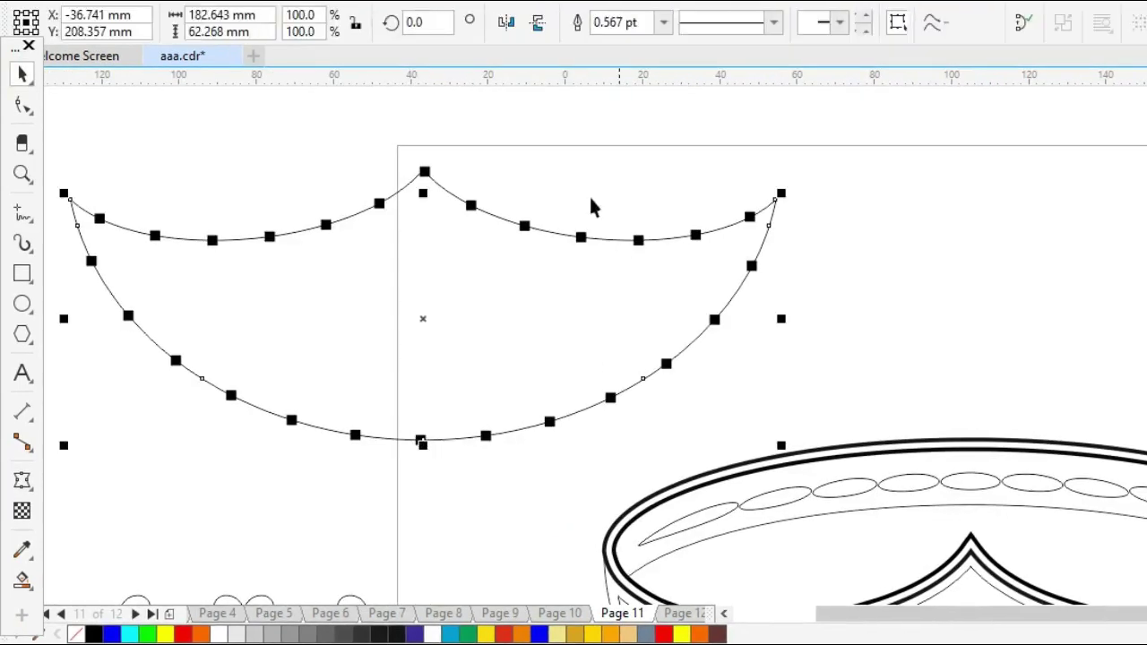
click(551, 448)
click(554, 421)
click(584, 444)
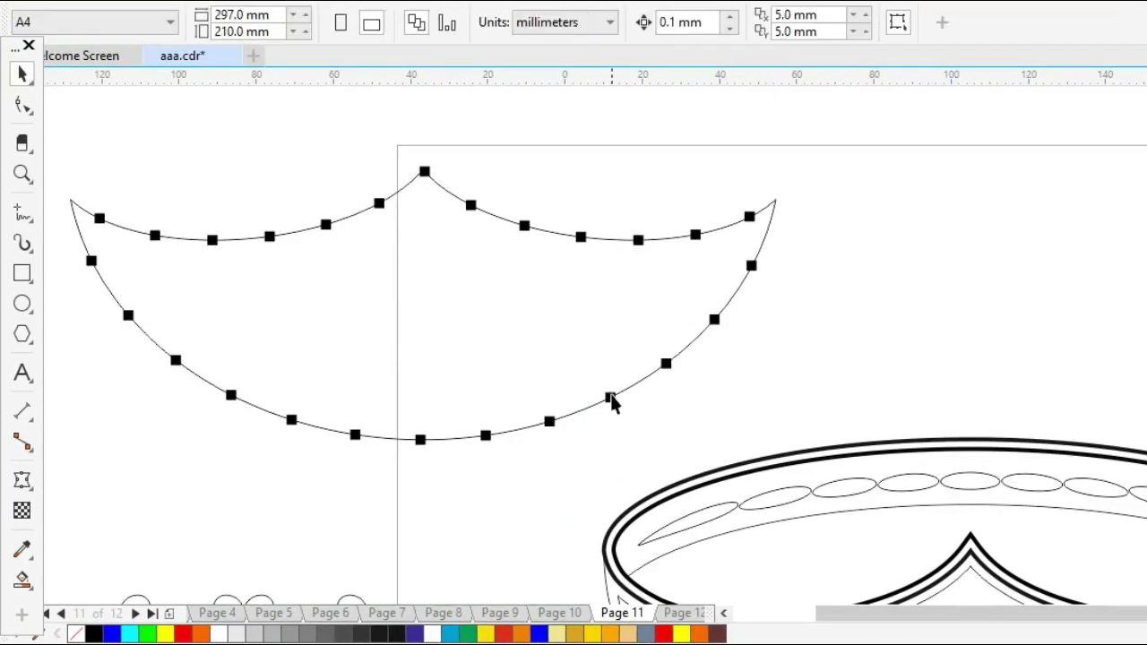
click(612, 397)
click(645, 246)
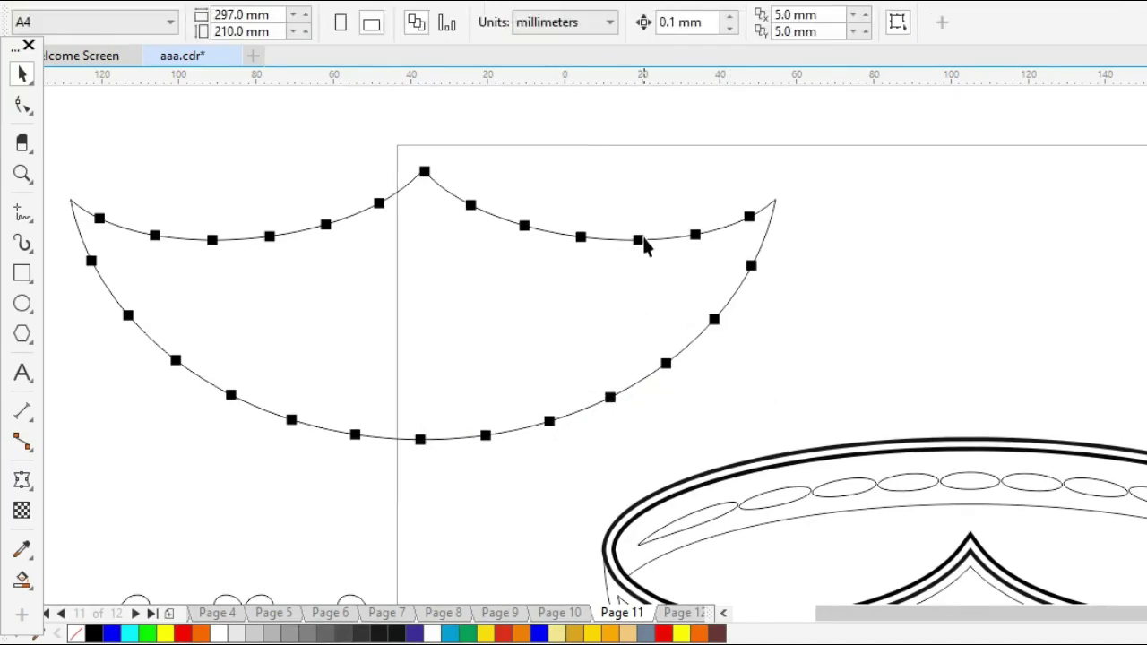
Set the blend along the upper curve to 49 steps
click(640, 241)
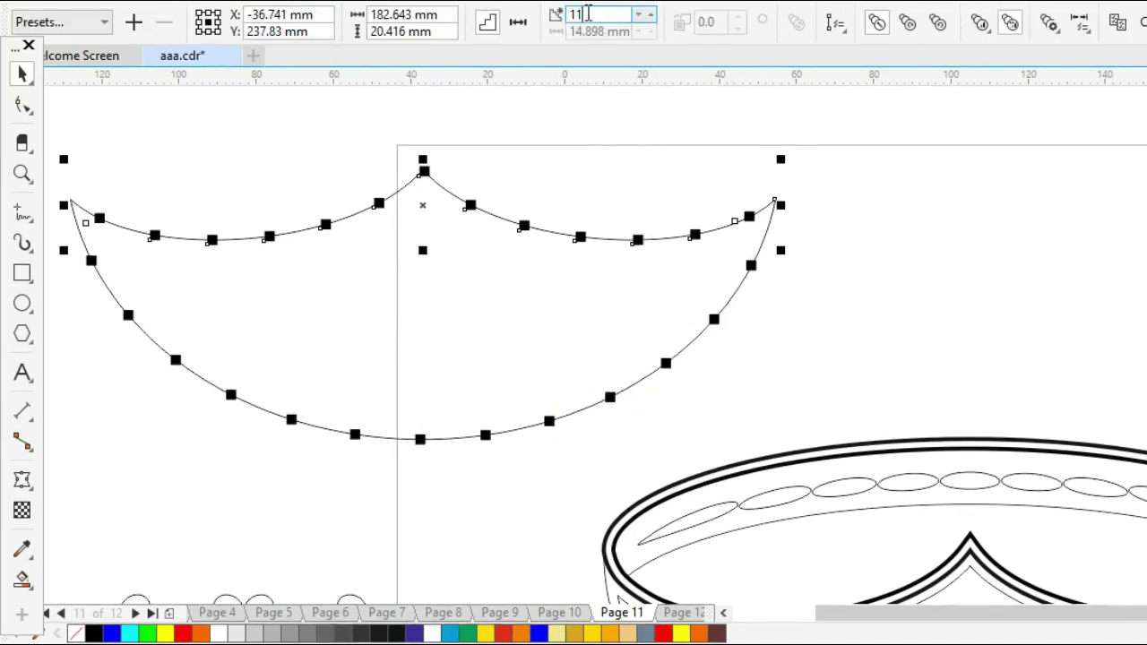
drag(588, 13, 408, 108)
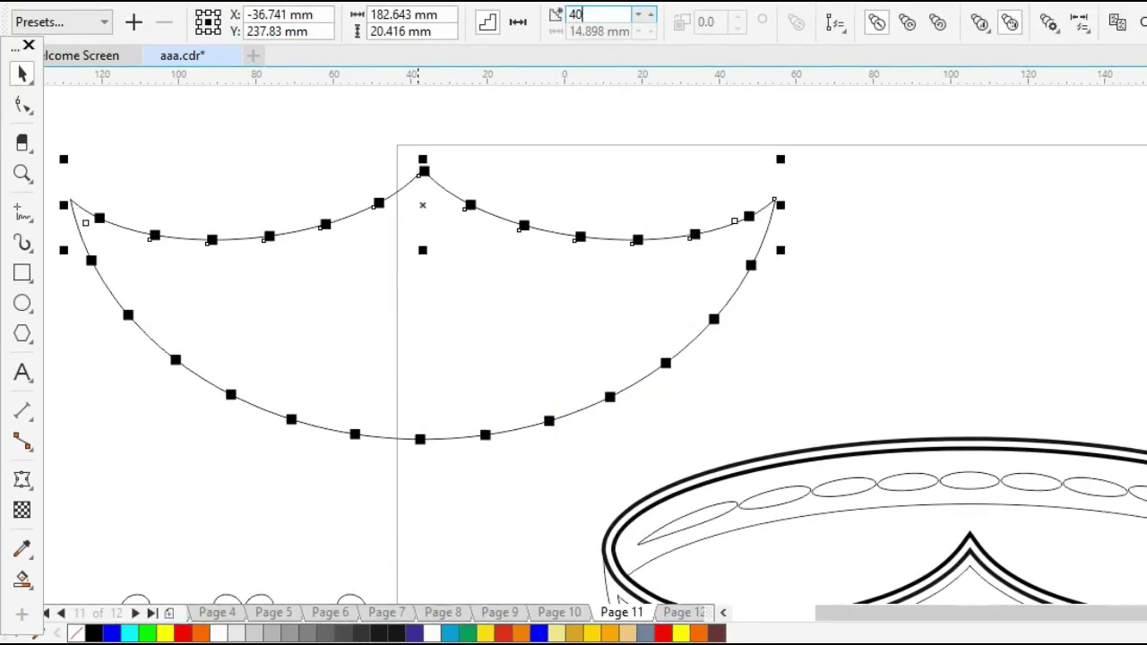
key(Return)
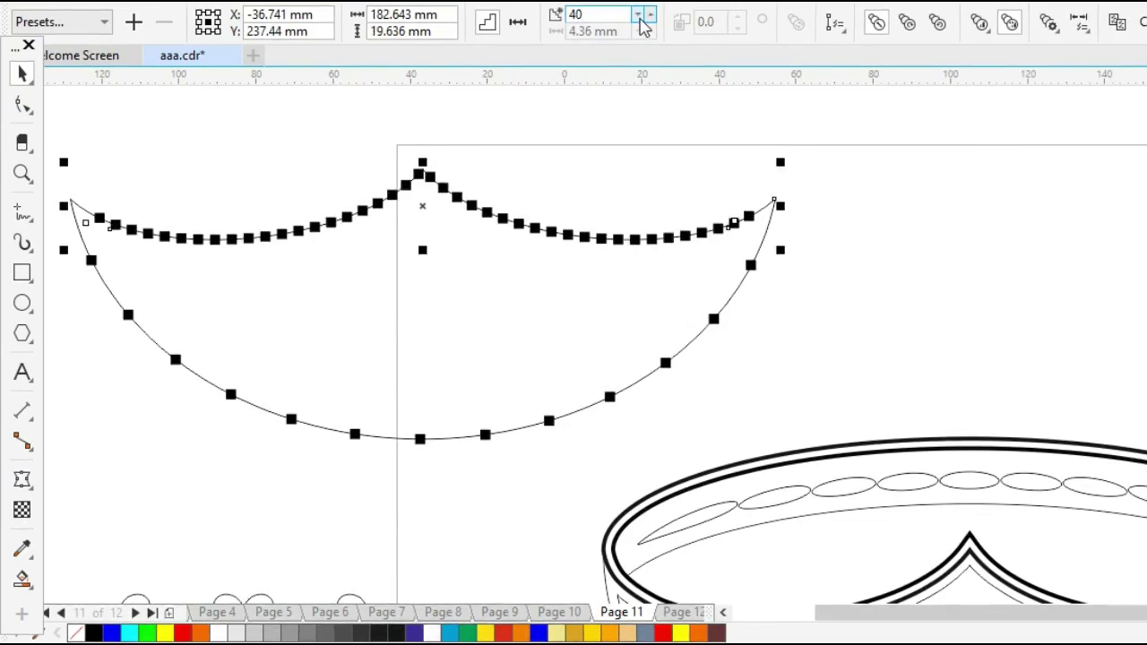
click(650, 14)
click(650, 14)
click(650, 14)
click(650, 14)
click(650, 14)
click(651, 14)
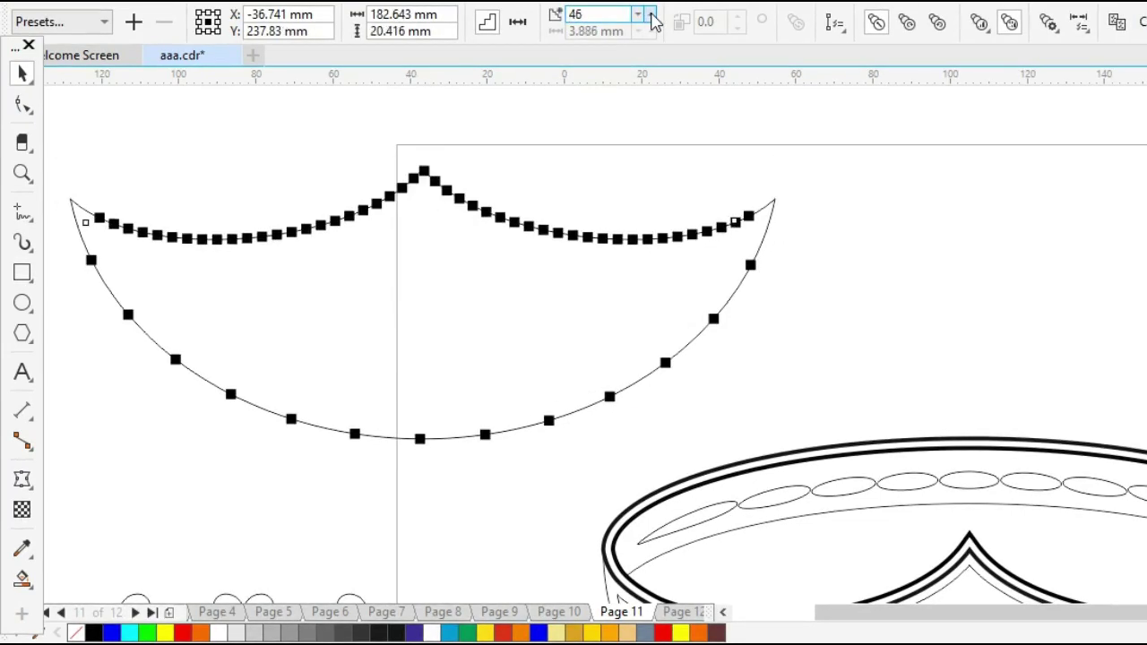
click(650, 14)
click(650, 14)
click(651, 14)
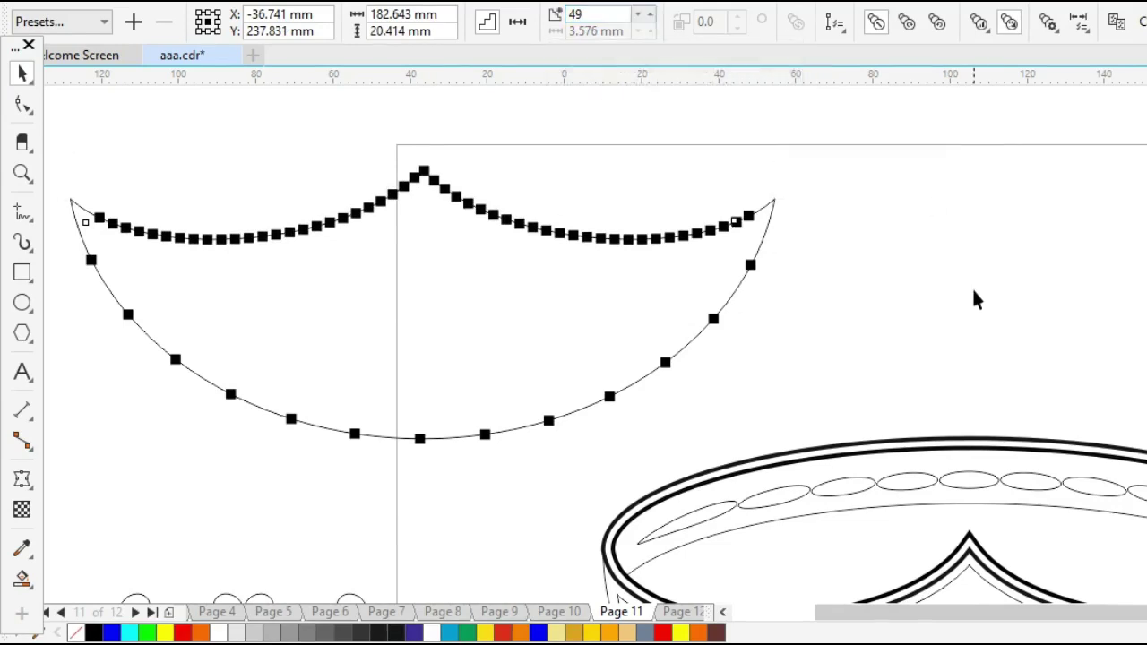
click(744, 285)
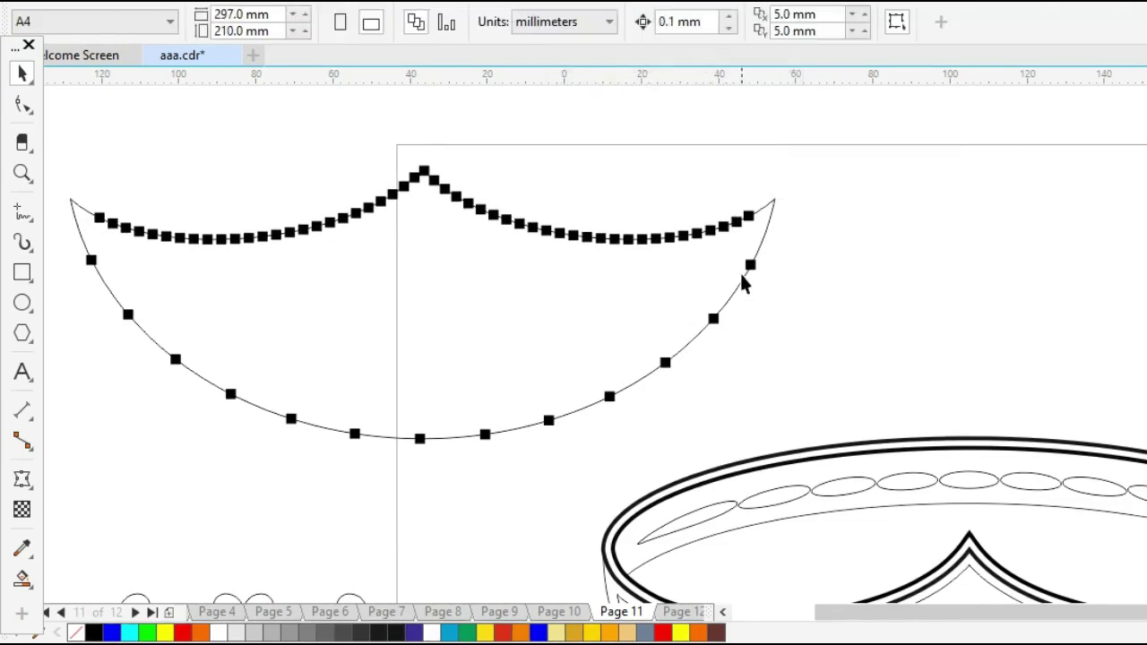
Set the blend of squares along the lower curve to 48 steps
click(715, 325)
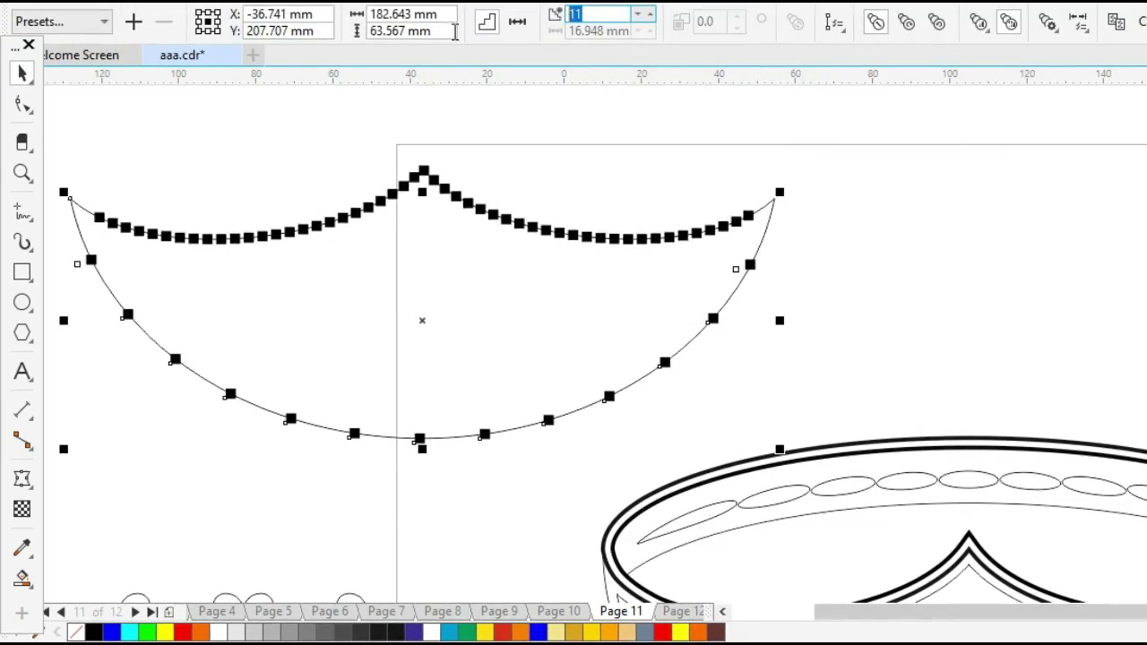
text(40)
key(Return)
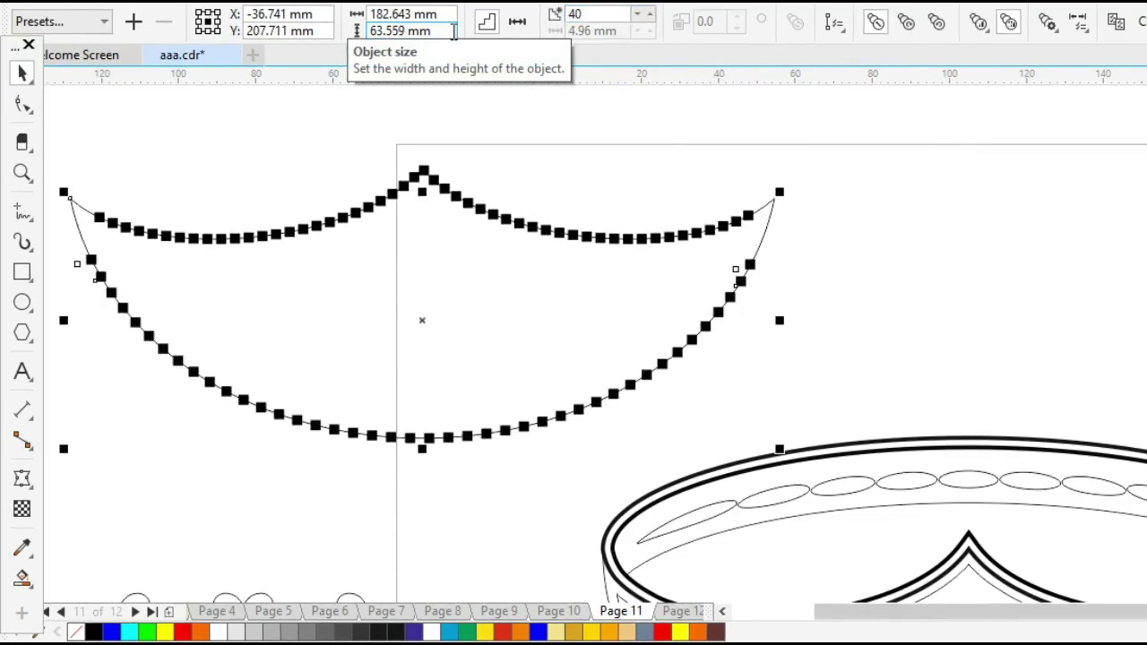
click(650, 14)
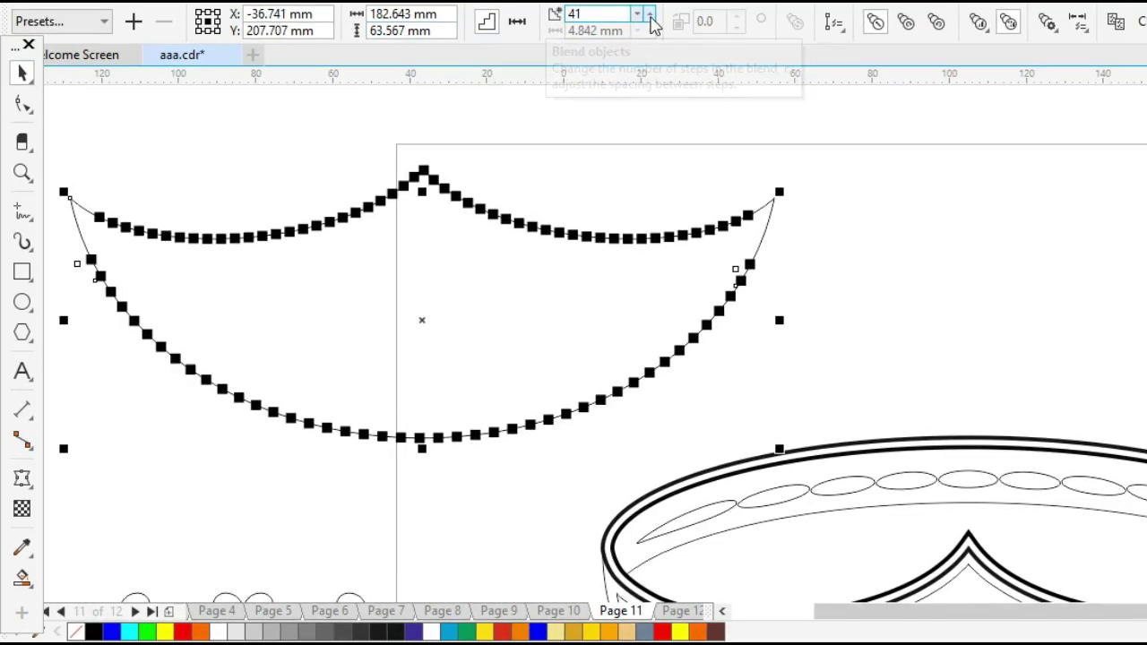
click(650, 15)
click(650, 14)
click(650, 14)
click(649, 14)
click(650, 14)
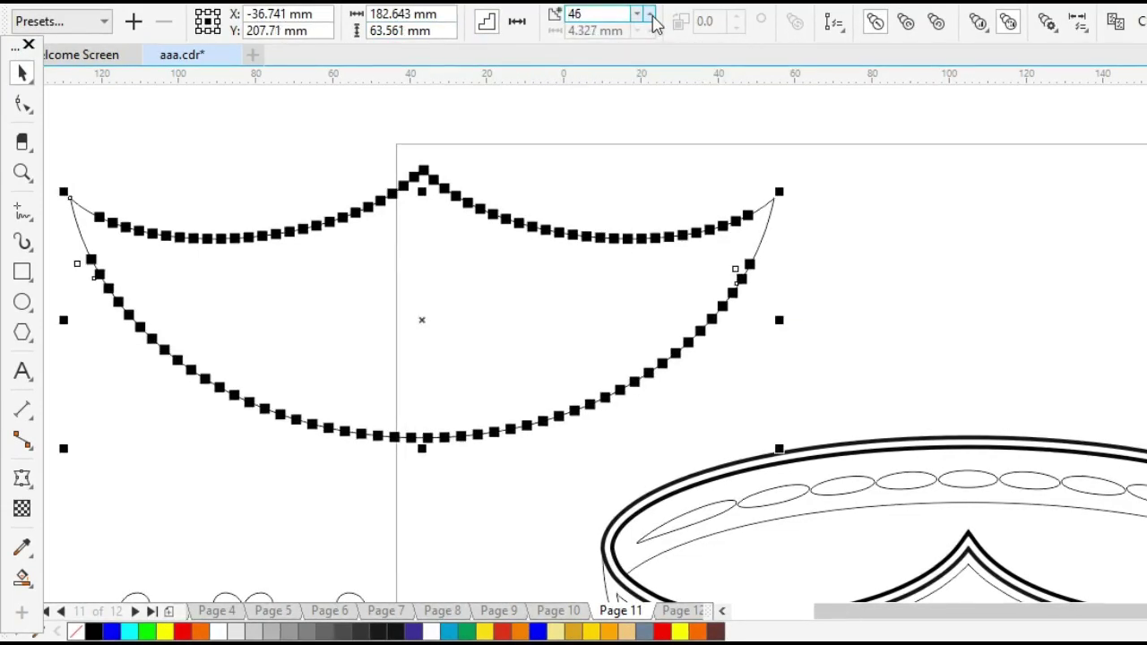
click(650, 14)
click(649, 14)
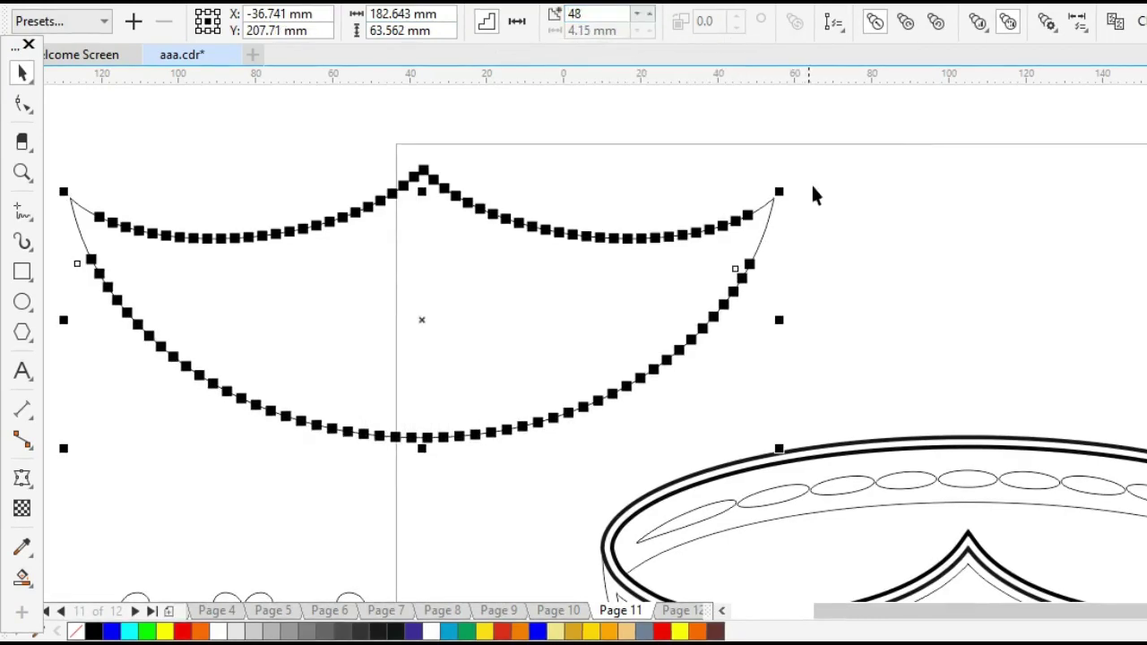
click(923, 201)
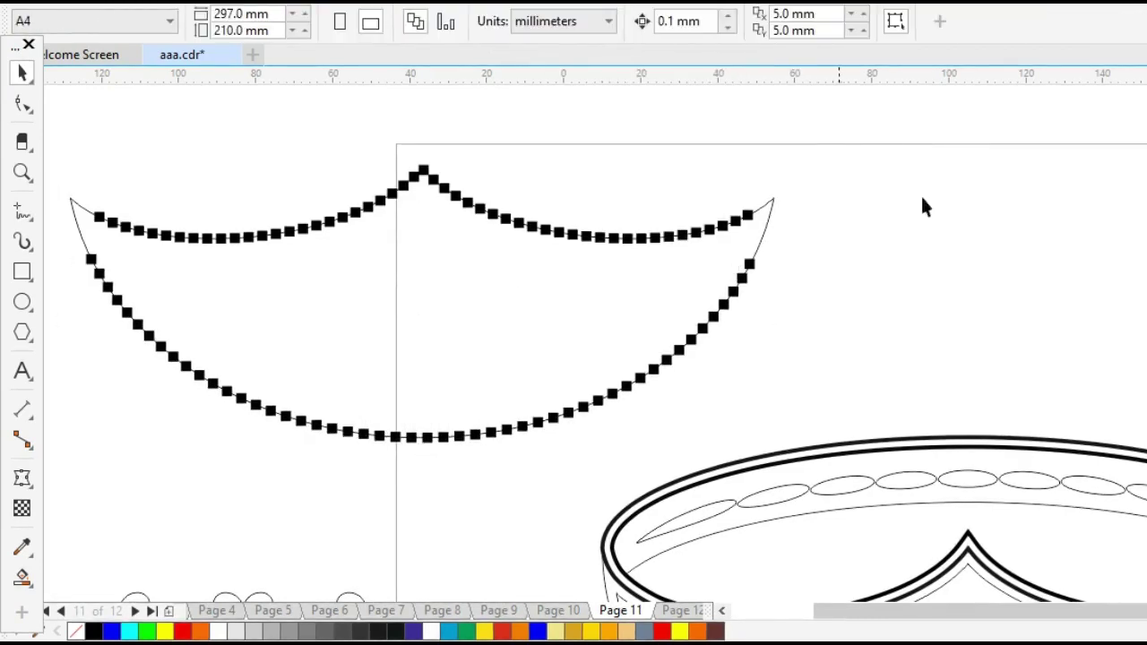
Move both square blends together with their curves onto the bowl's body, inside the inner contour below the rim
click(437, 191)
shift+click(481, 438)
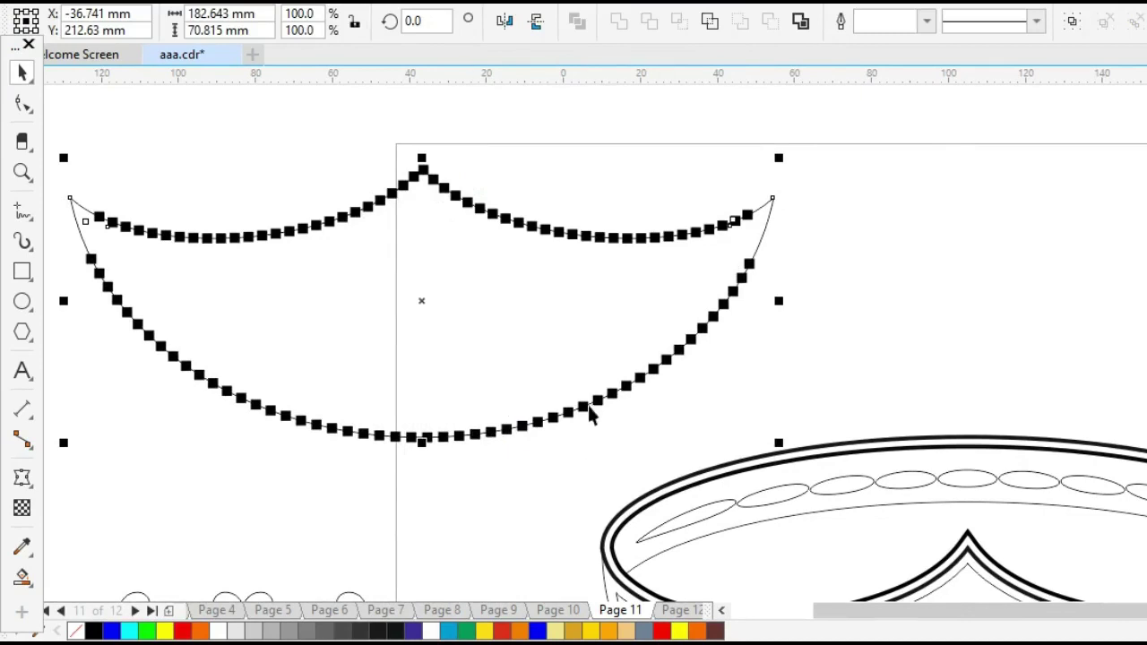
key(z)
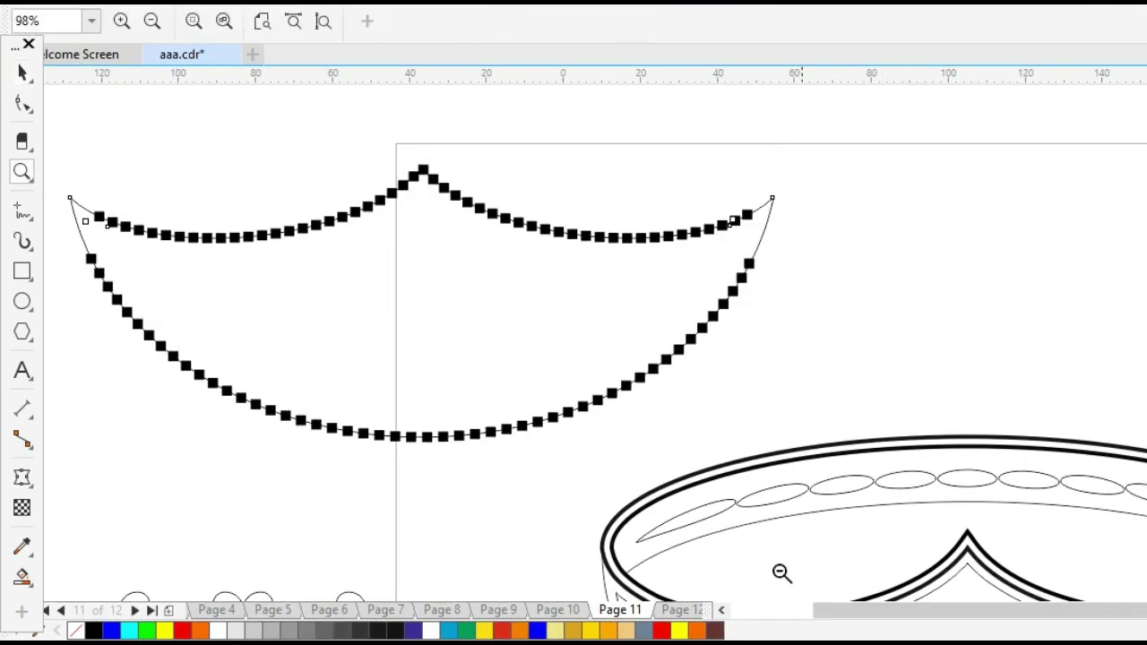
right_click(606, 460)
key(space)
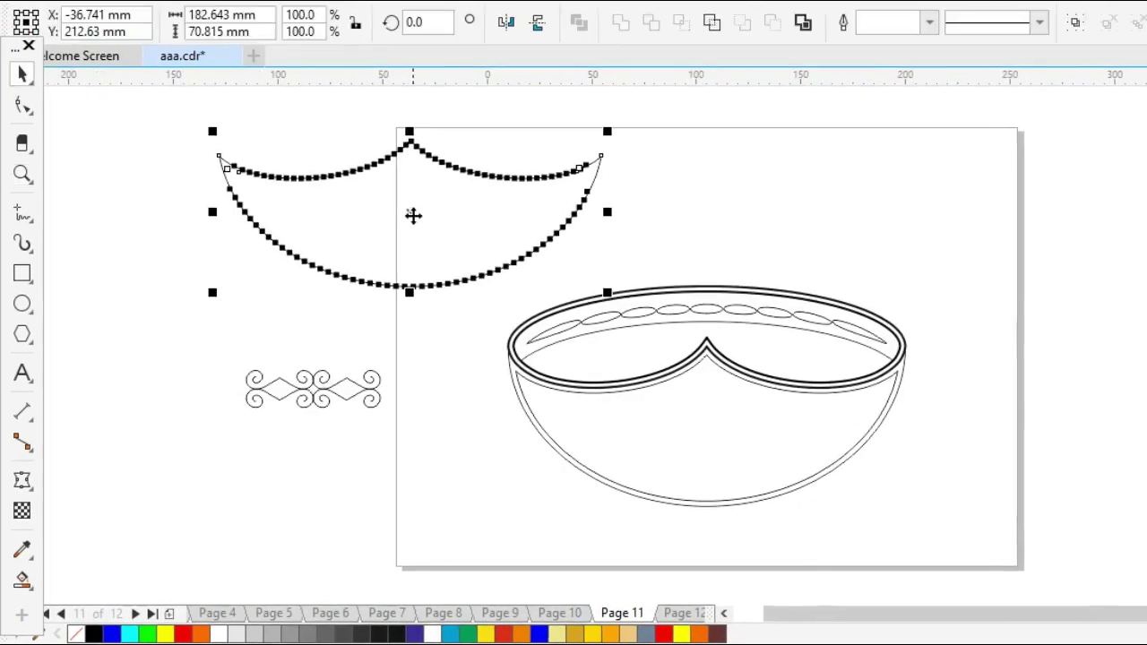
drag(410, 215, 704, 434)
click(1031, 488)
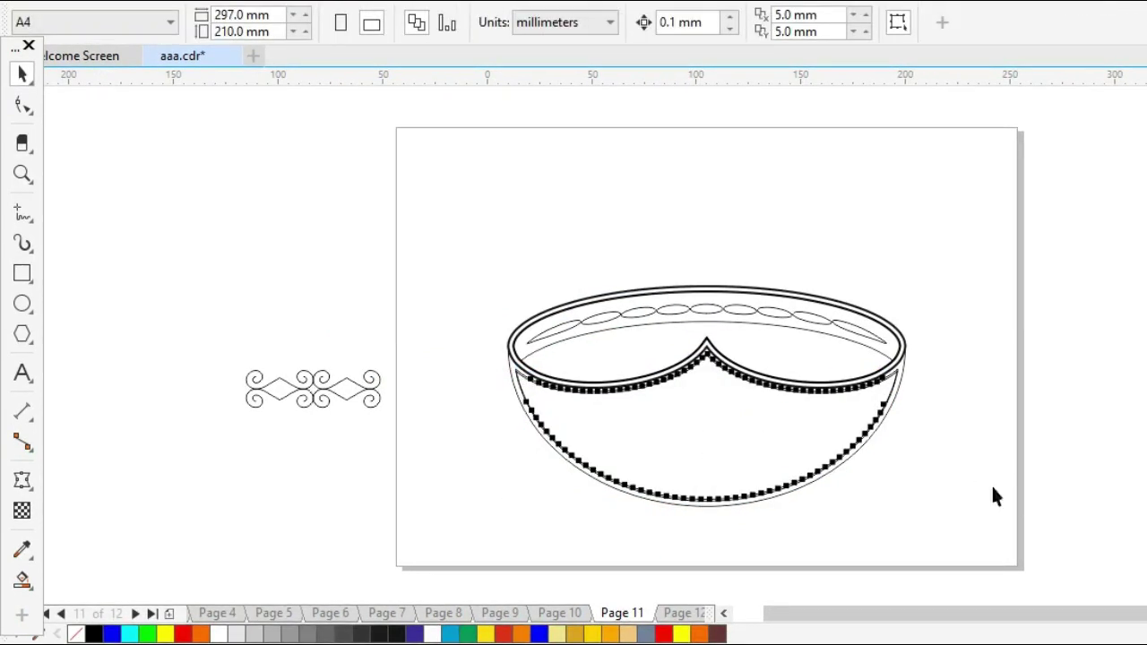
Nudge the upper row of squares down to about Y 134.78 mm so it sits just below the bowl's rim
key(z)
drag(472, 333, 999, 534)
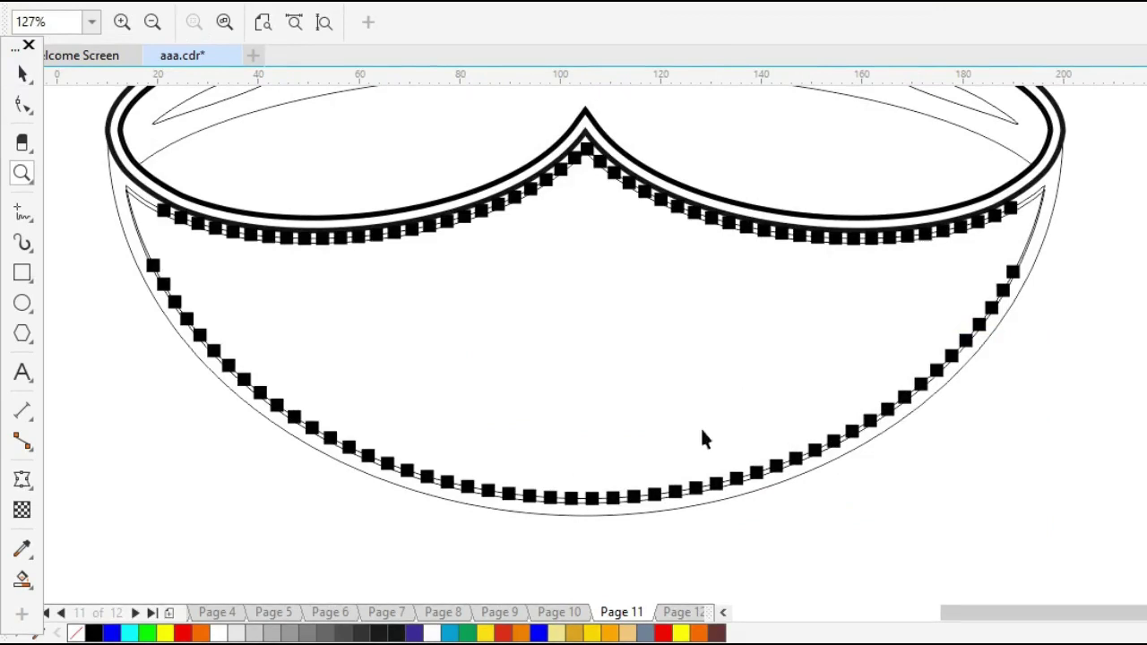
key(space)
click(728, 231)
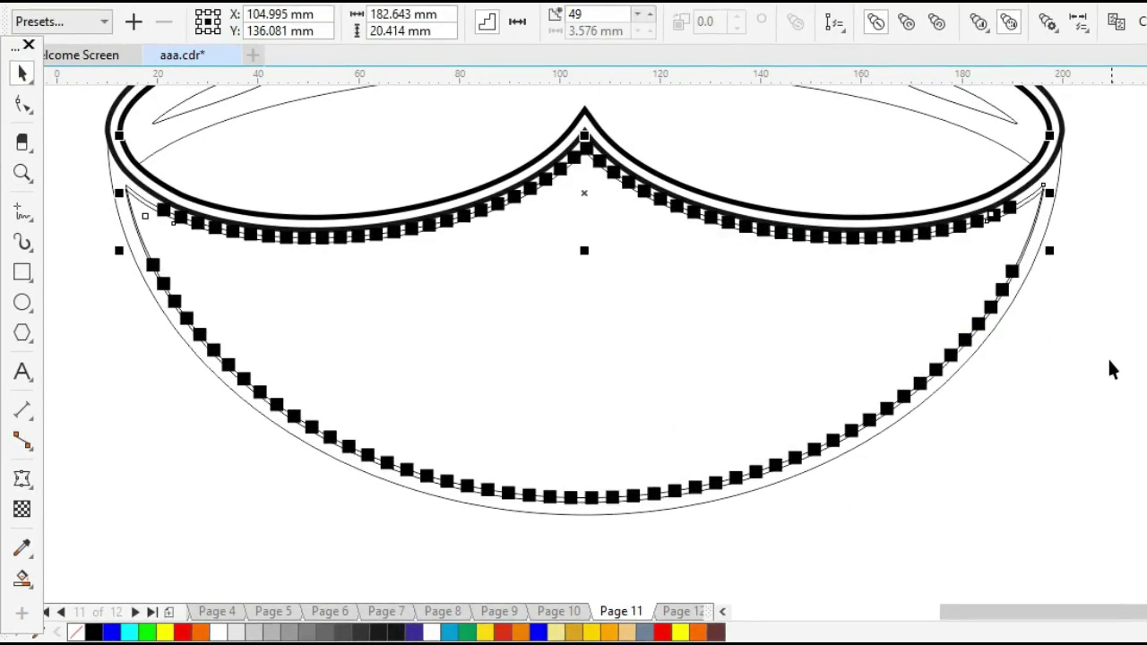
key(Down)
key(Down)
key(Down)
key(Down)
key(Down)
key(Down)
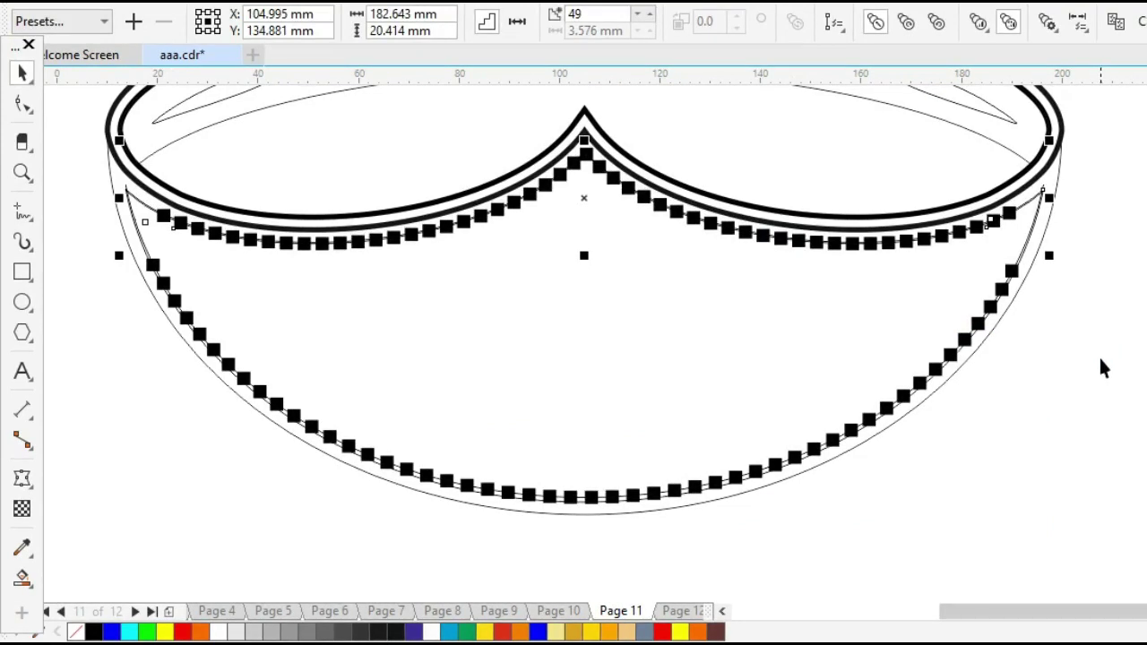
key(Down)
click(1043, 364)
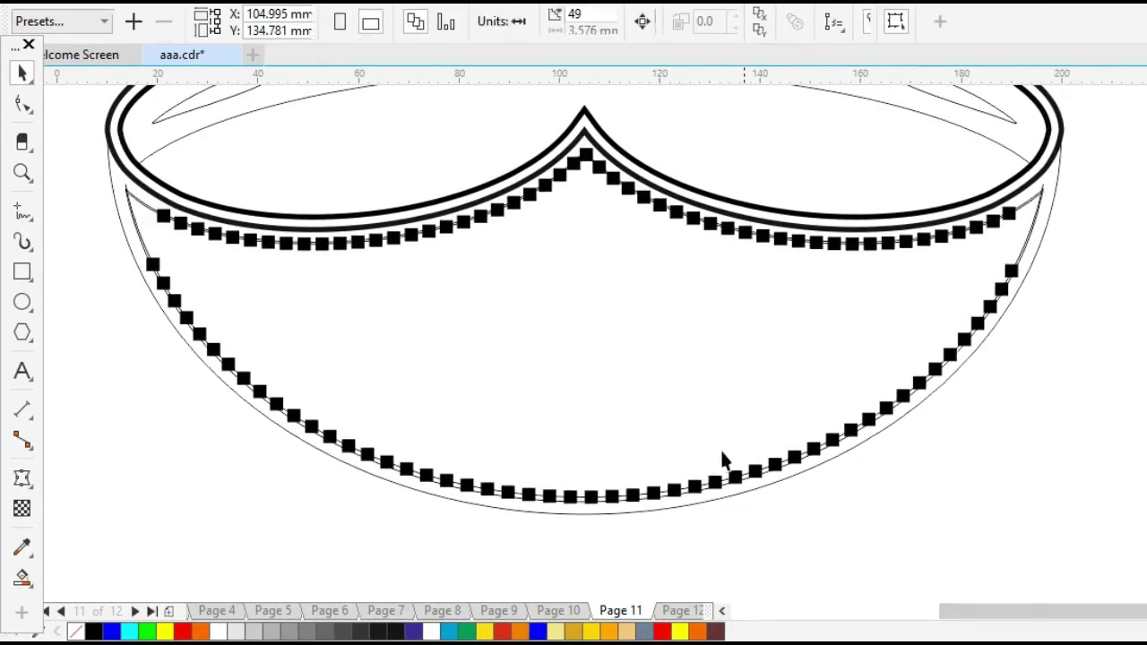
Nudge the lower curve with its squares down to Y 105.507 mm to match the bowl's inner contour
click(702, 494)
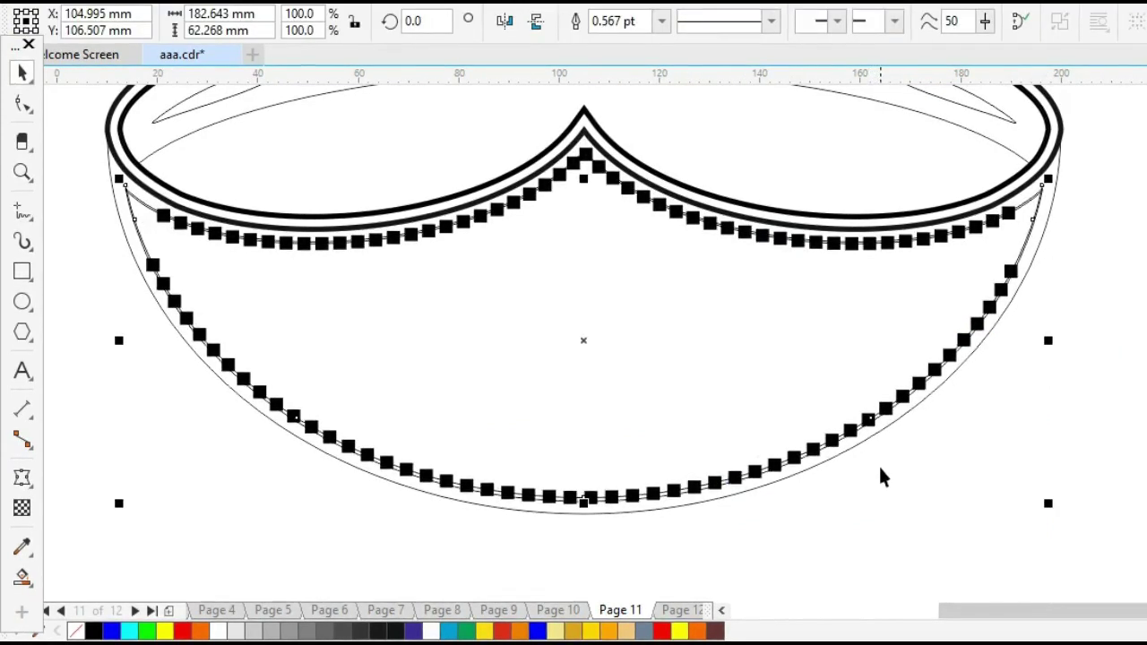
key(Down)
key(Down)
key(Down)
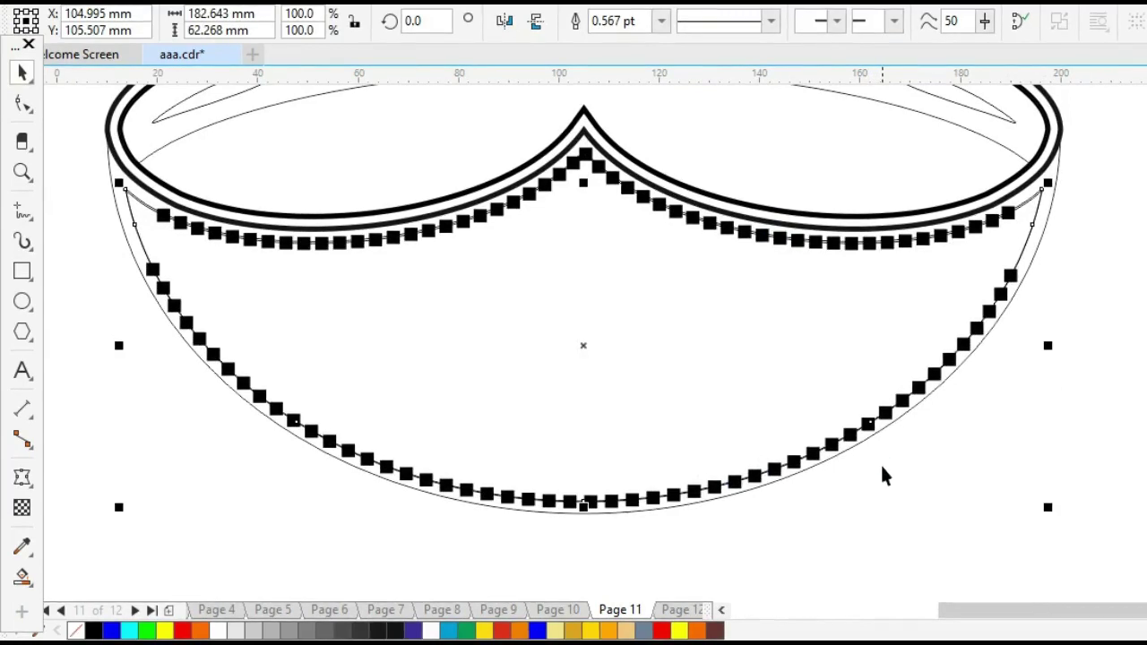
click(835, 471)
click(326, 253)
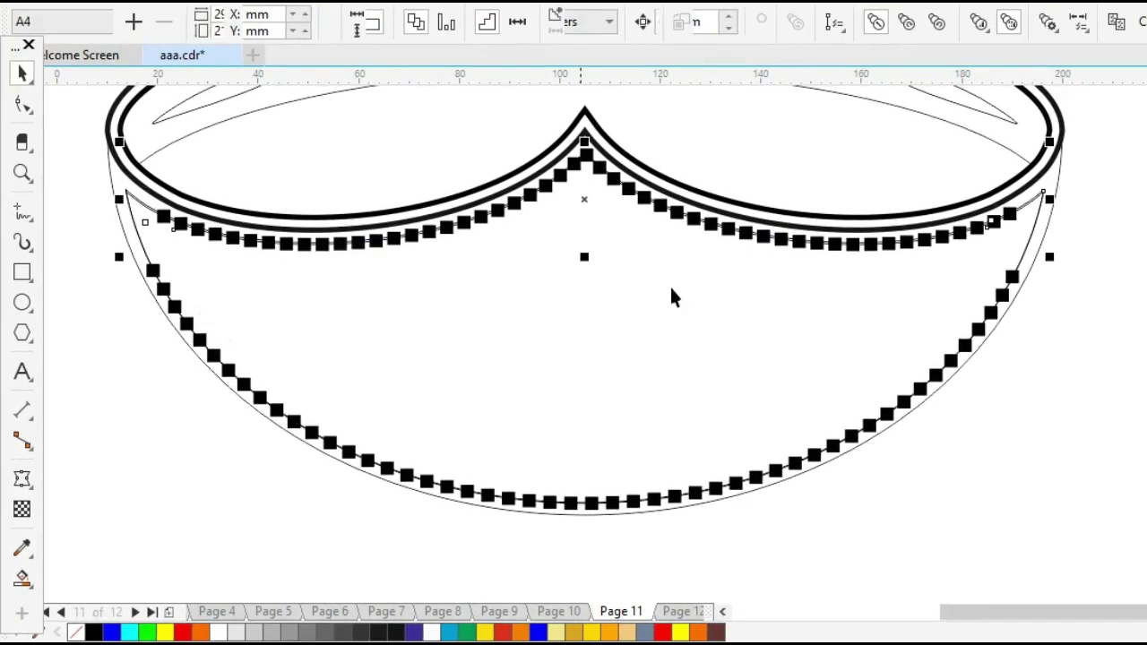
click(706, 318)
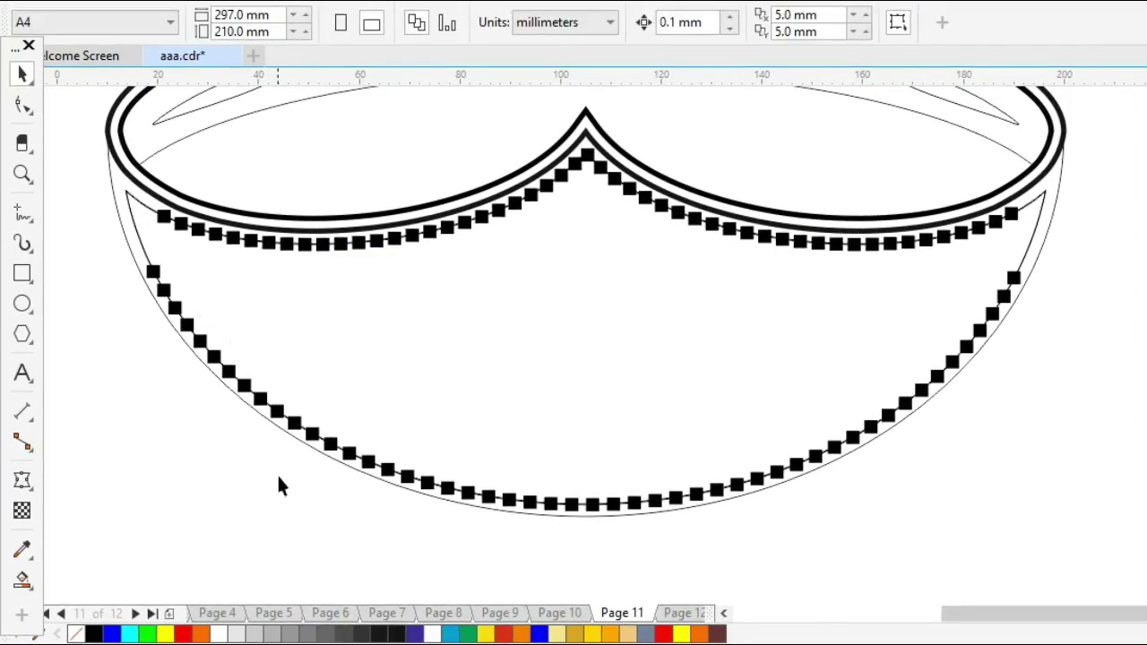
Move the left end squares of the lower and upper rows along their paths closer to the body's left corner
click(153, 271)
click(69, 306)
drag(72, 251, 133, 226)
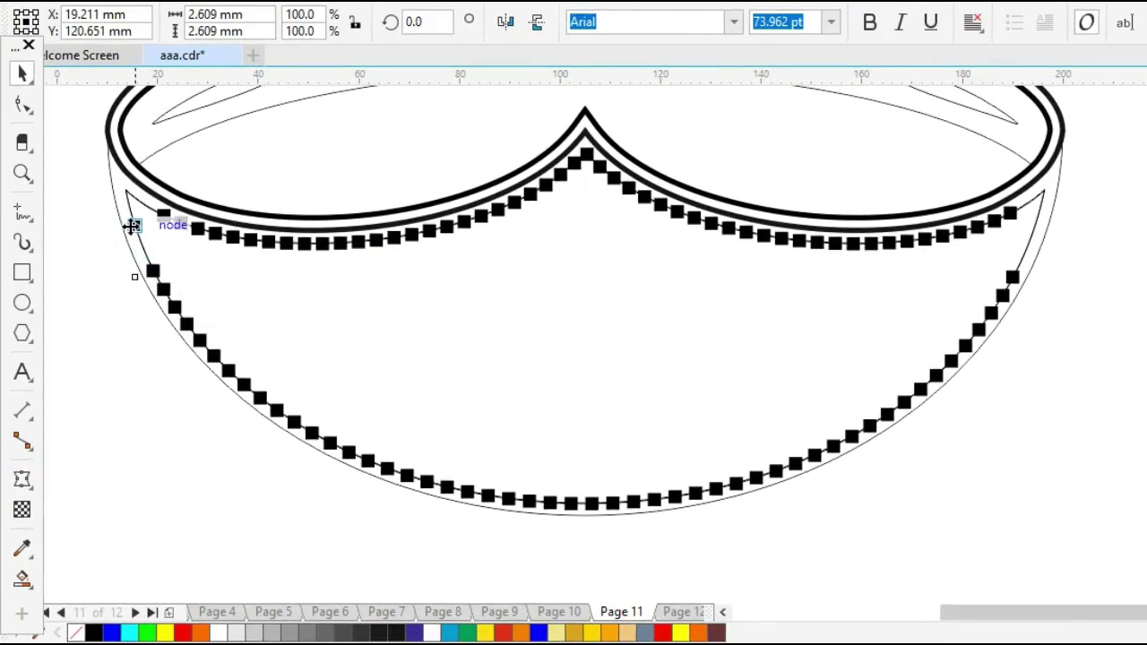
click(103, 286)
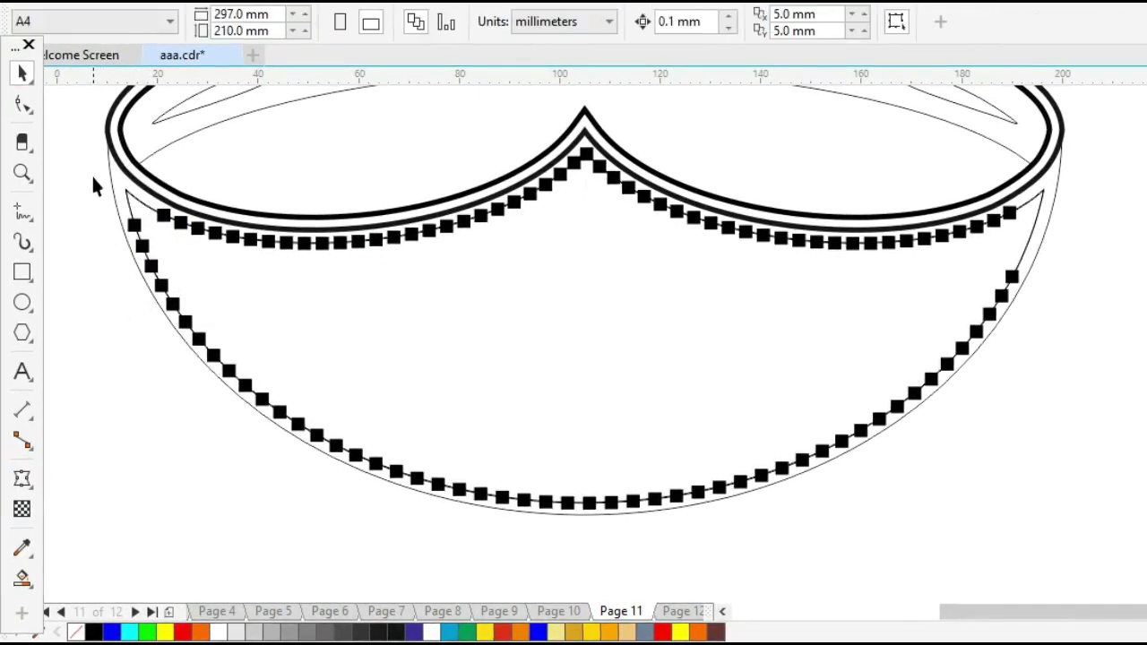
mouse_move(162, 195)
mouse_down()
mouse_move(182, 227)
mouse_move(146, 205)
mouse_up()
click(1010, 244)
Shift the right end squares of the lower and upper rows along their paths closer to the body's right corner
drag(1135, 238, 939, 339)
drag(1014, 280, 1055, 231)
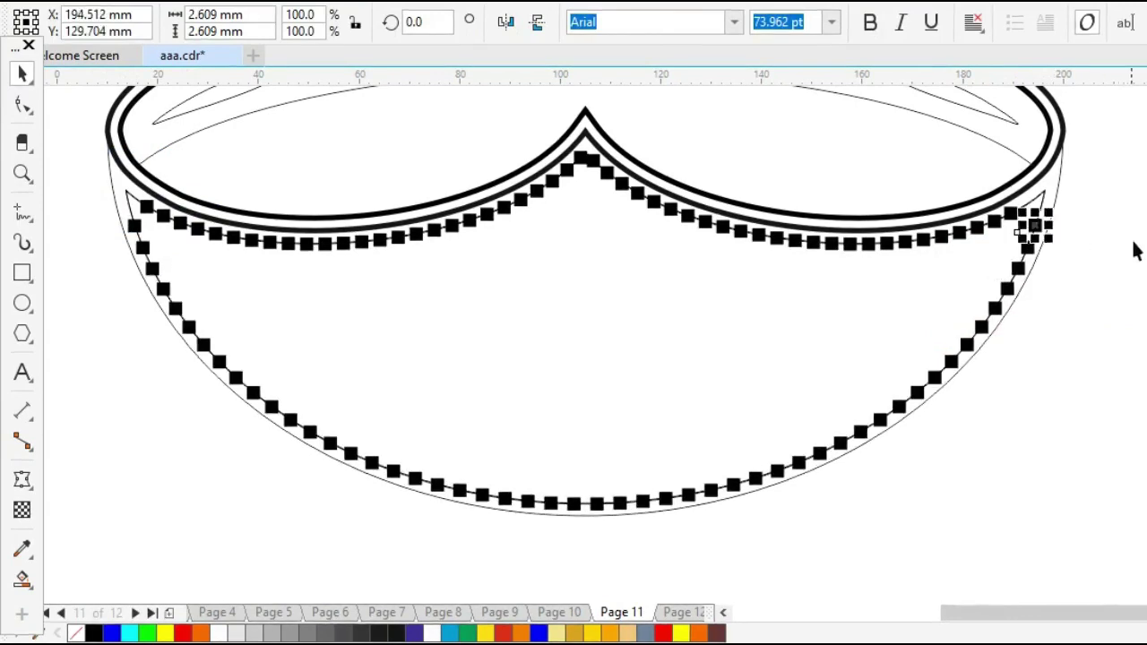
click(1133, 247)
drag(1086, 172, 1030, 201)
click(1093, 294)
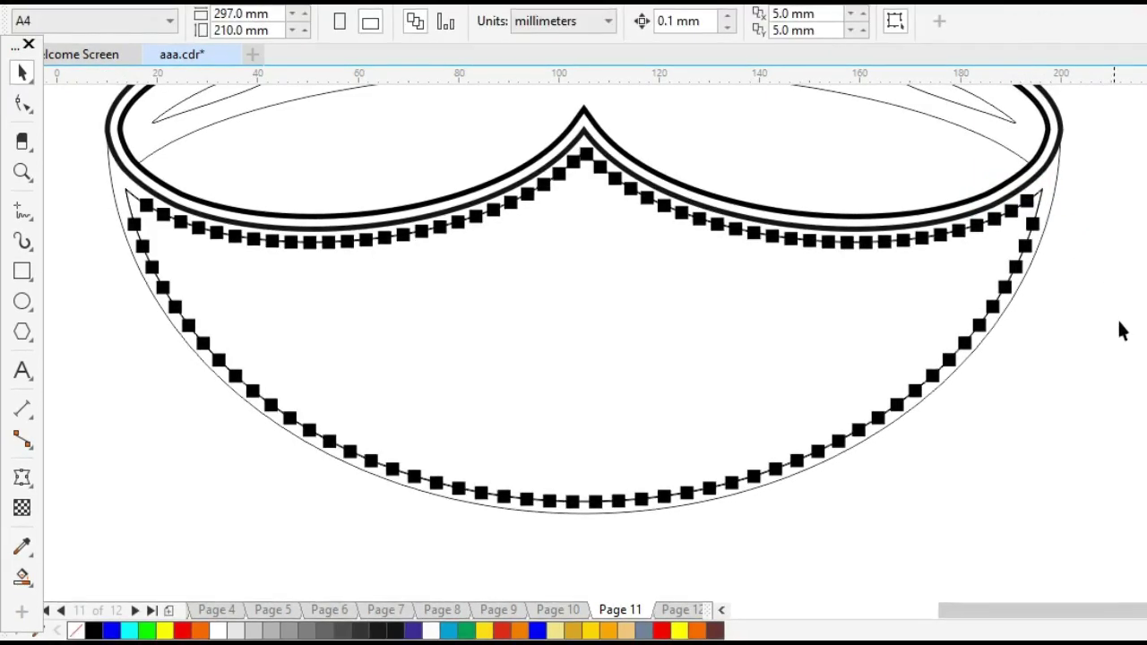
Break the upper row's blend apart and delete its separated path curve
click(968, 227)
right_click(966, 226)
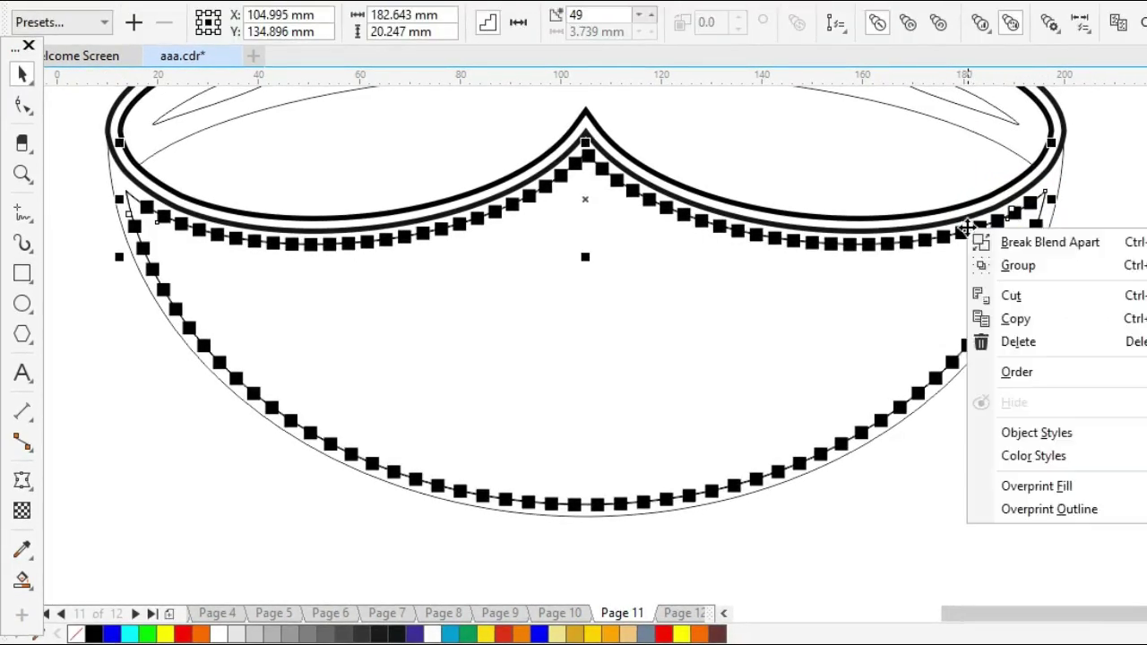
click(1049, 242)
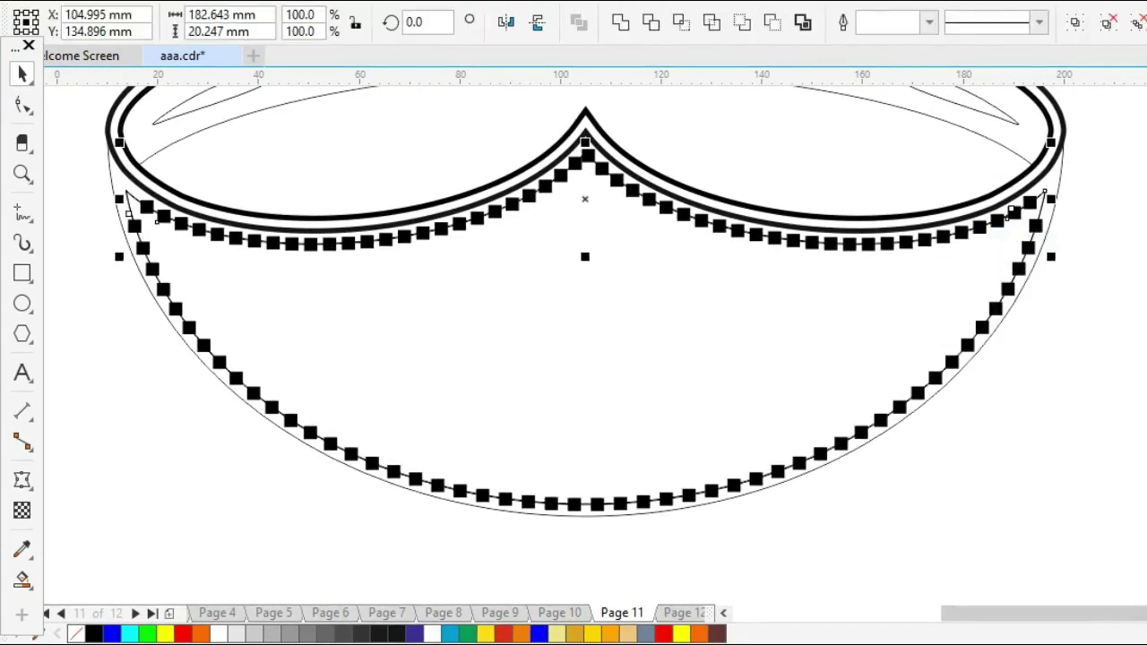
click(1118, 235)
drag(1041, 188, 1070, 156)
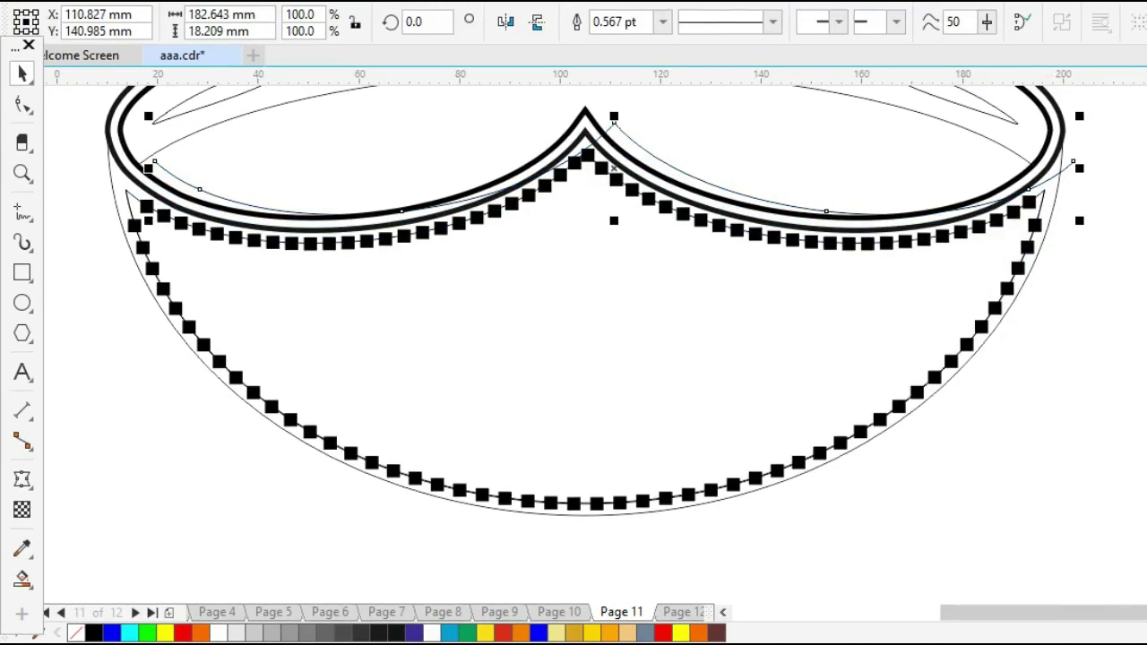
key(Delete)
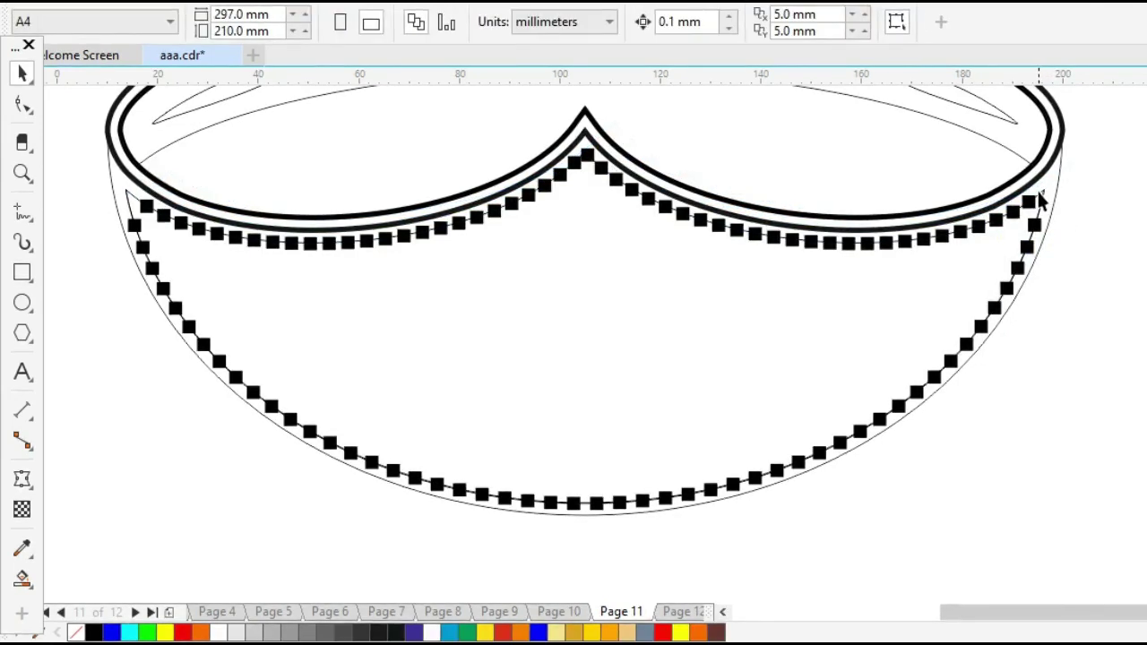
Delete the leftover closed contour shape lying behind the rows of squares on the bowl's body
drag(1039, 190, 1039, 174)
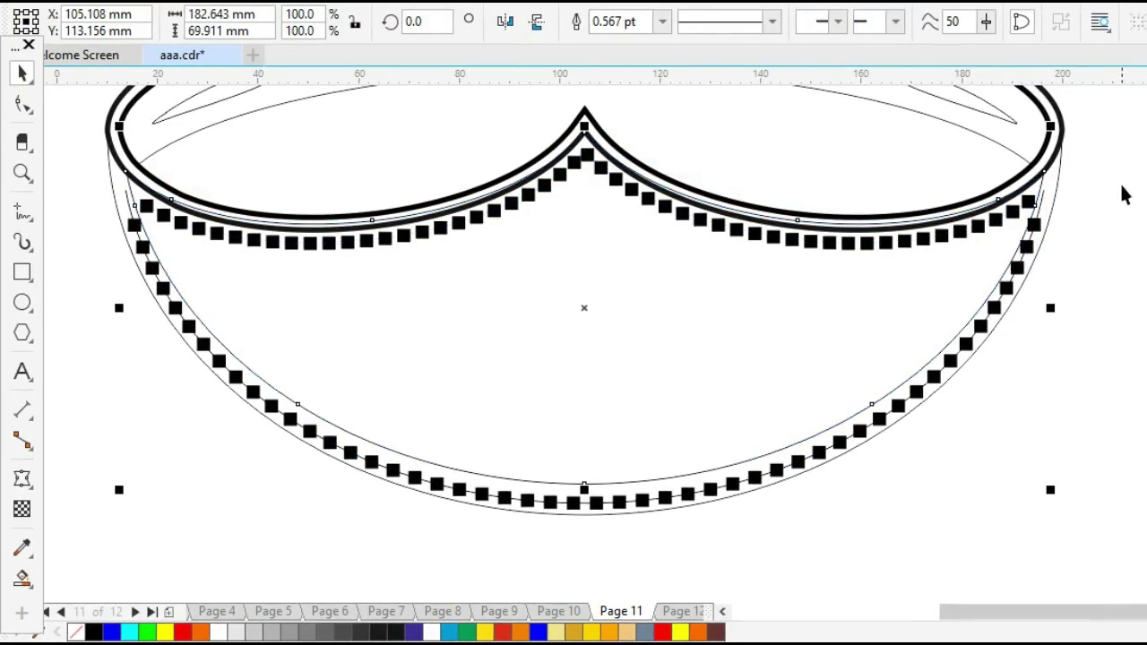
key(Escape)
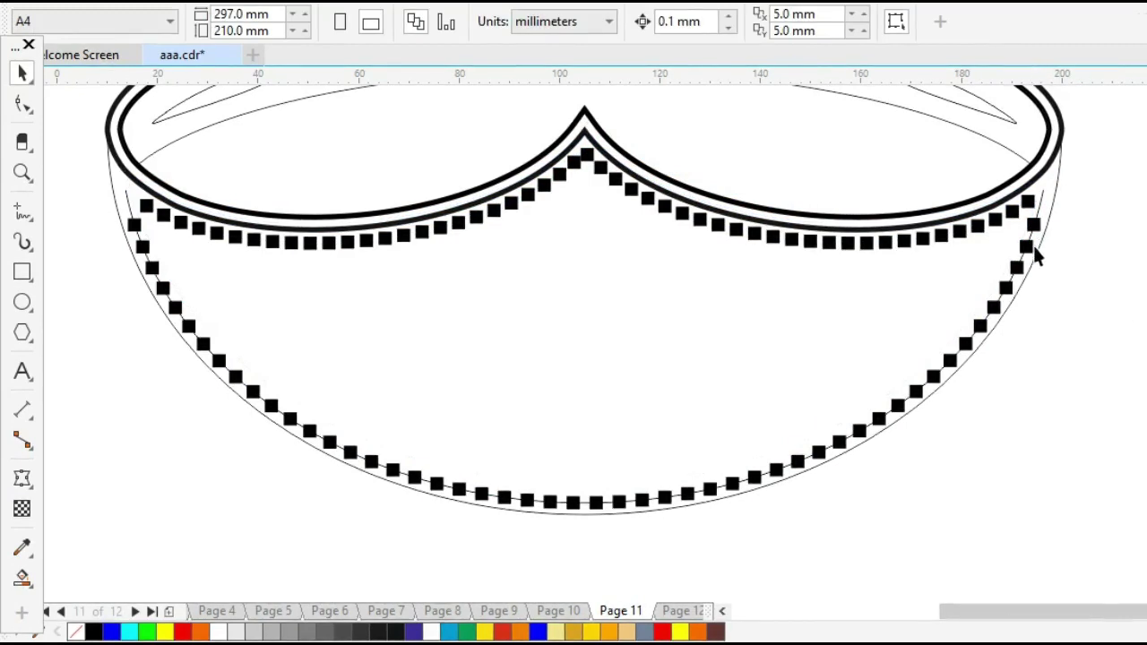
Break the lower row's blend apart and delete its separated path curve
click(1031, 253)
right_click(1030, 251)
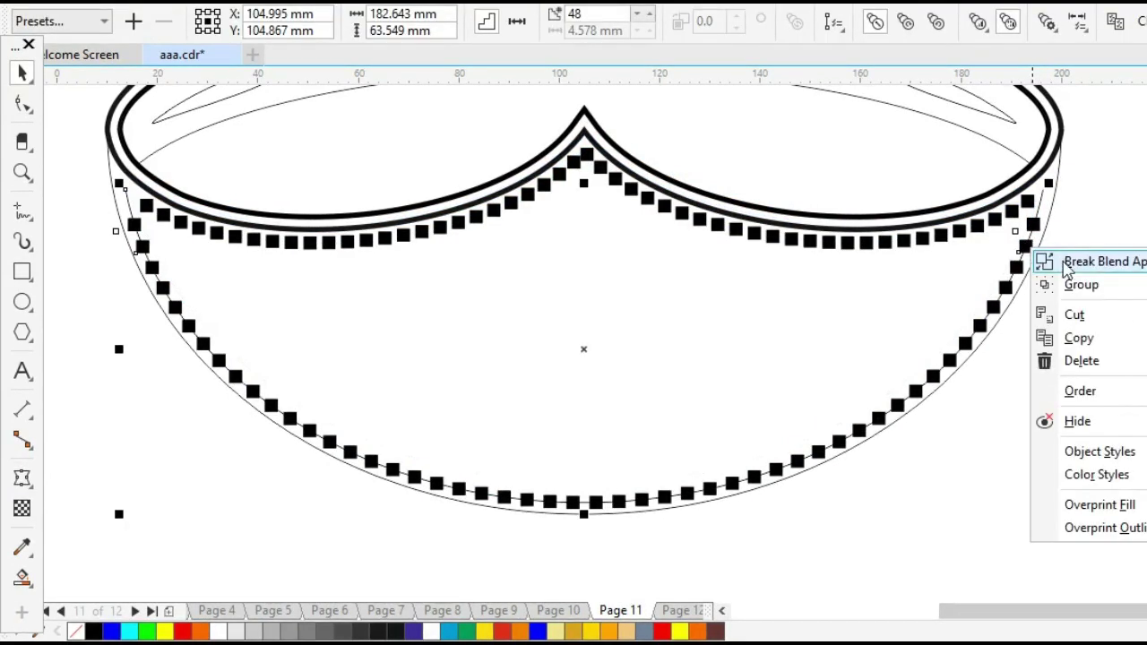
click(1084, 261)
key(Escape)
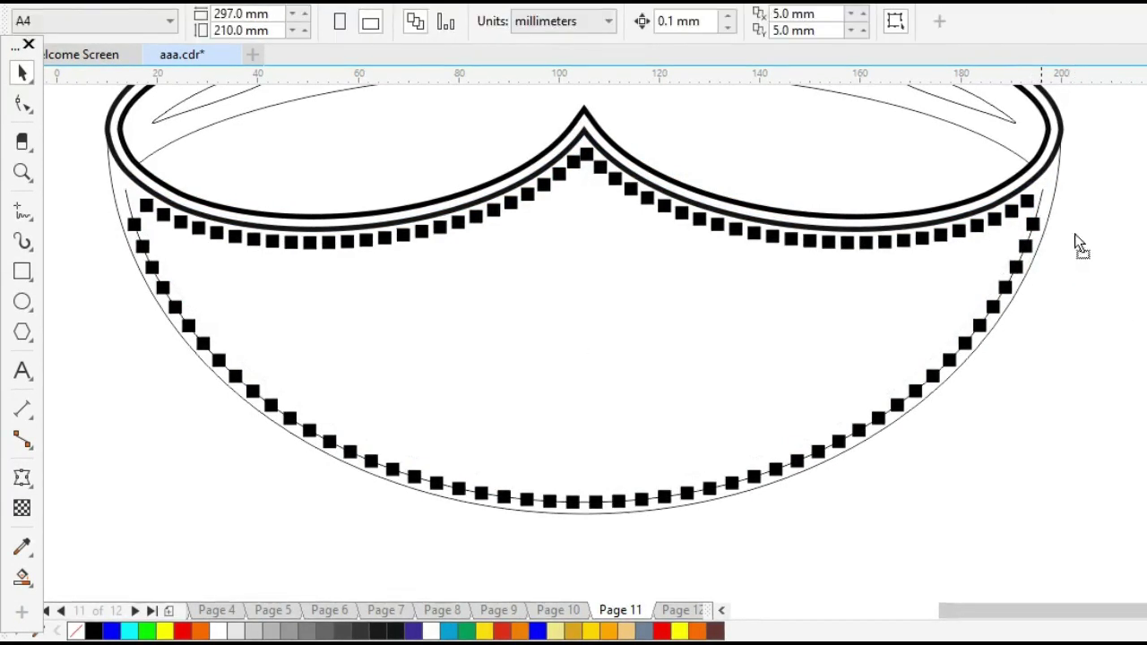
drag(1039, 208, 1090, 292)
key(Delete)
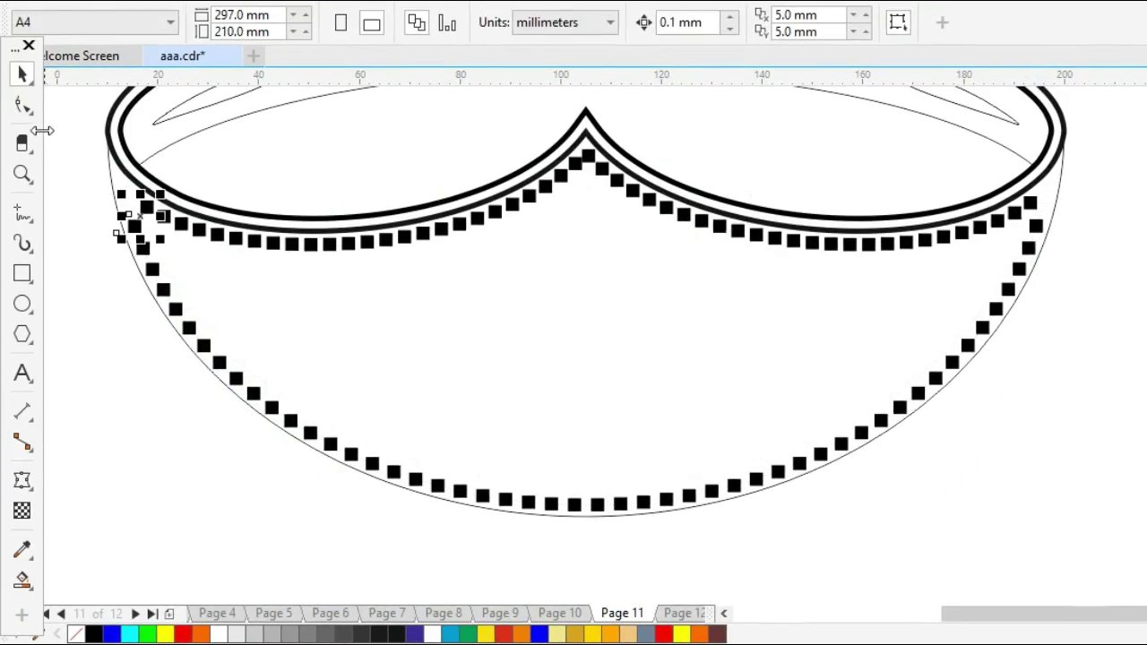
Group the bowl's body outline together with both rows of squares
mouse_move(61, 126)
mouse_down()
mouse_move(205, 197)
mouse_move(855, 442)
mouse_move(1100, 550)
mouse_move(1134, 578)
mouse_up()
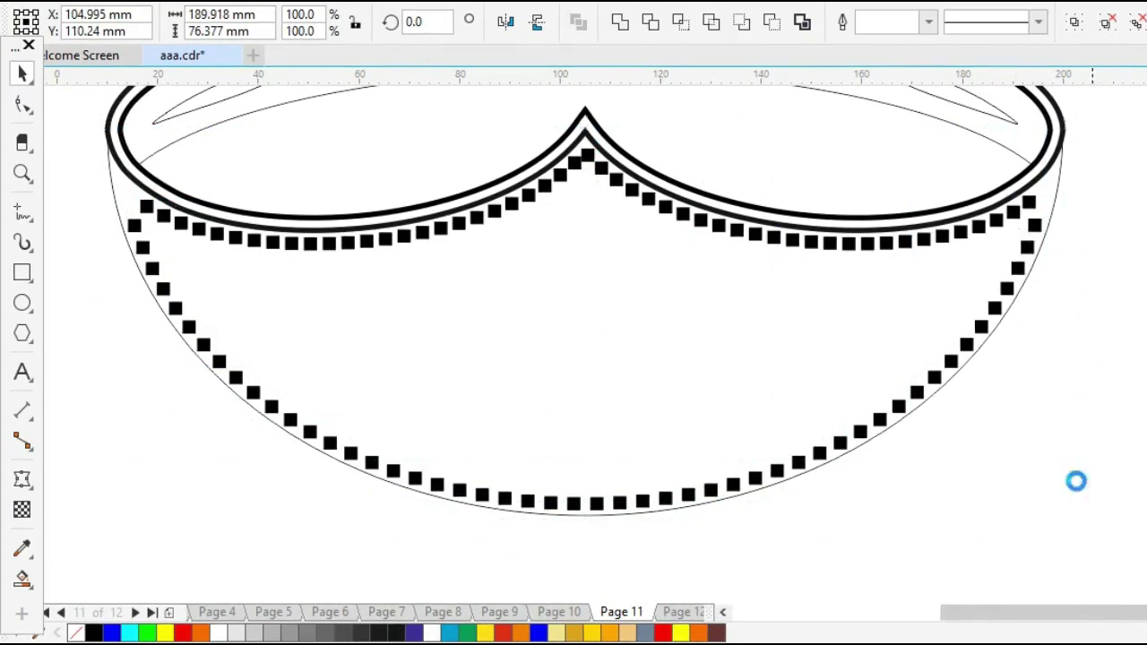
click(599, 398)
drag(592, 432, 605, 486)
key(ctrl+z)
click(1118, 445)
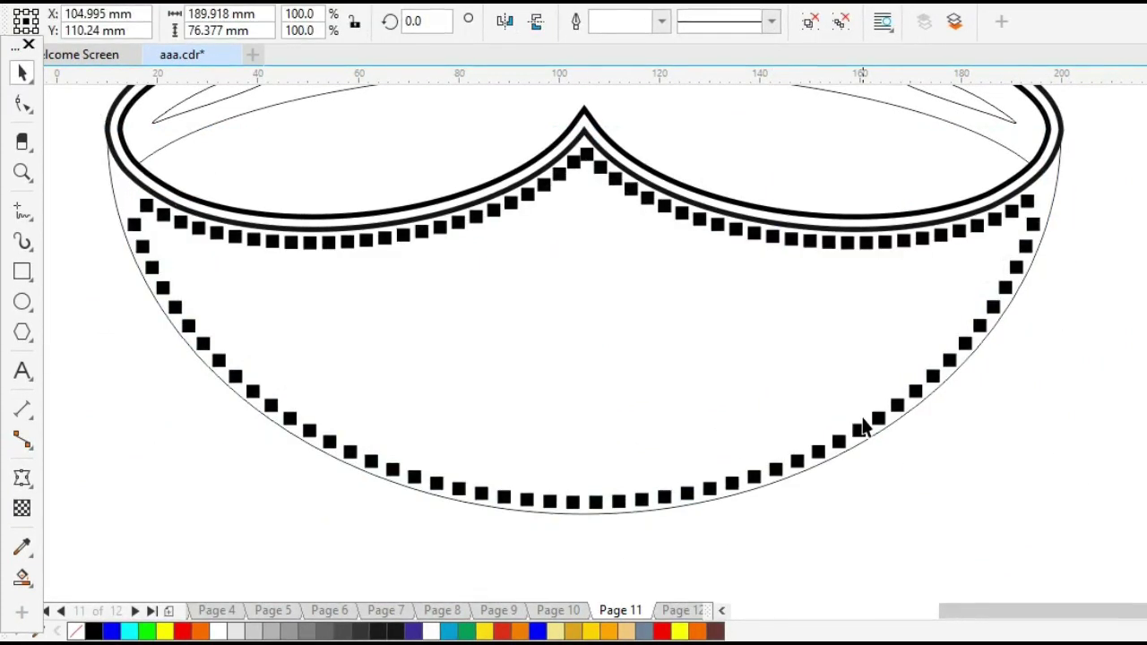
key(z)
shift+click(688, 379)
key(space)
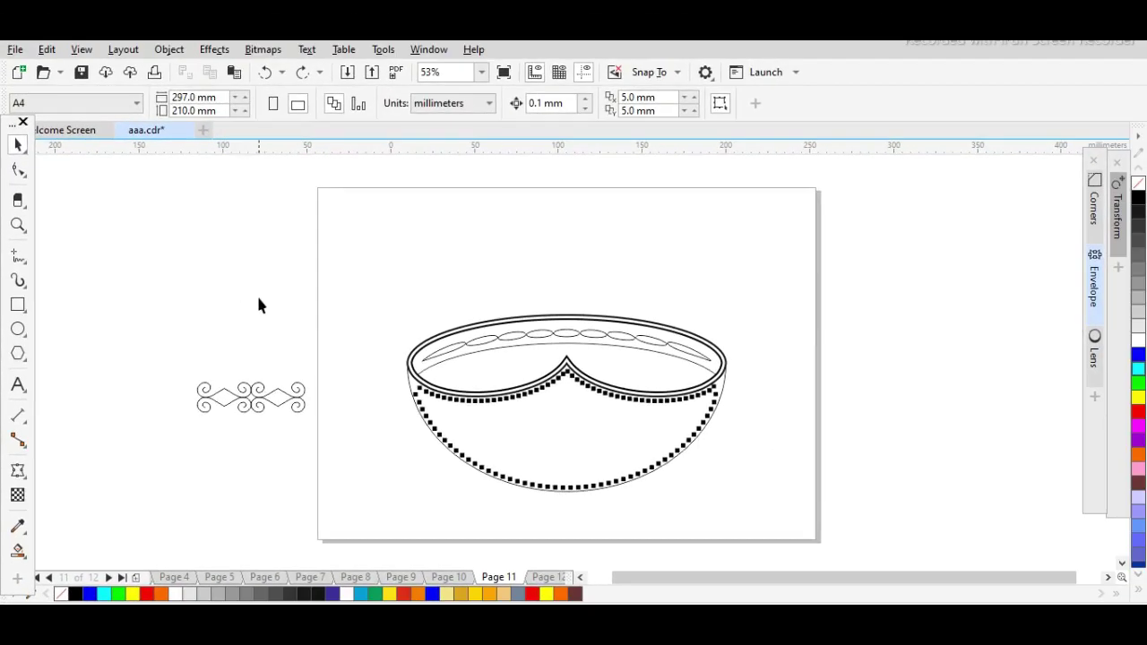
Draw a circle about 197 mm in diameter, flatten it to about 99 mm high and centre it on the page
click(18, 329)
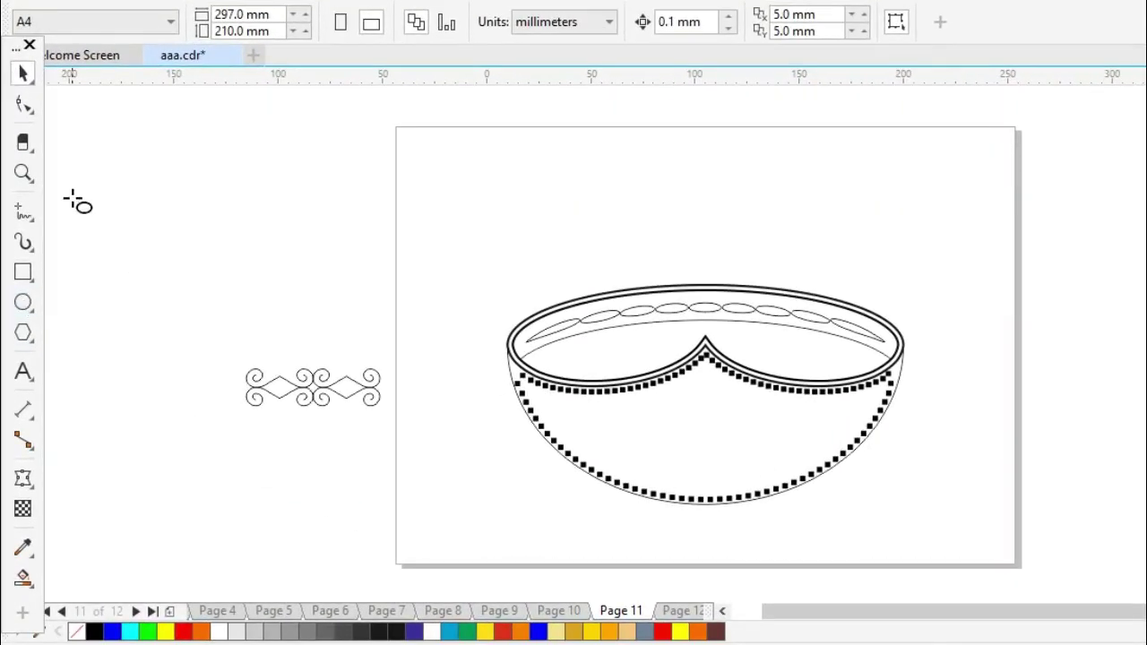
drag(75, 200, 498, 463)
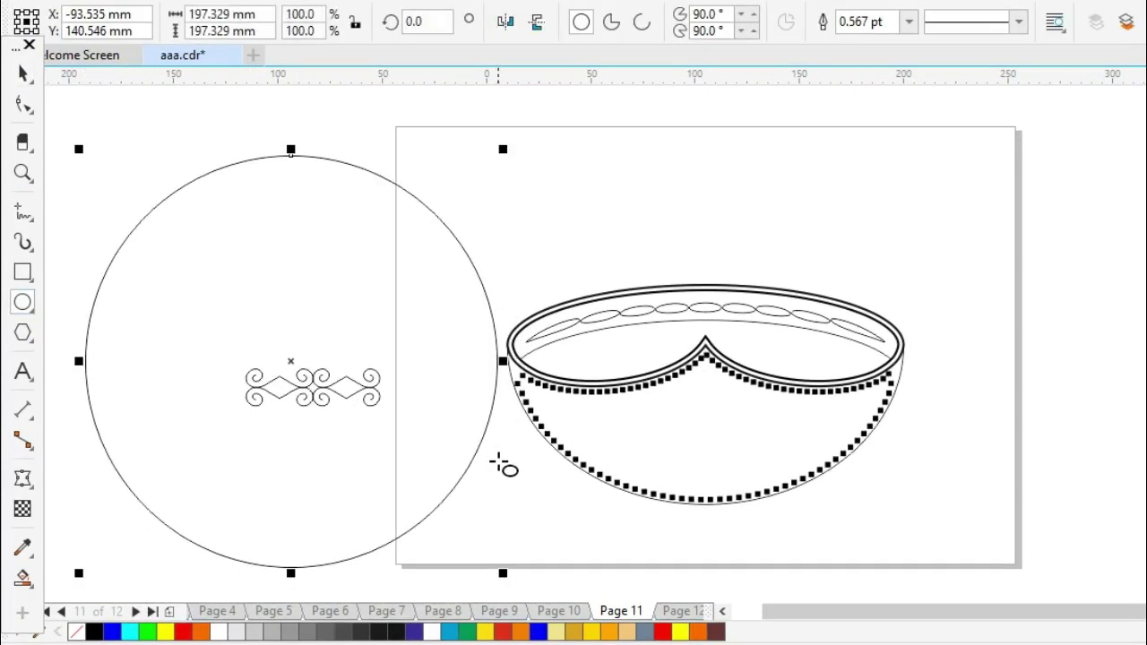
key(space)
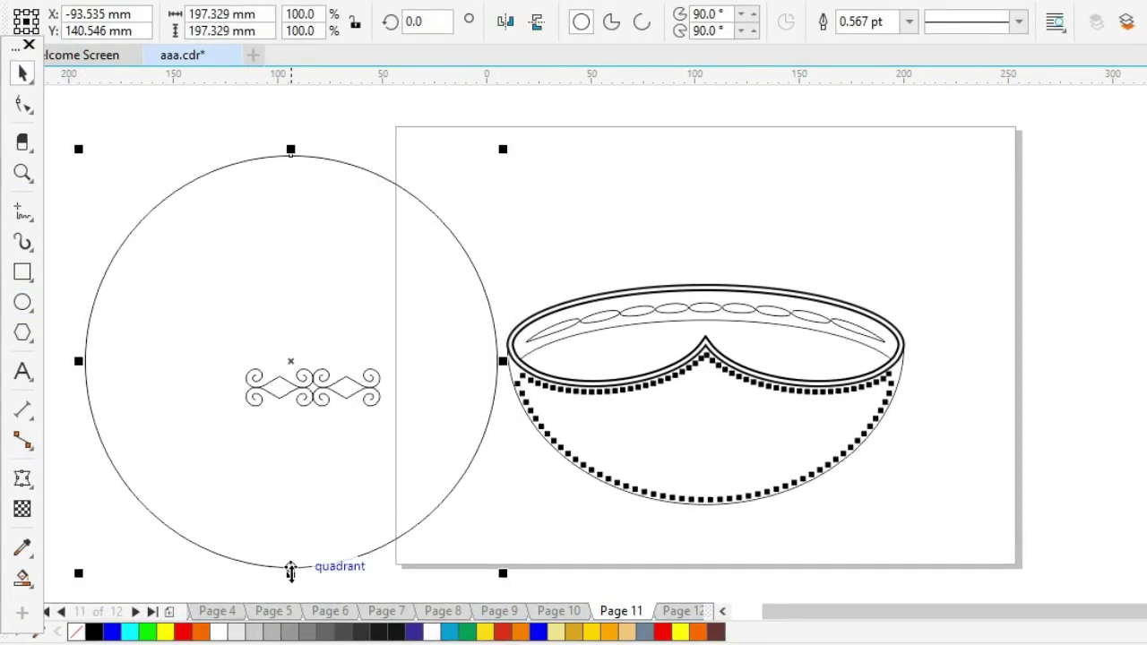
drag(290, 571, 315, 473)
key(p)
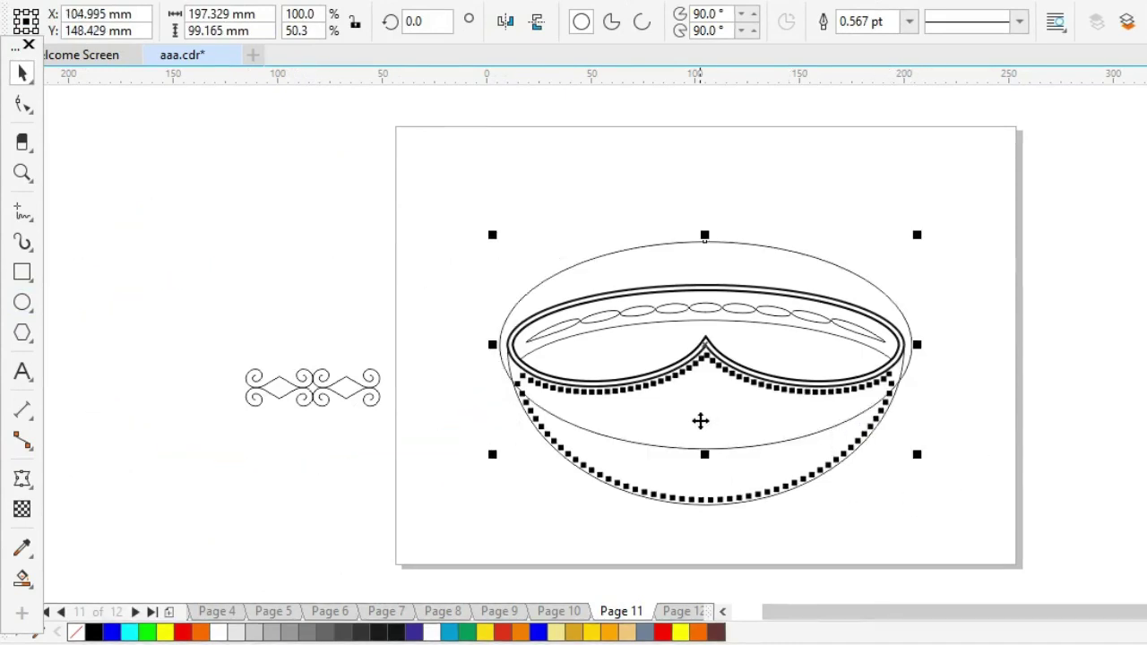
Lower the ellipse on the bowl's body and place a copy above it at about Y 159.4 mm
drag(700, 420, 712, 380)
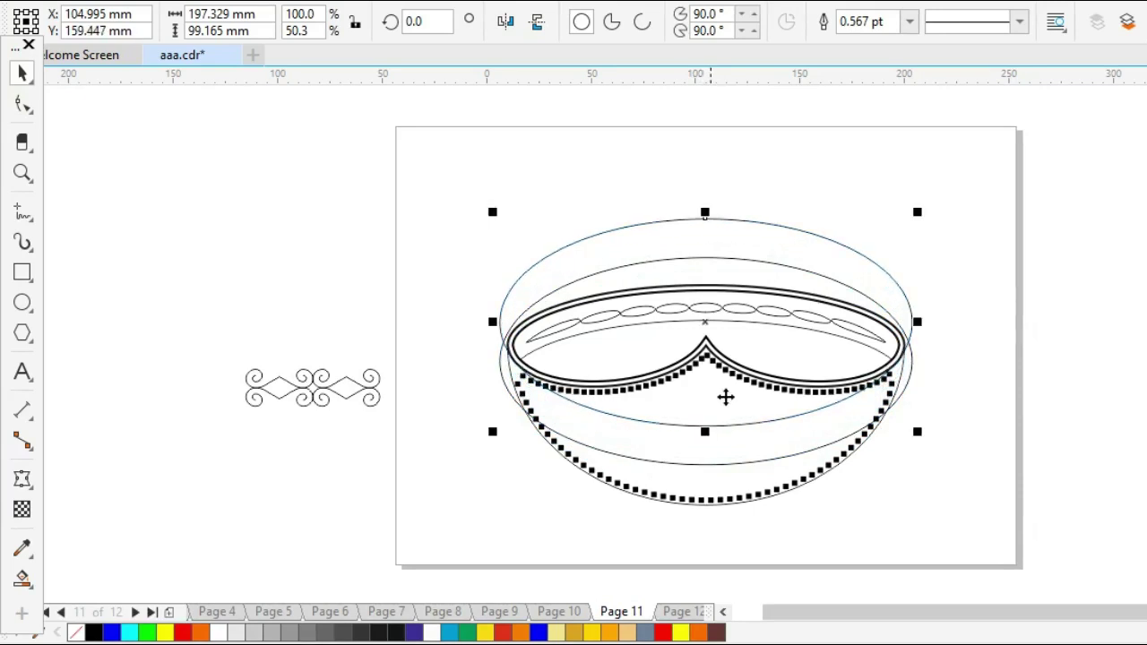
click(404, 340)
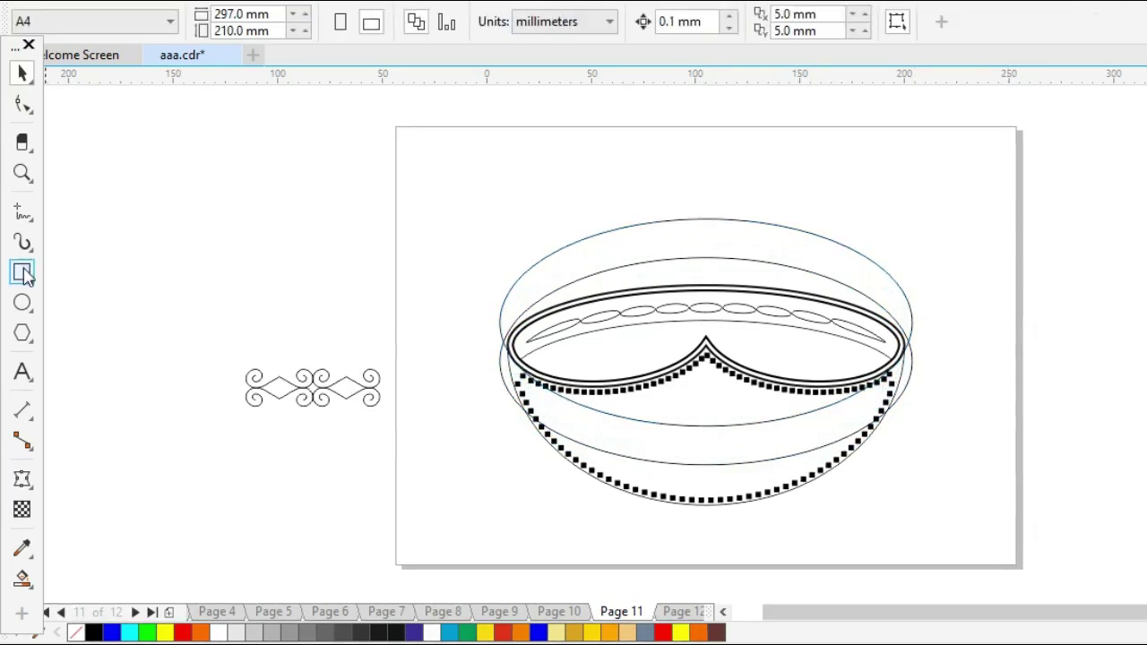
Draw a rectangle about 115 mm wide and 177 mm high, centred on the page across both ellipses
key(F6)
mouse_move(112, 144)
mouse_down()
mouse_move(223, 381)
mouse_move(259, 514)
mouse_up()
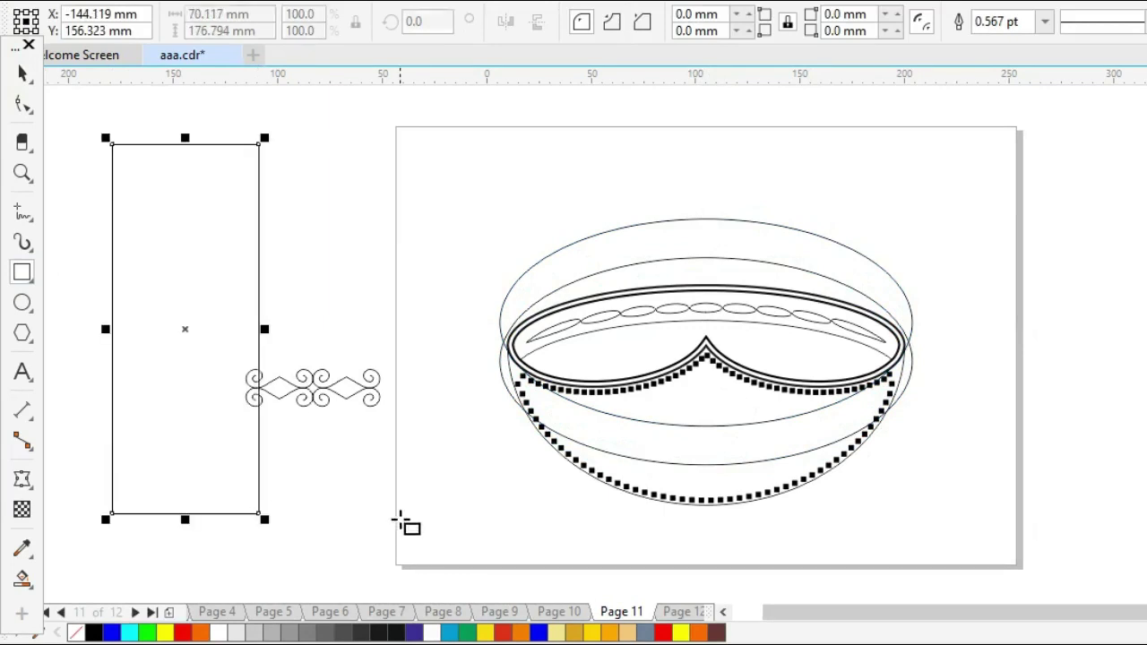
drag(272, 331, 283, 335)
key(p)
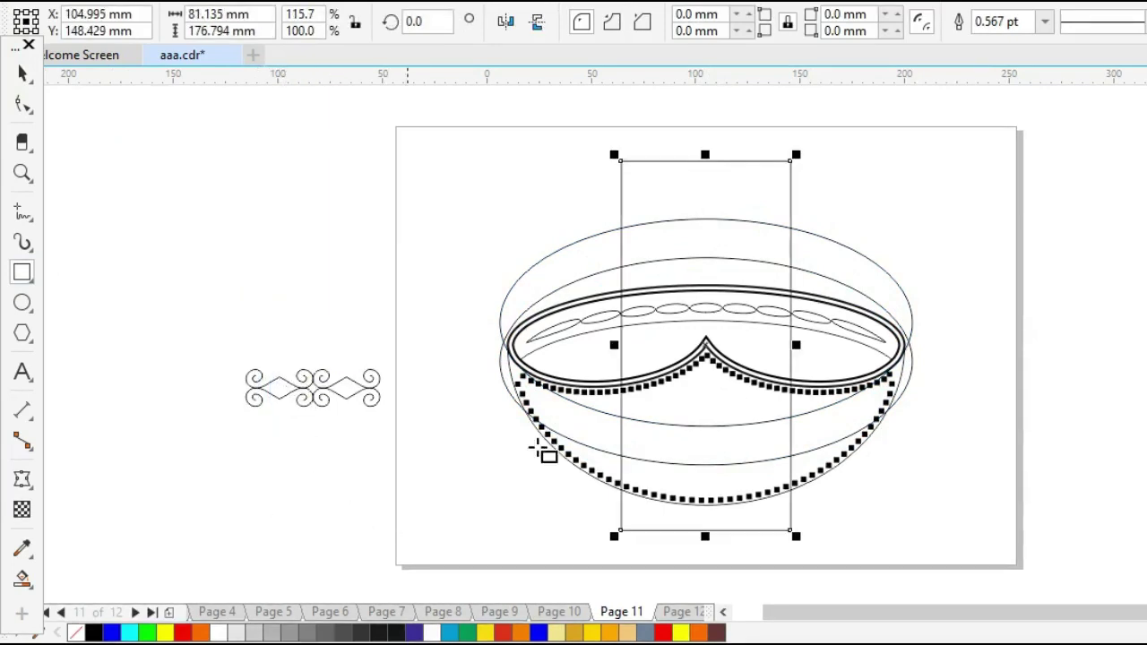
drag(796, 345, 825, 376)
key(space)
click(1045, 389)
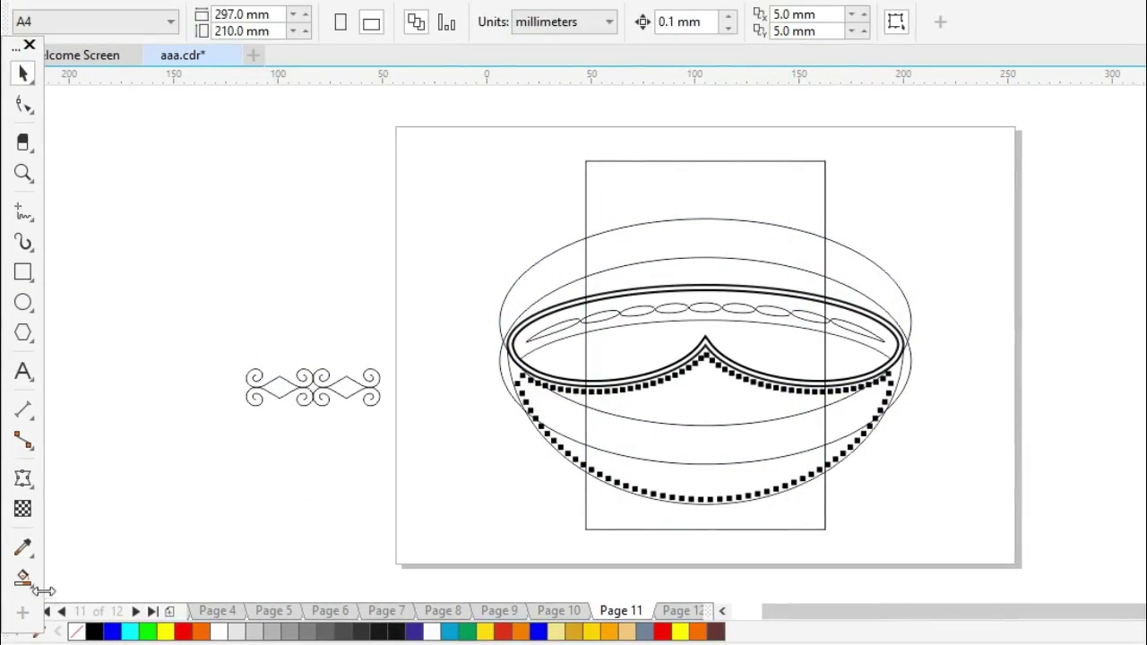
Create a curved band with Smart Fill from the area between the ellipses' lower arcs inside the rectangle
key(space)
click(717, 443)
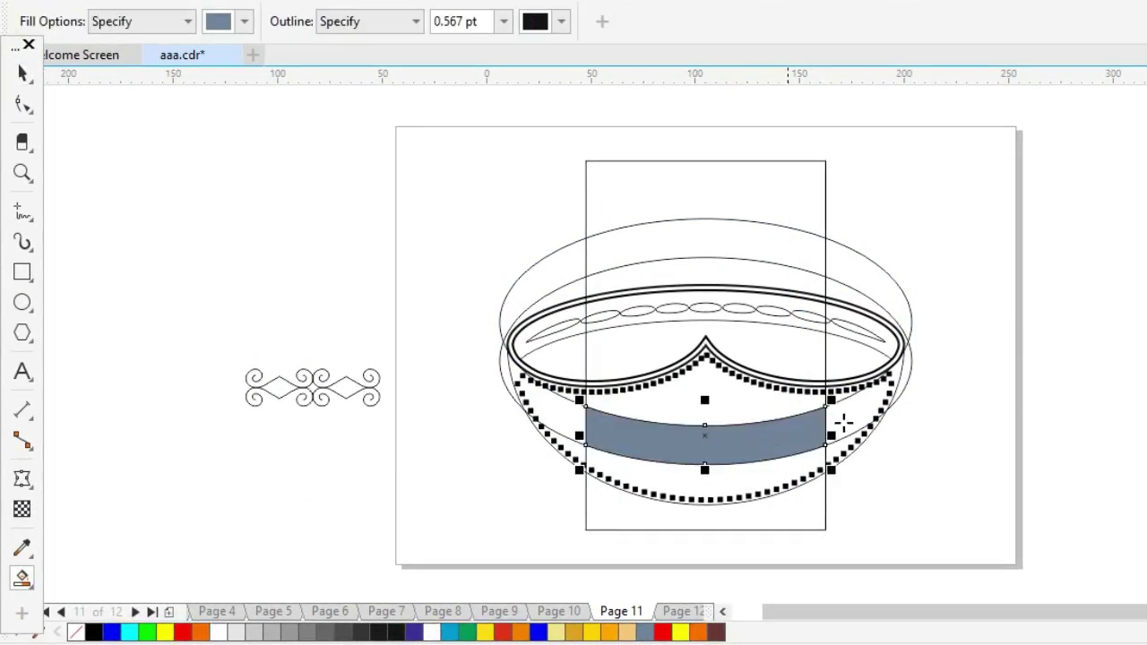
key(space)
Delete the rectangle and both helper ellipses, and remove the curved band's fill
click(965, 389)
click(779, 219)
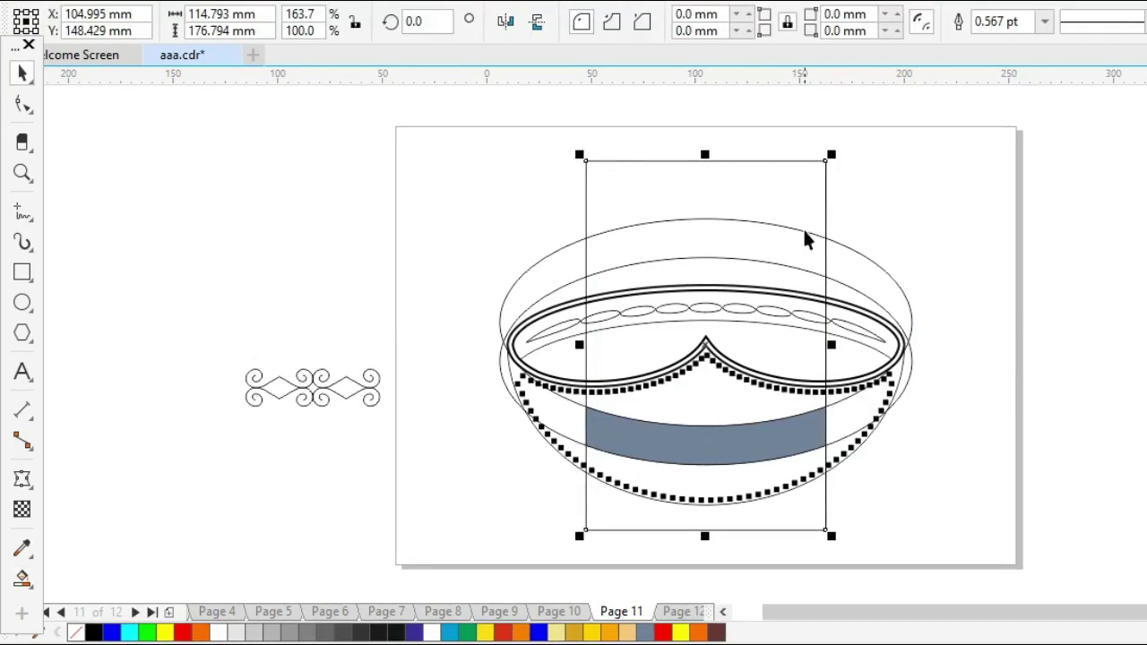
key(Delete)
click(771, 261)
key(Delete)
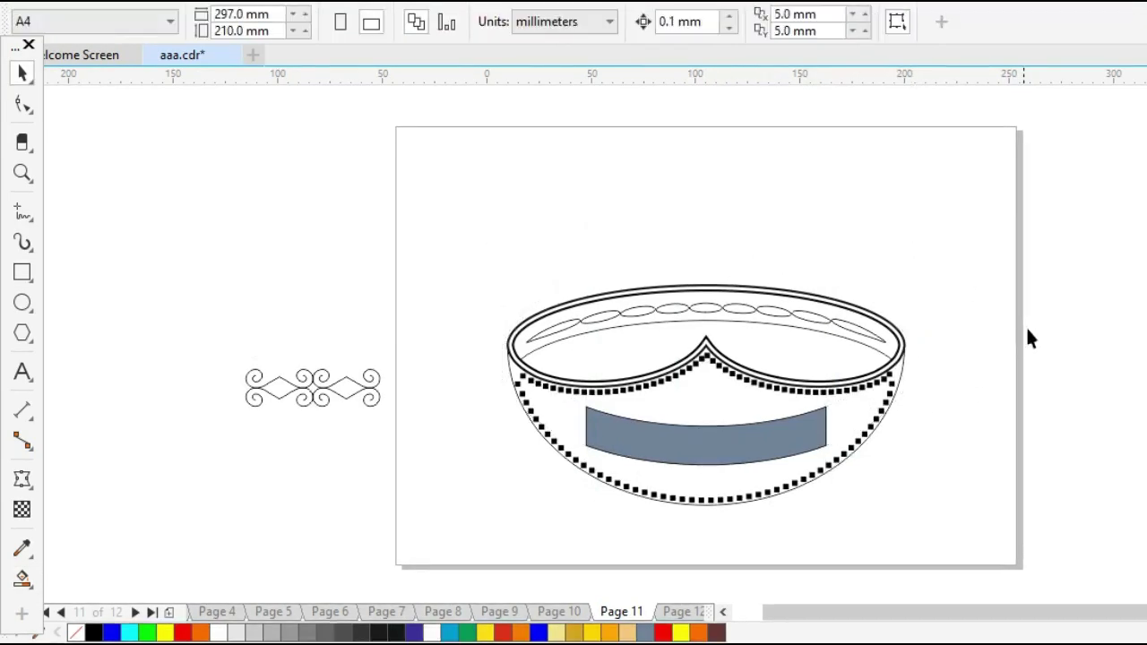
click(749, 443)
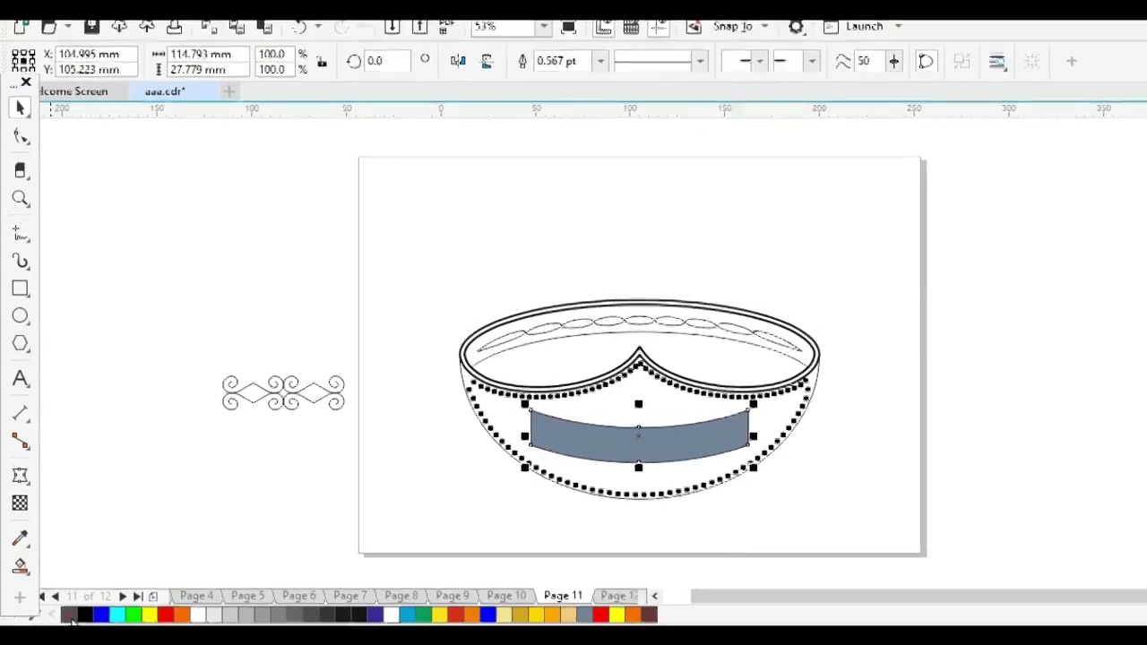
click(76, 633)
Move the scroll ornament onto the page, just below the bowl's lower left side
click(166, 341)
drag(166, 341, 402, 482)
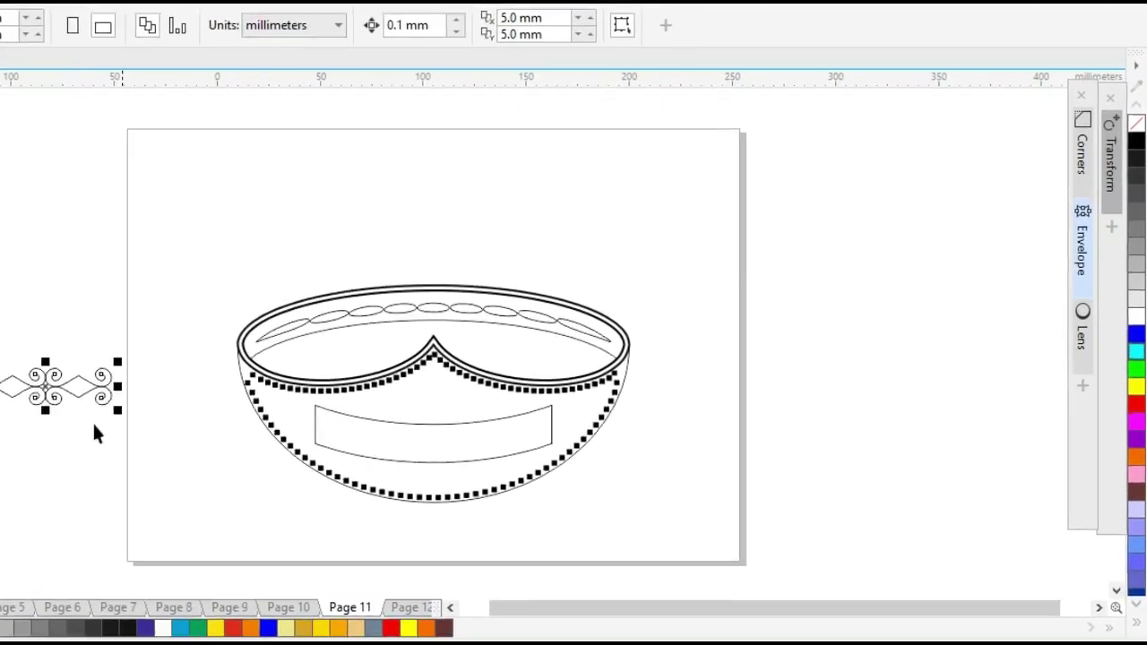
drag(205, 488, 305, 529)
click(627, 535)
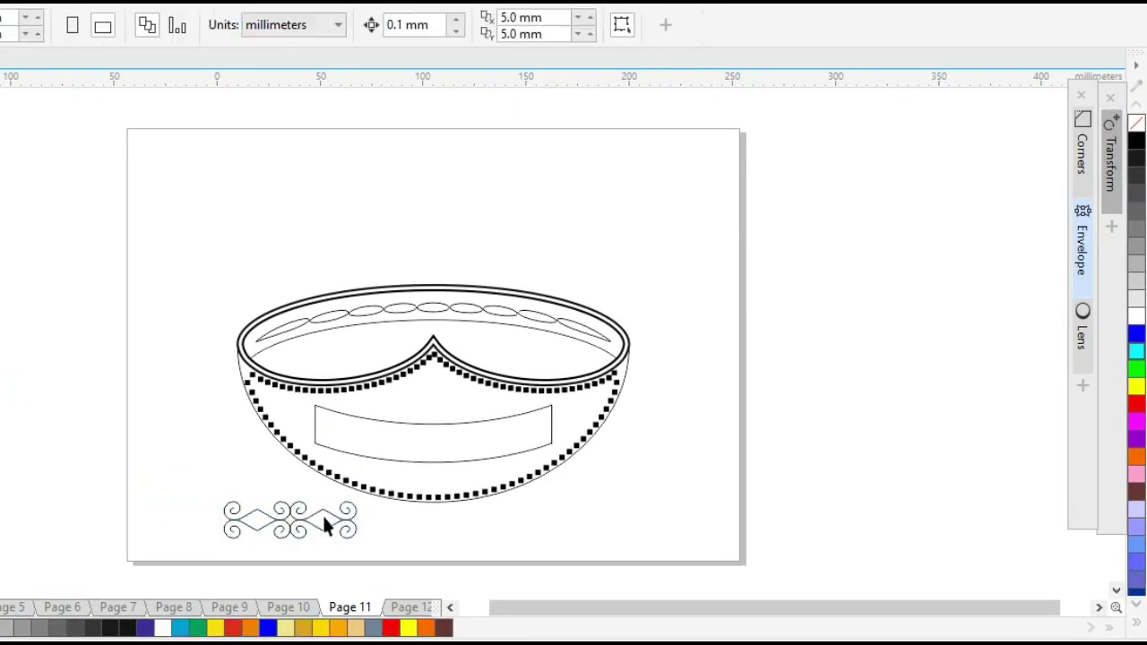
drag(439, 556, 434, 552)
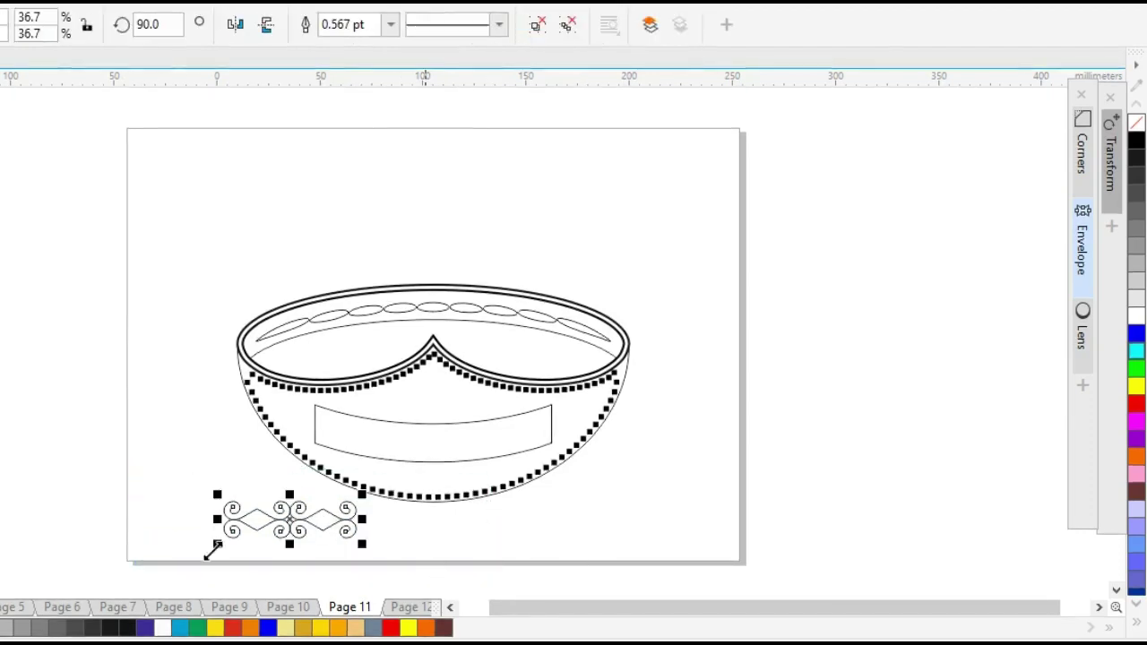
Warp the scroll ornament with an envelope created from the curved band's shape
click(1081, 258)
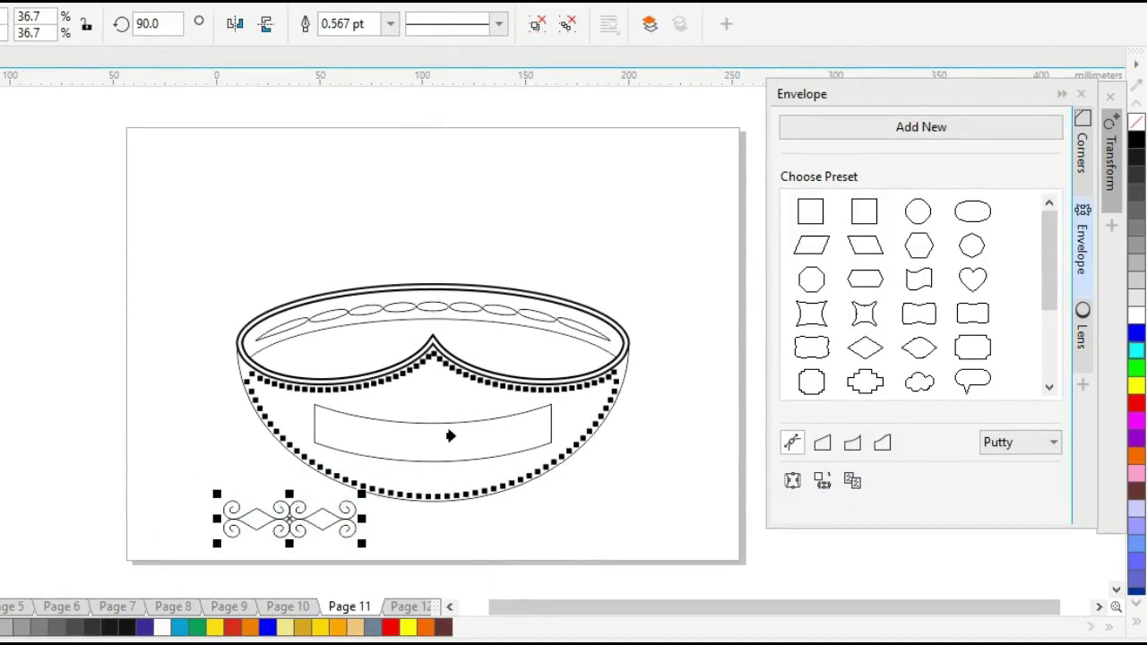
click(453, 436)
key(space)
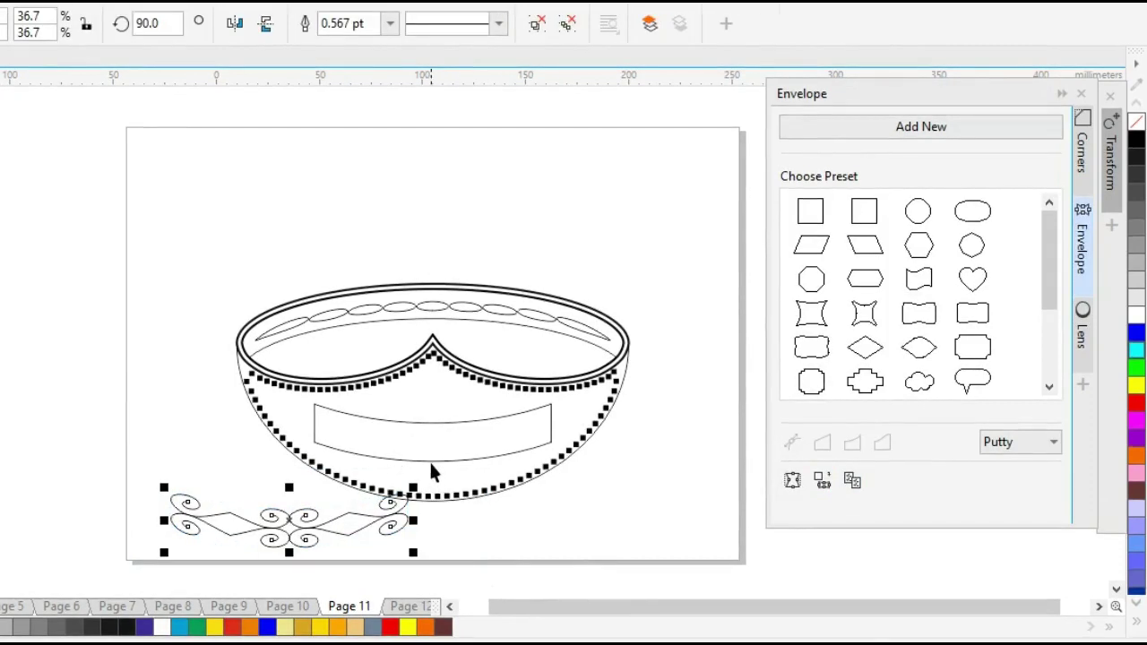
Centre the warped ornament on the curved band horizontally and vertically, and delete the band's outline
shift+click(431, 459)
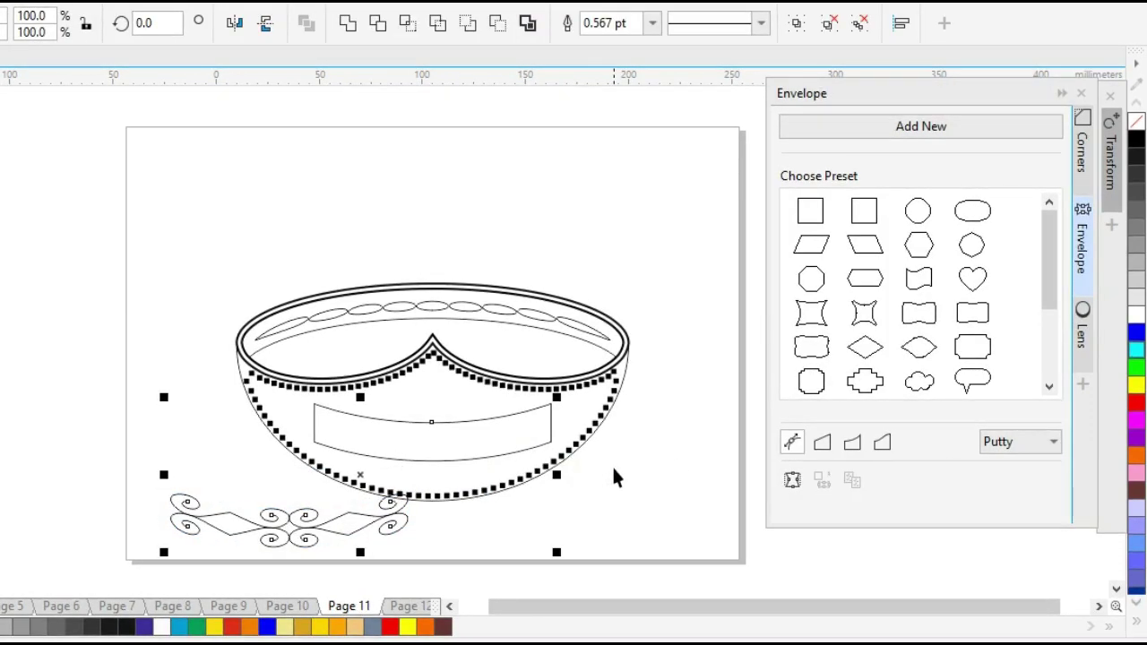
key(c)
key(e)
click(525, 499)
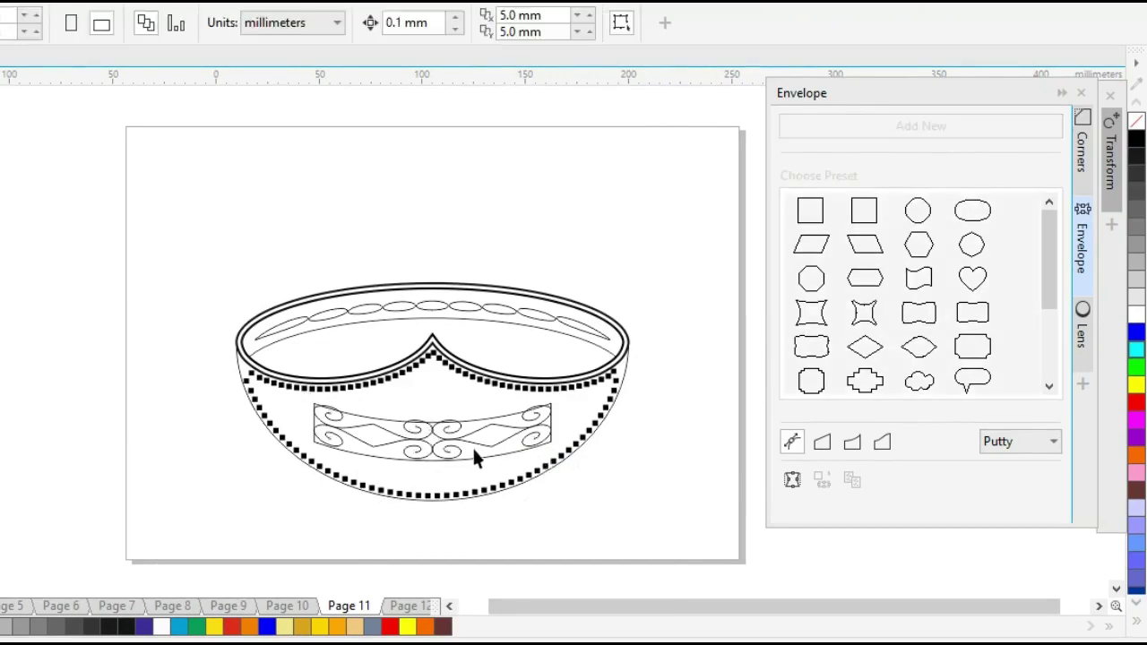
drag(471, 458, 486, 491)
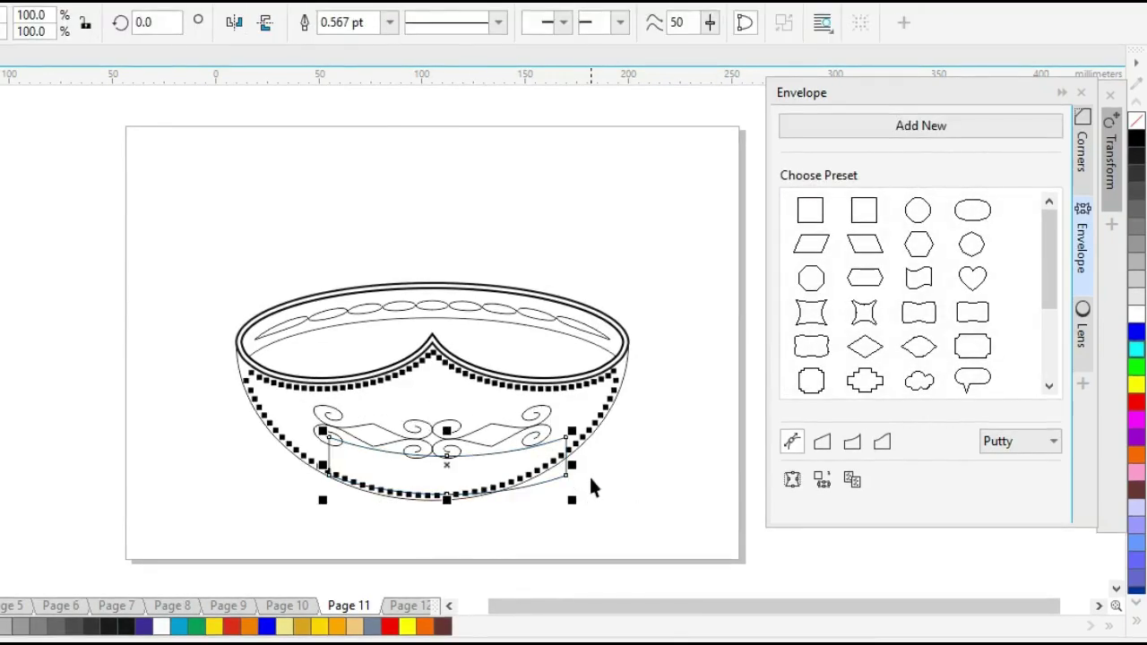
key(Delete)
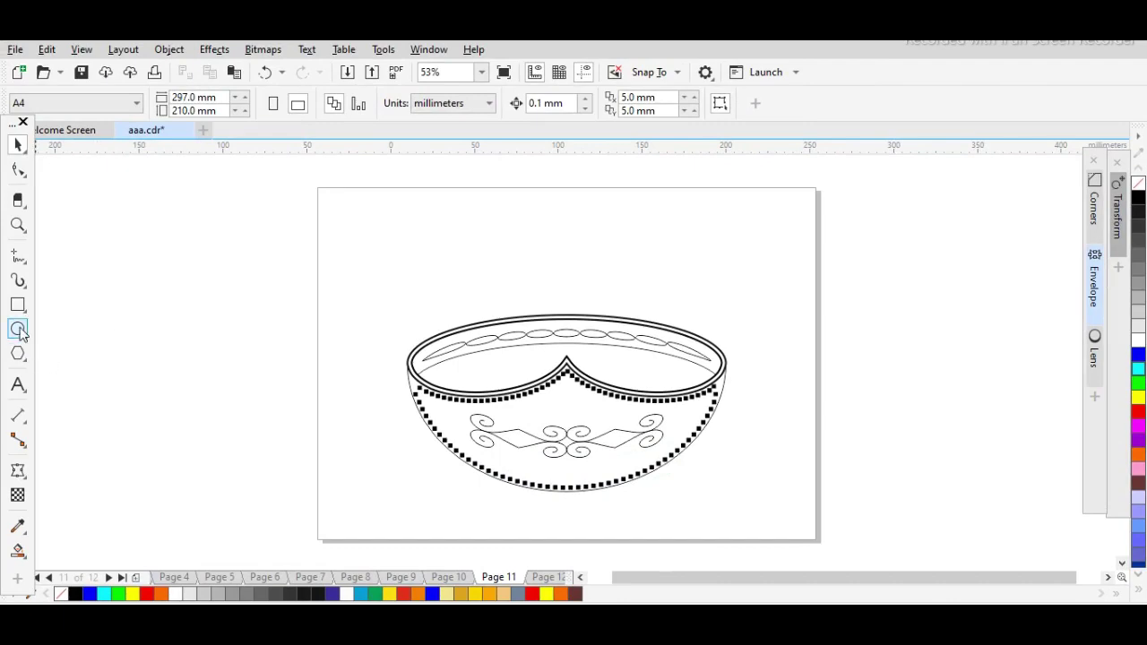
Draw a circle about 151 mm in diameter left of the bowl, with a vertical line from its top to bottom quadrant
click(19, 330)
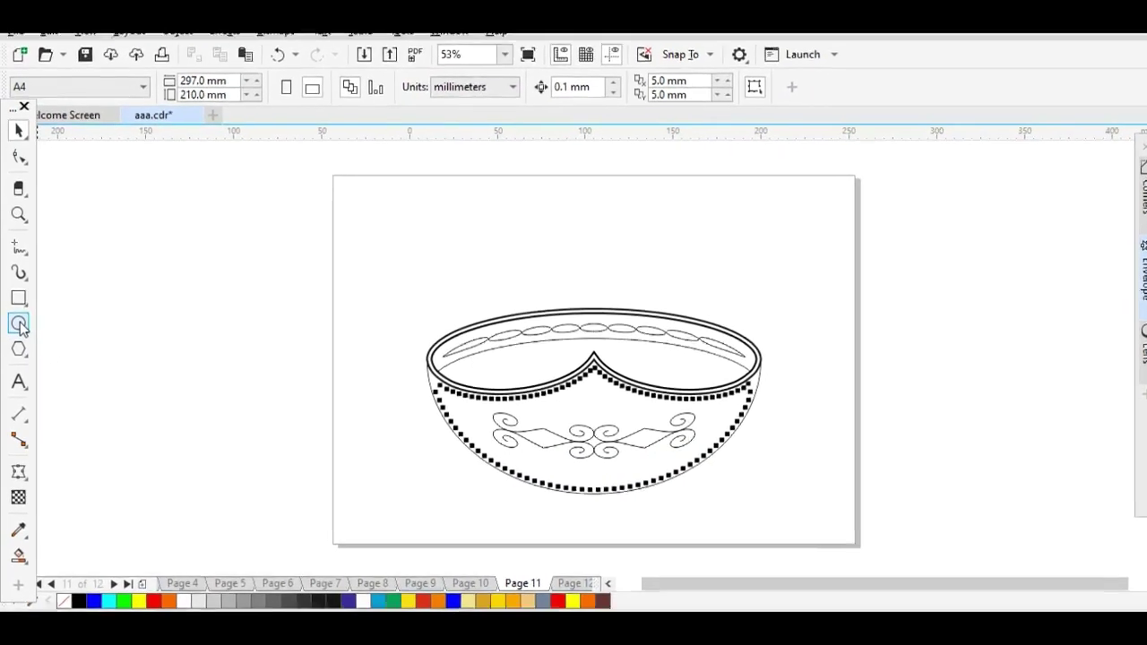
drag(120, 220, 335, 474)
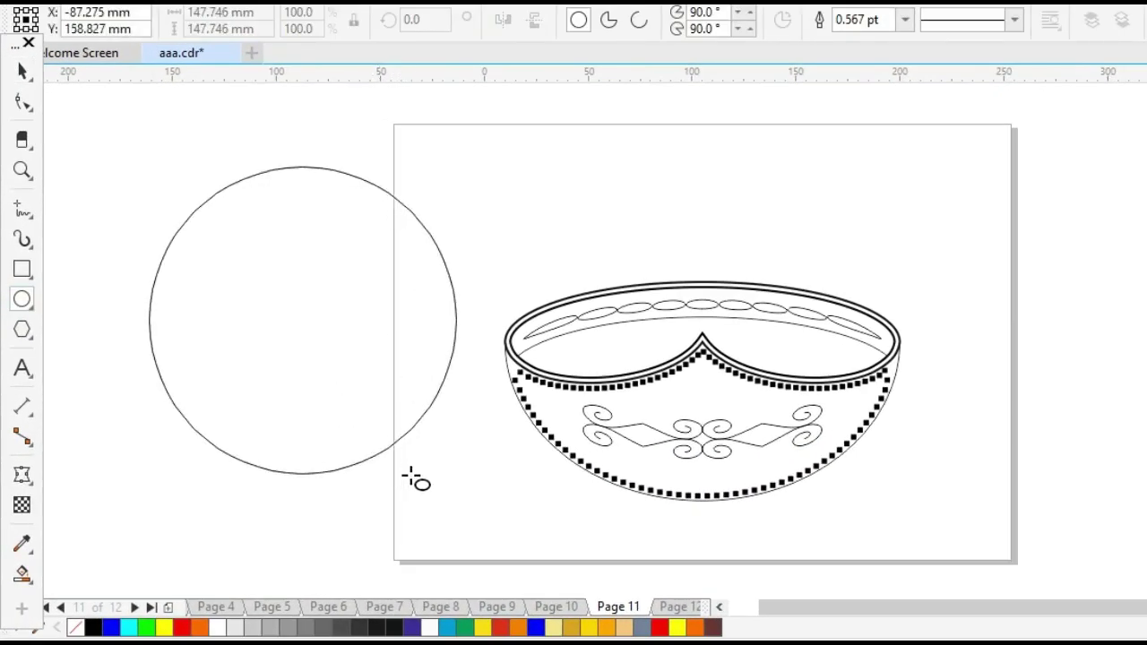
drag(415, 479, 465, 484)
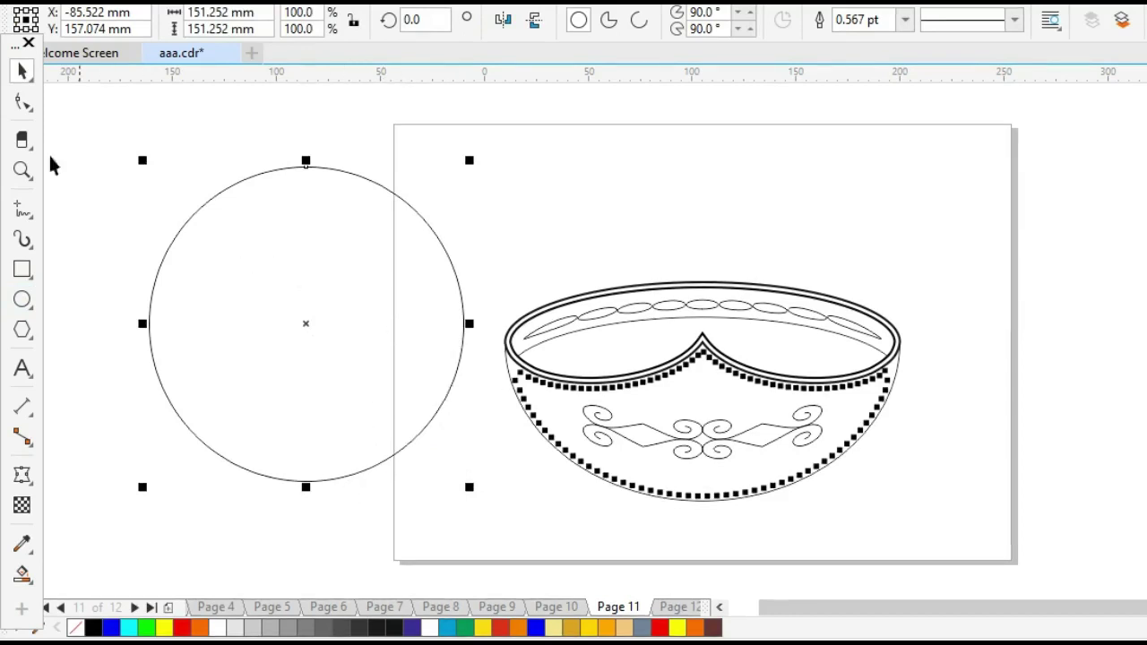
click(23, 210)
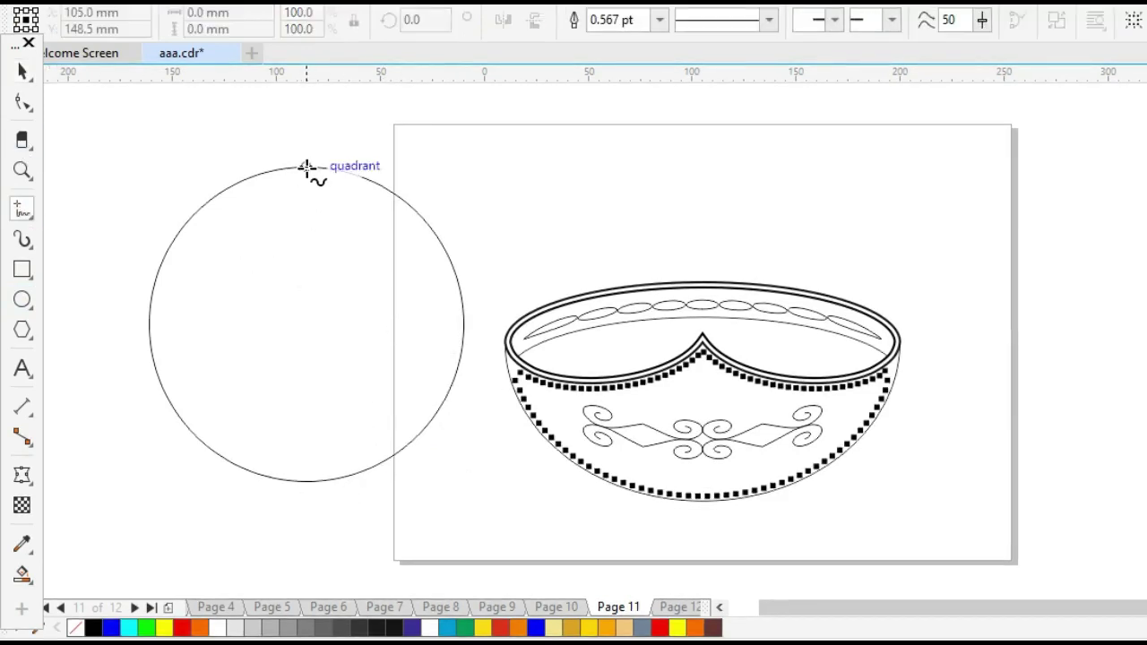
drag(306, 167, 307, 481)
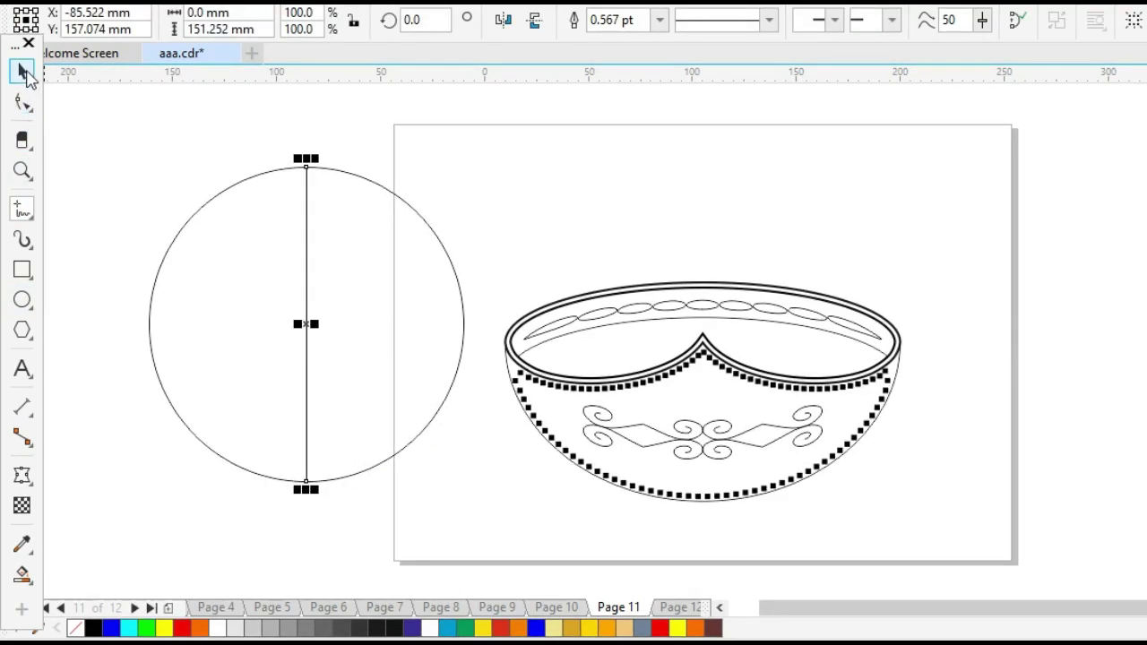
Convert the vertical line inside the circle to a curve and bend its lower half outward to the left
click(21, 104)
click(307, 481)
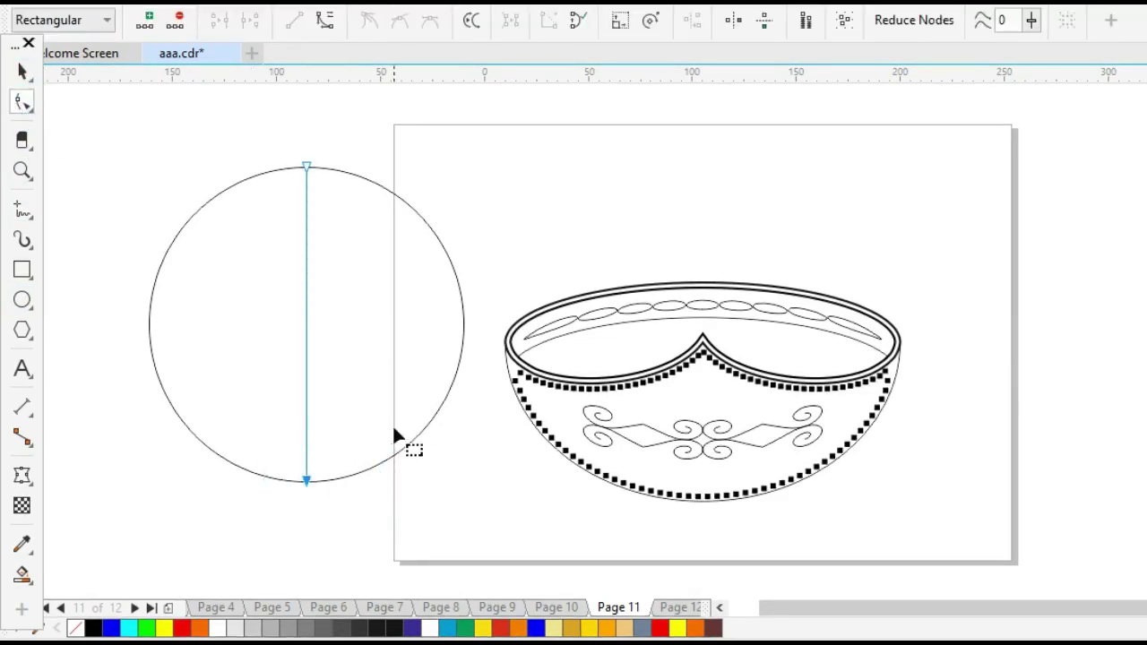
click(325, 24)
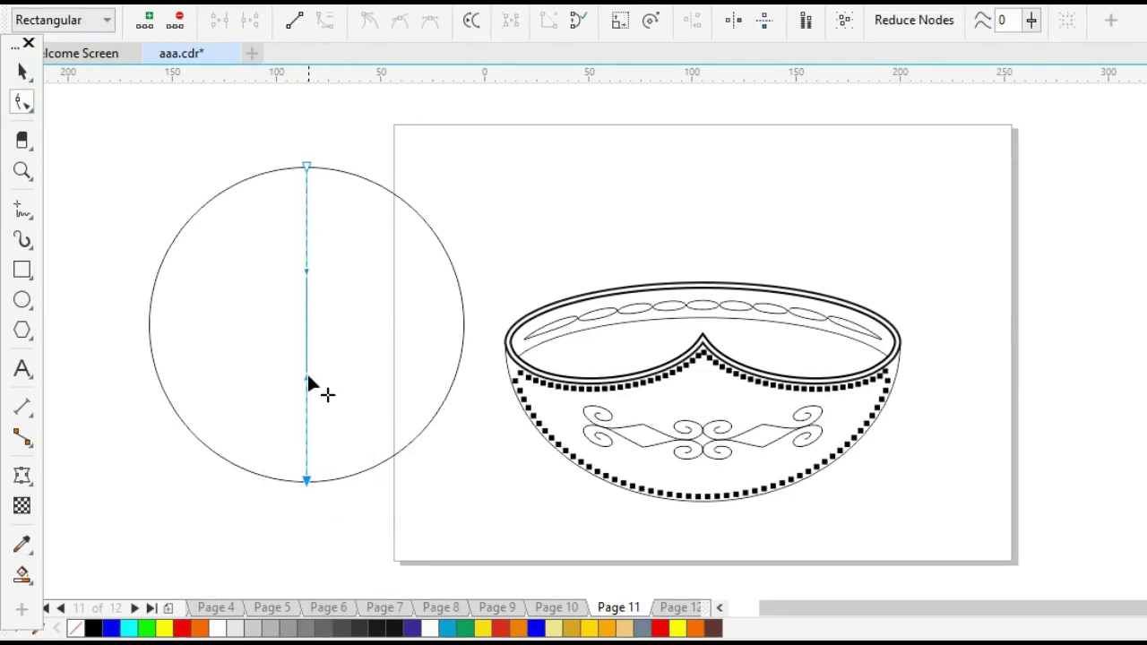
drag(297, 383, 168, 411)
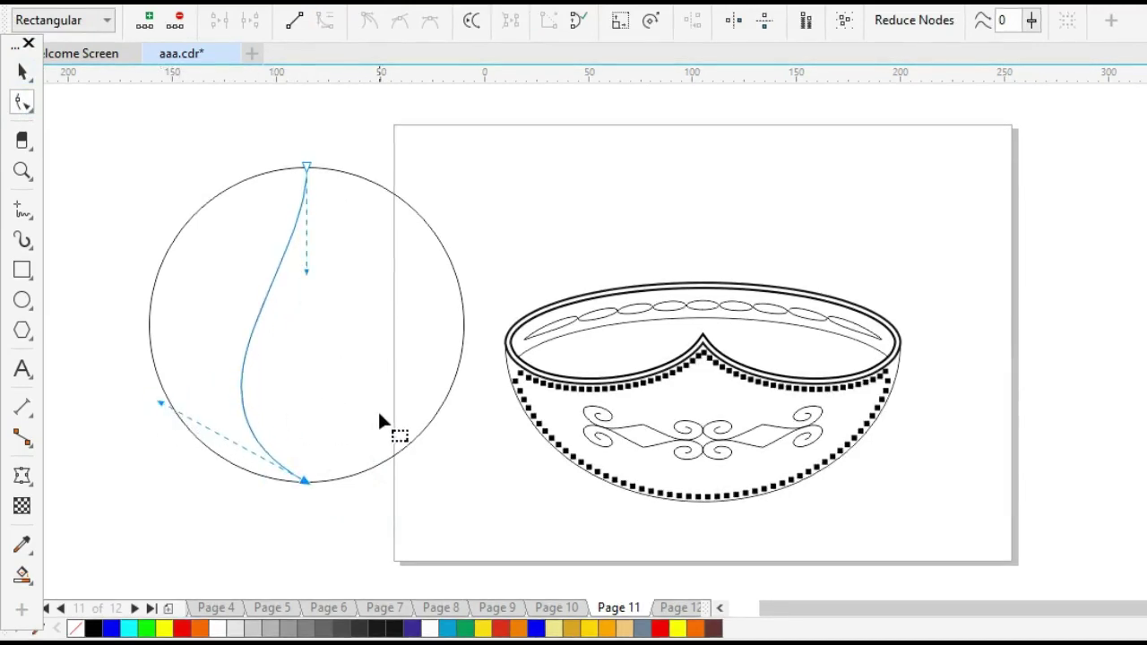
Mirror a copy of the bent curve to the right and create a closed flame shape from the area enclosed between both curves
key(space)
drag(232, 323, 358, 352)
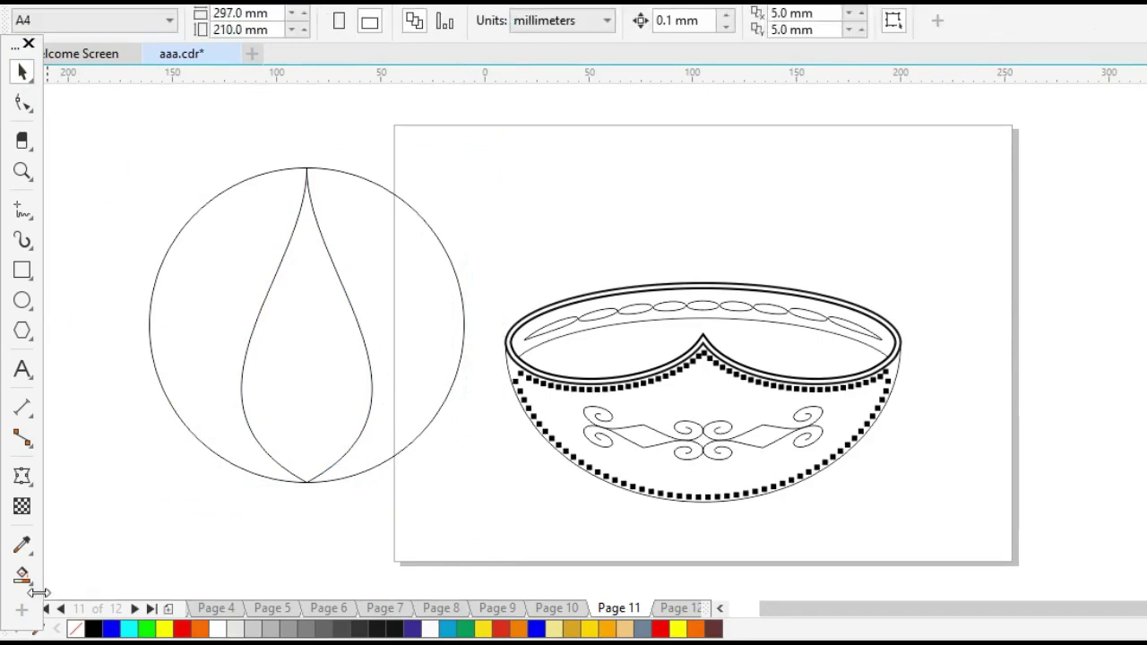
click(322, 402)
key(space)
Delete the circle around the flame shape and remove the flame's fill
click(415, 392)
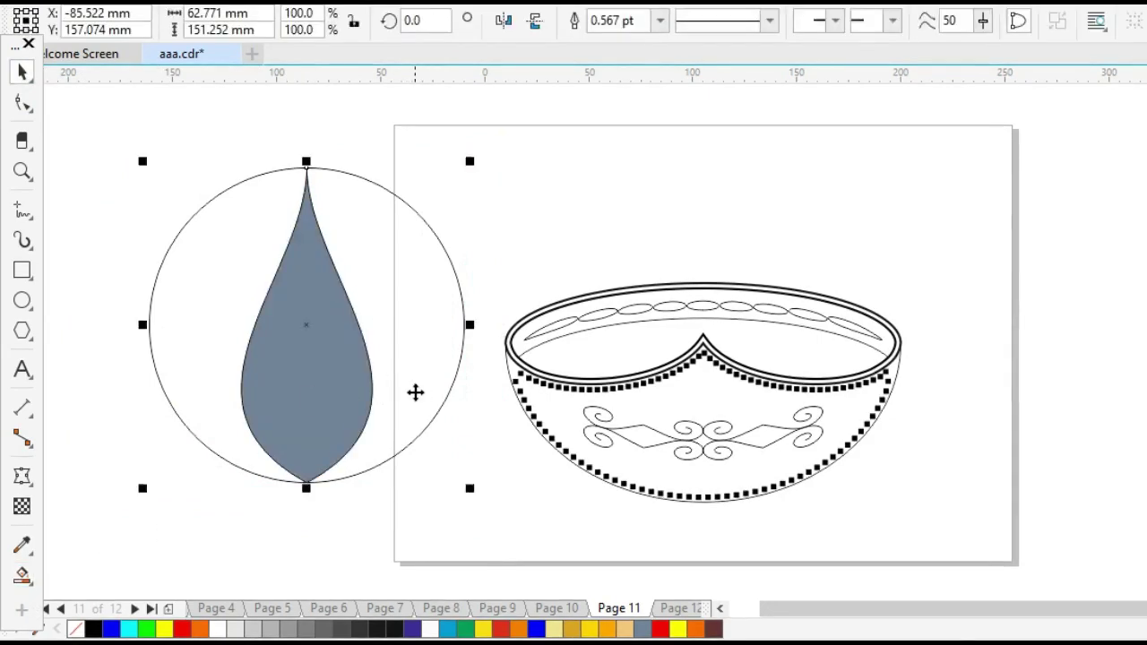
key(Delete)
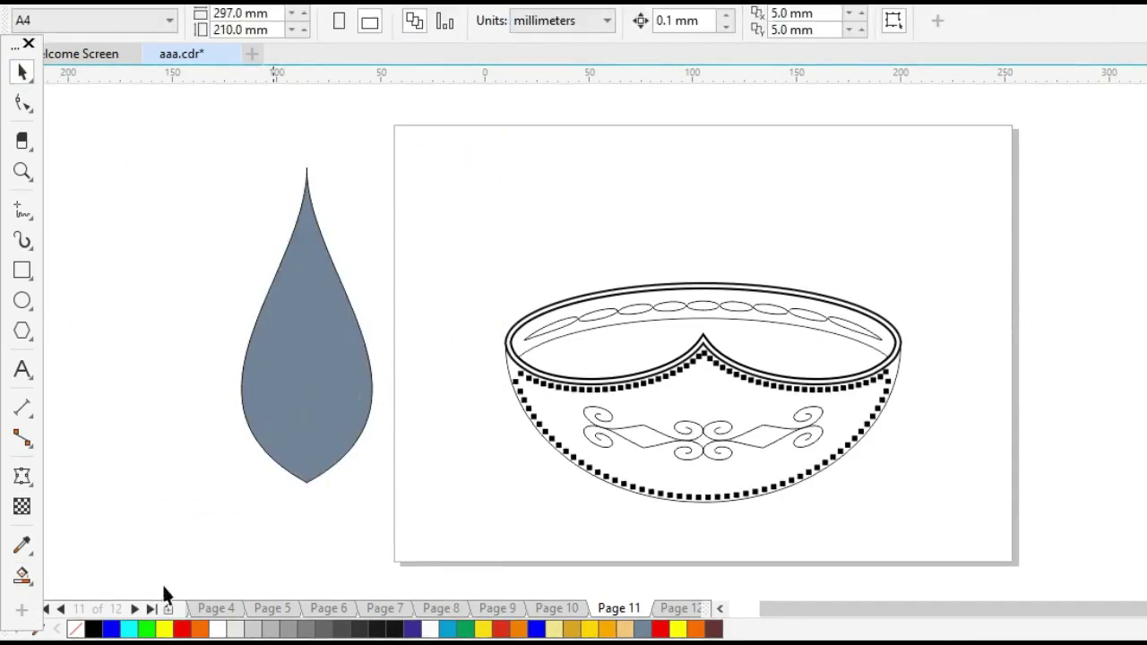
click(295, 435)
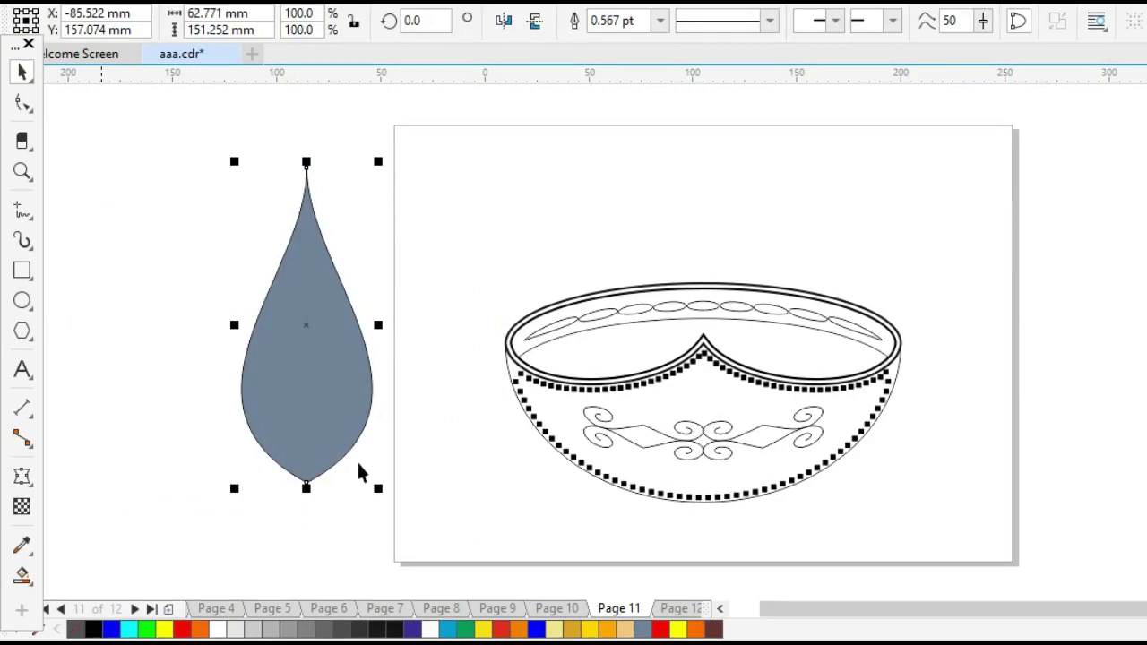
key(Delete)
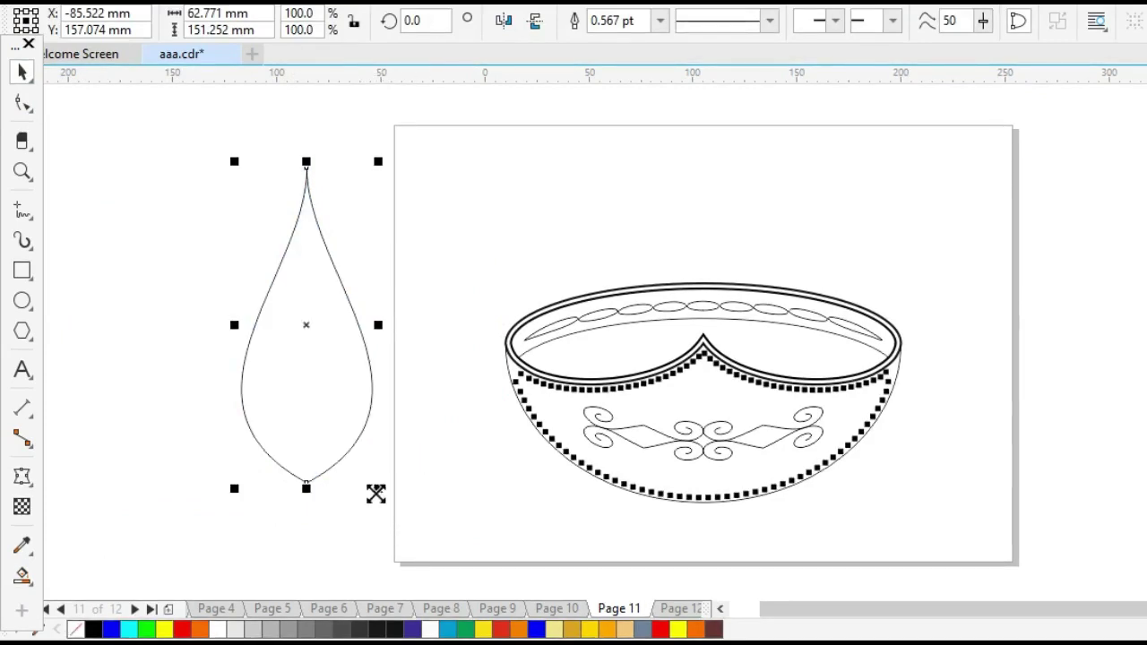
Scale the flame shape down to about 82% from its centre and set its outline width to 3.0 pt
drag(379, 489, 374, 461)
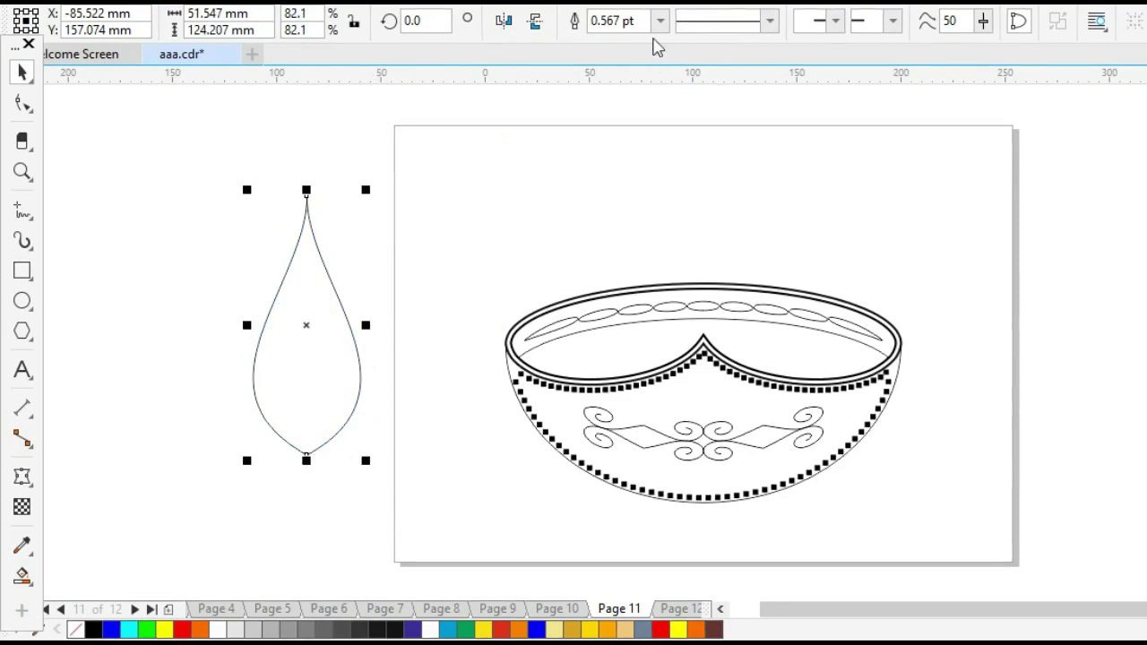
click(661, 21)
click(628, 151)
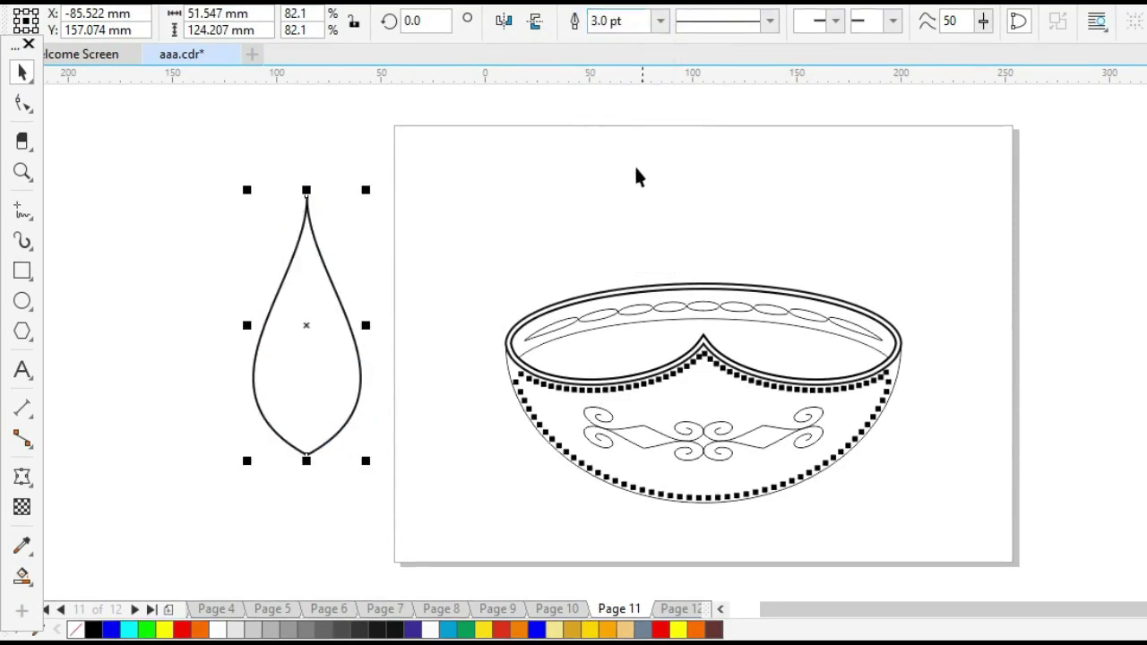
Place the flame's bottom tip on the central peak of the bowl's rim and enlarge it to about 53 × 129 mm
drag(308, 455, 702, 341)
click(1020, 324)
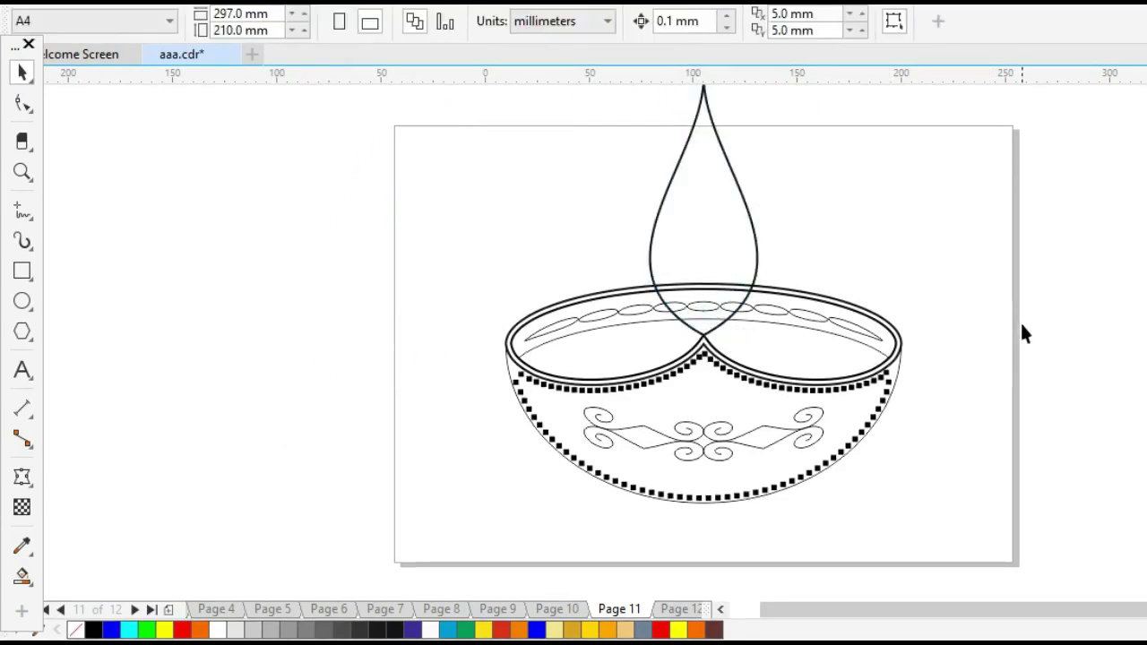
key(z)
right_click(961, 387)
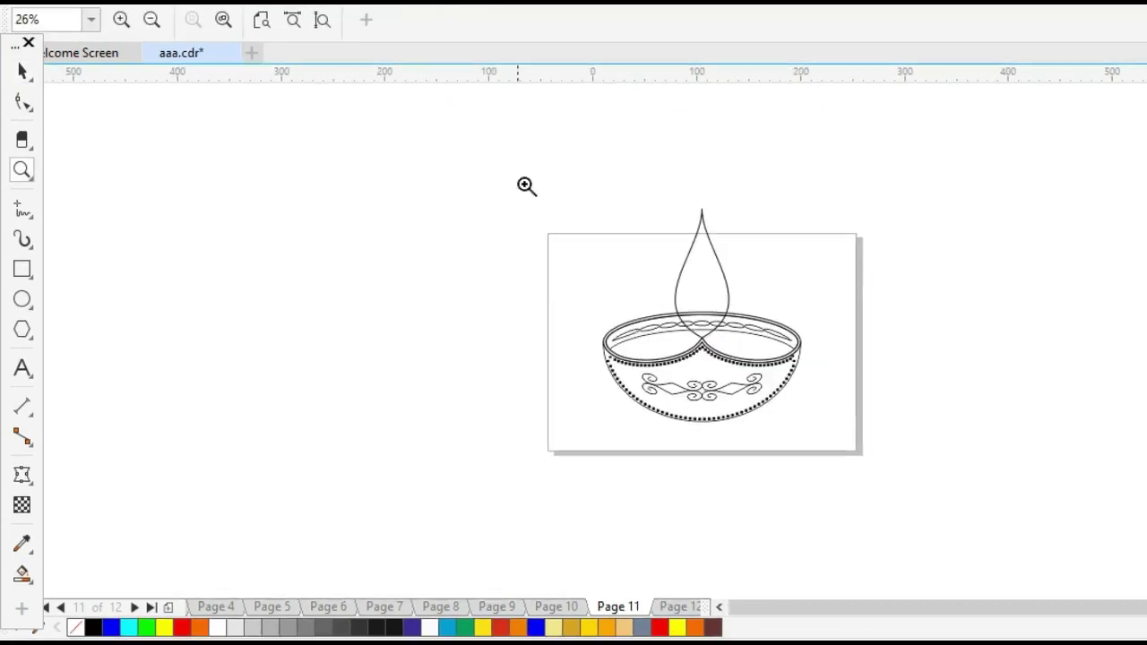
drag(518, 176, 943, 482)
key(space)
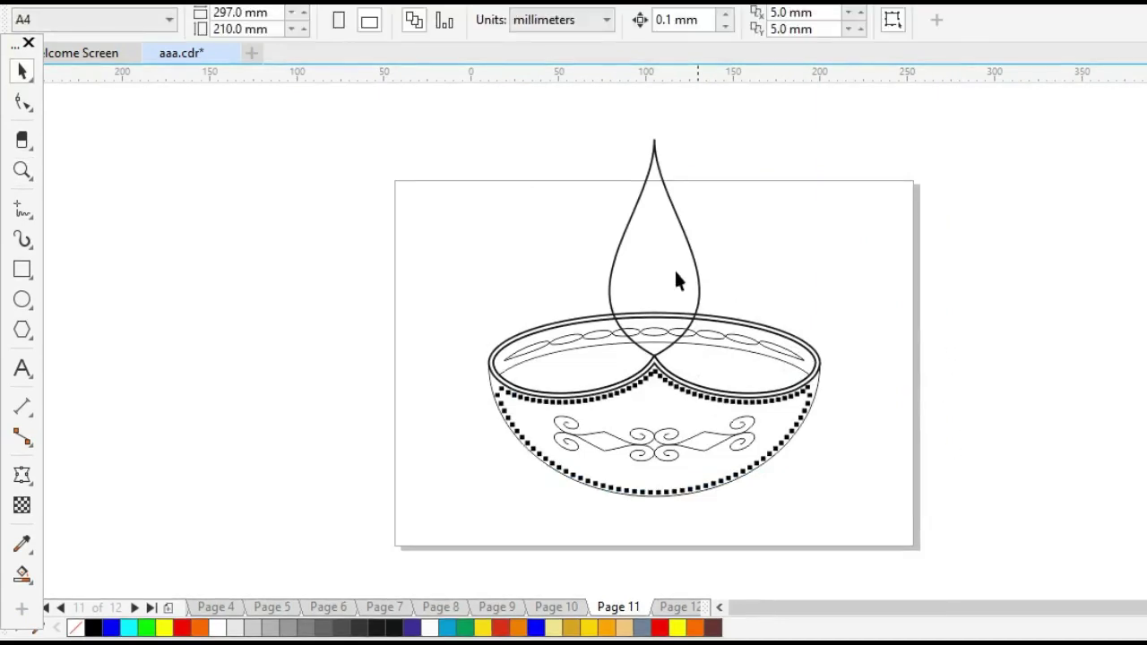
click(679, 274)
drag(709, 367, 726, 370)
drag(684, 285, 743, 231)
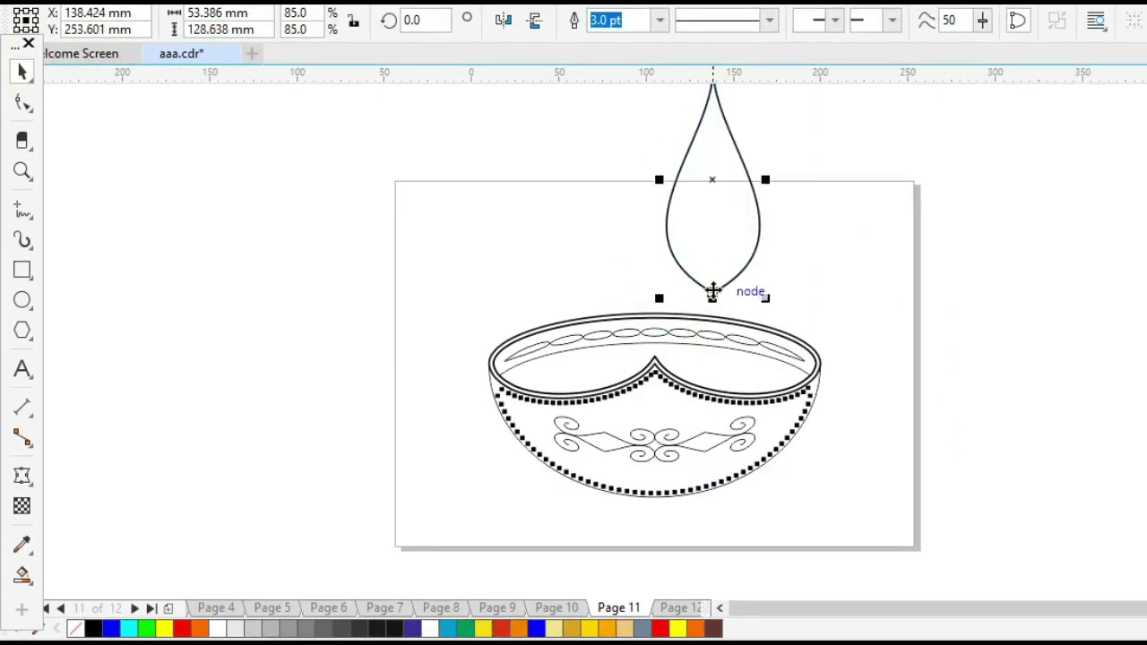
drag(712, 291, 655, 362)
click(1026, 353)
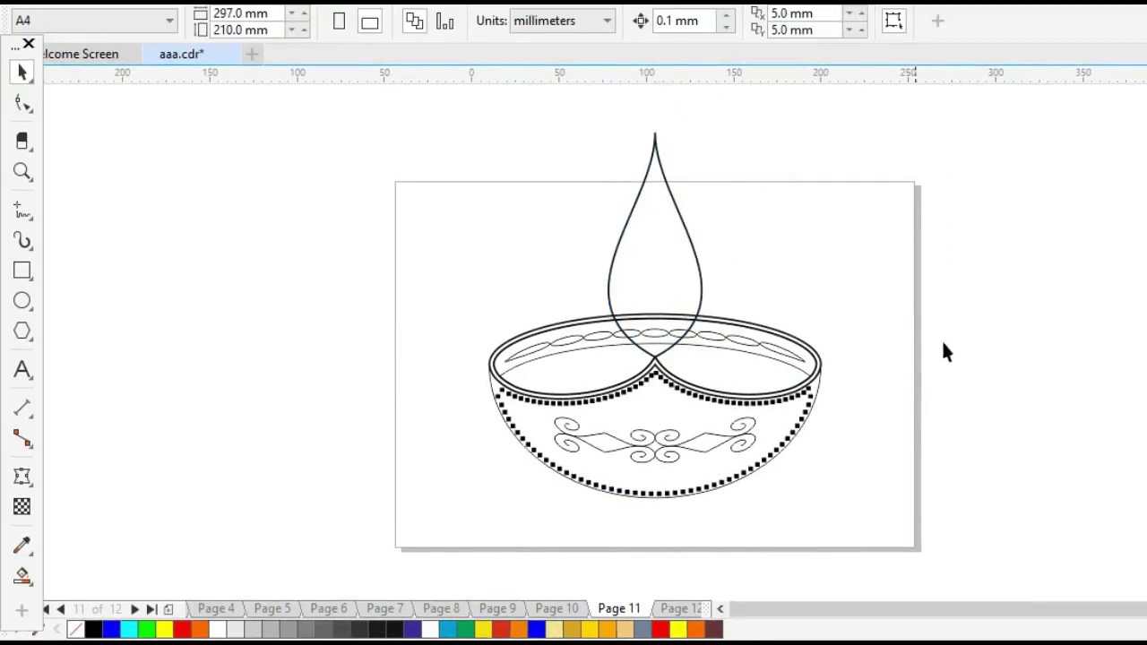
Select the whole lamp drawing and set its outlines to scale with the object
drag(392, 99, 946, 538)
key(F12)
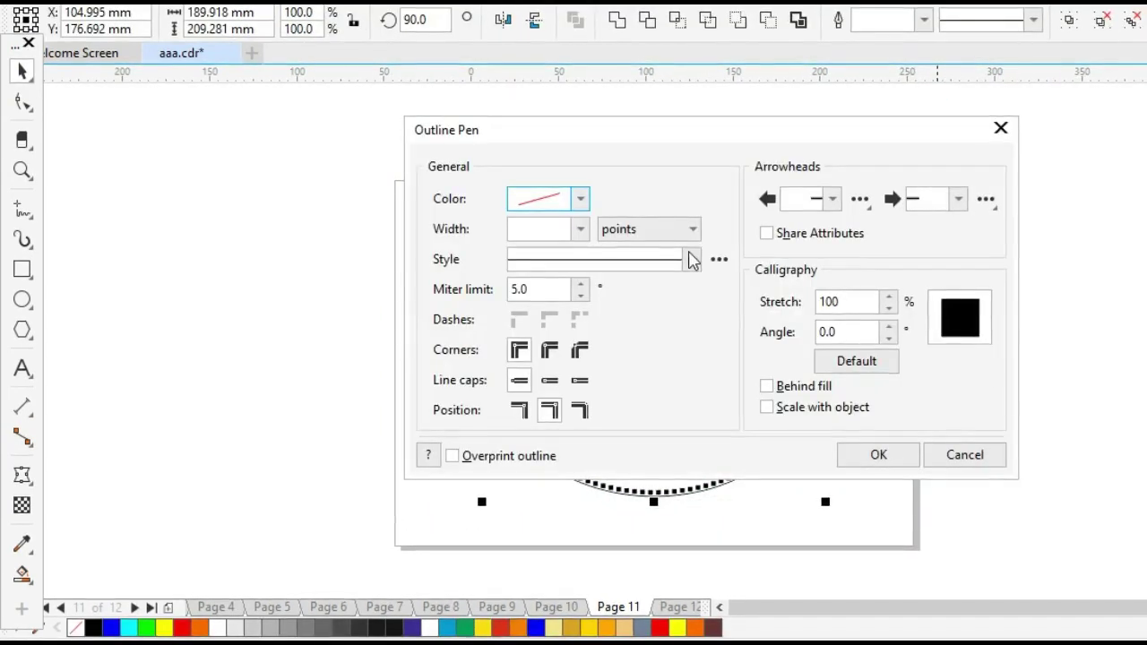
click(767, 408)
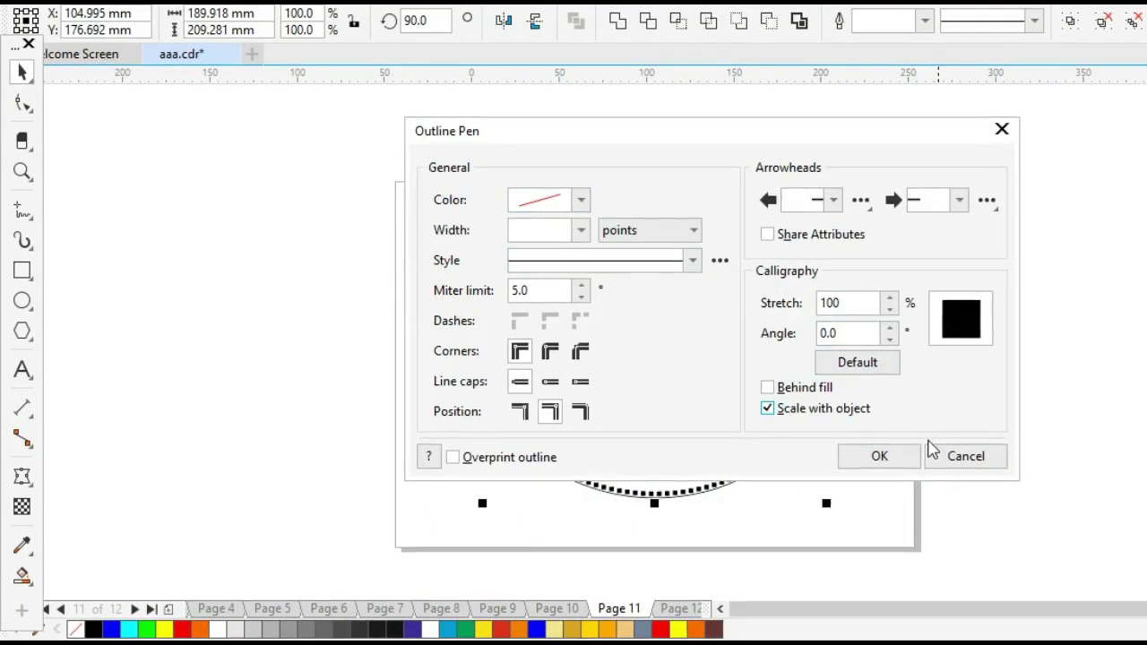
click(874, 455)
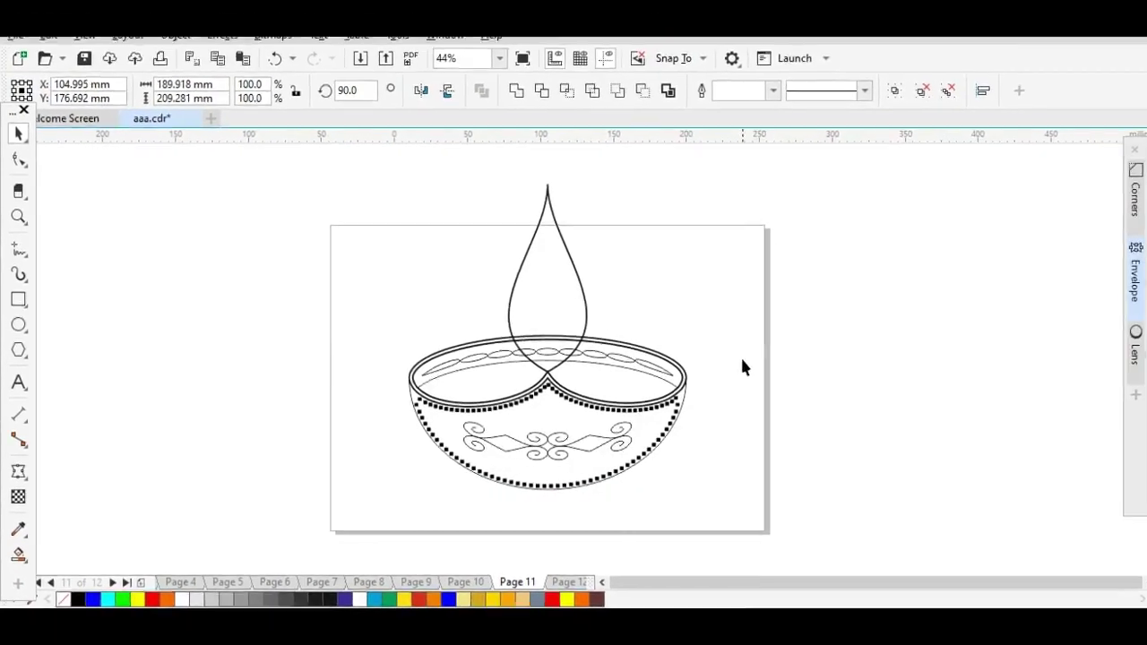
Thicken the outline of the scroll ornament on the bowl's body
click(556, 445)
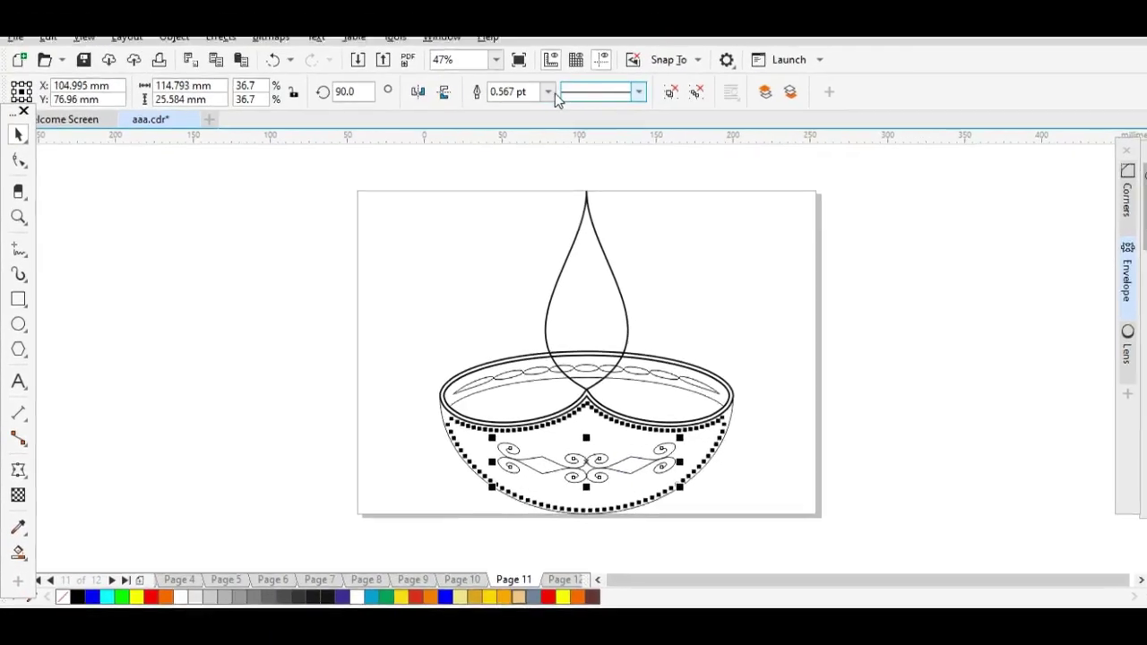
click(532, 103)
click(611, 160)
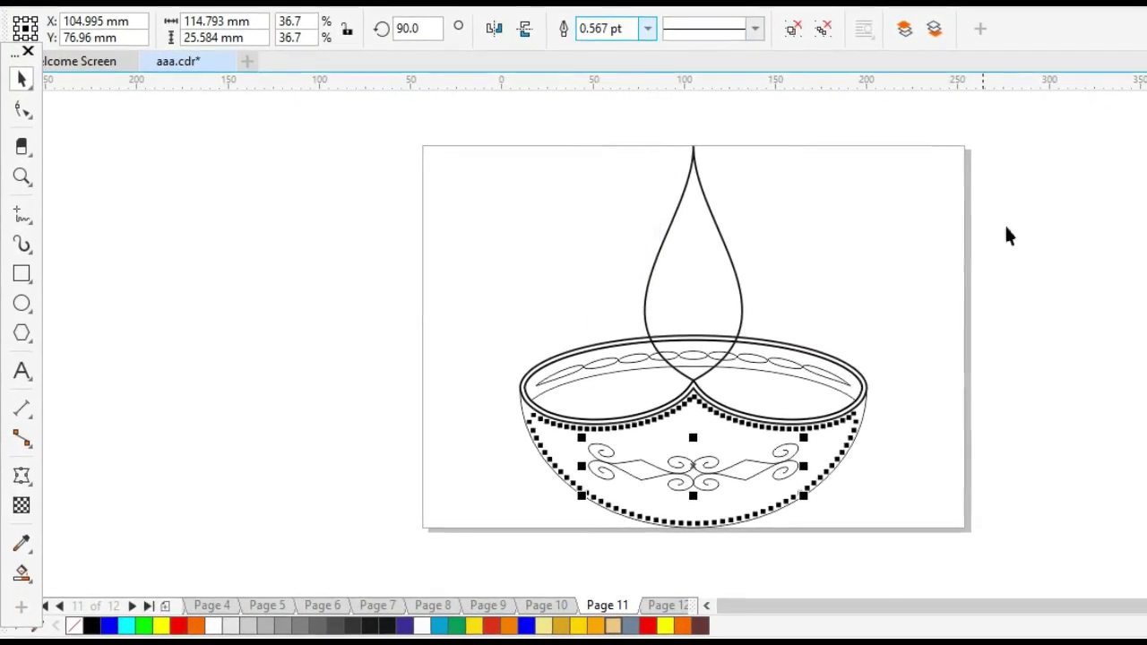
click(1013, 428)
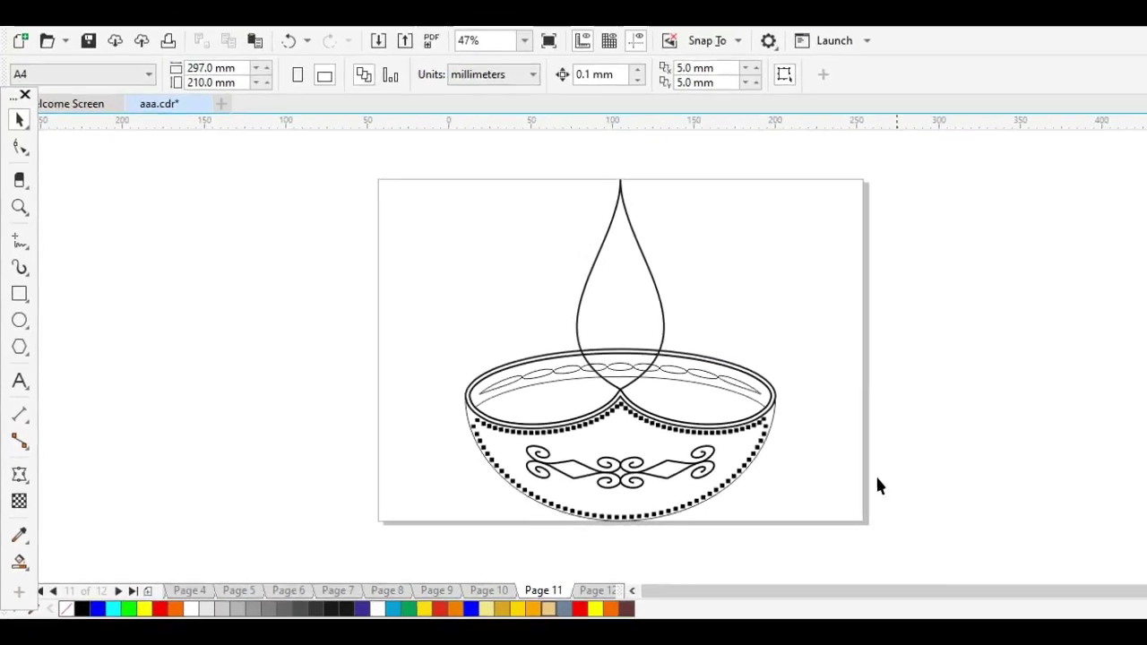
Select all parts of the lamp drawing and group them into one object
key(ctrl+a)
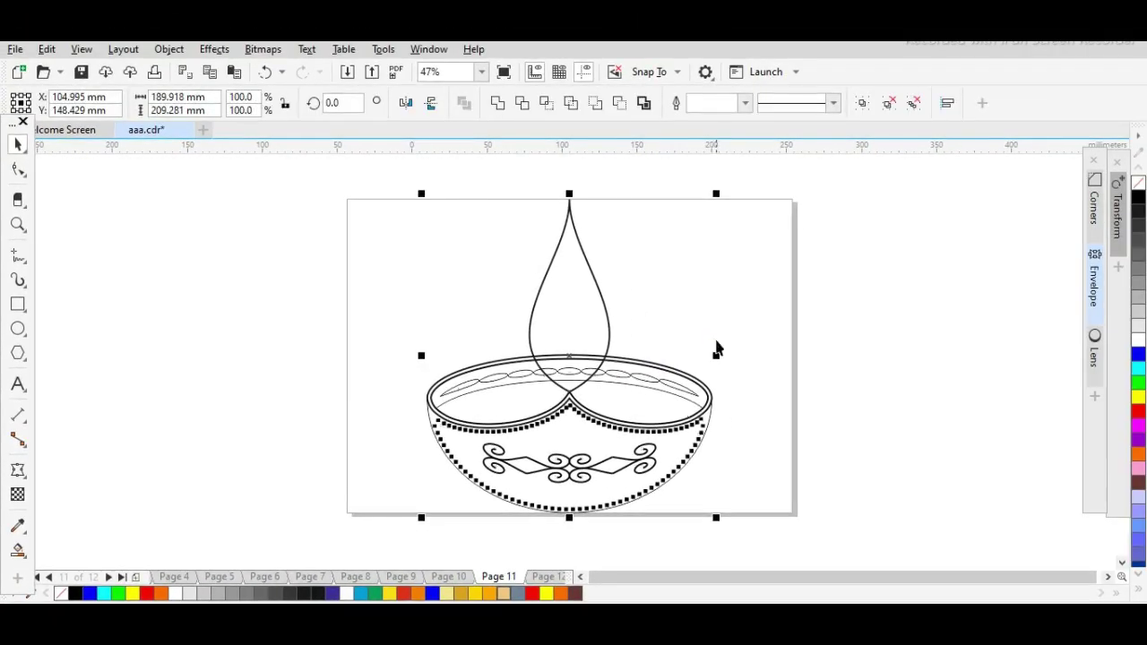
click(750, 389)
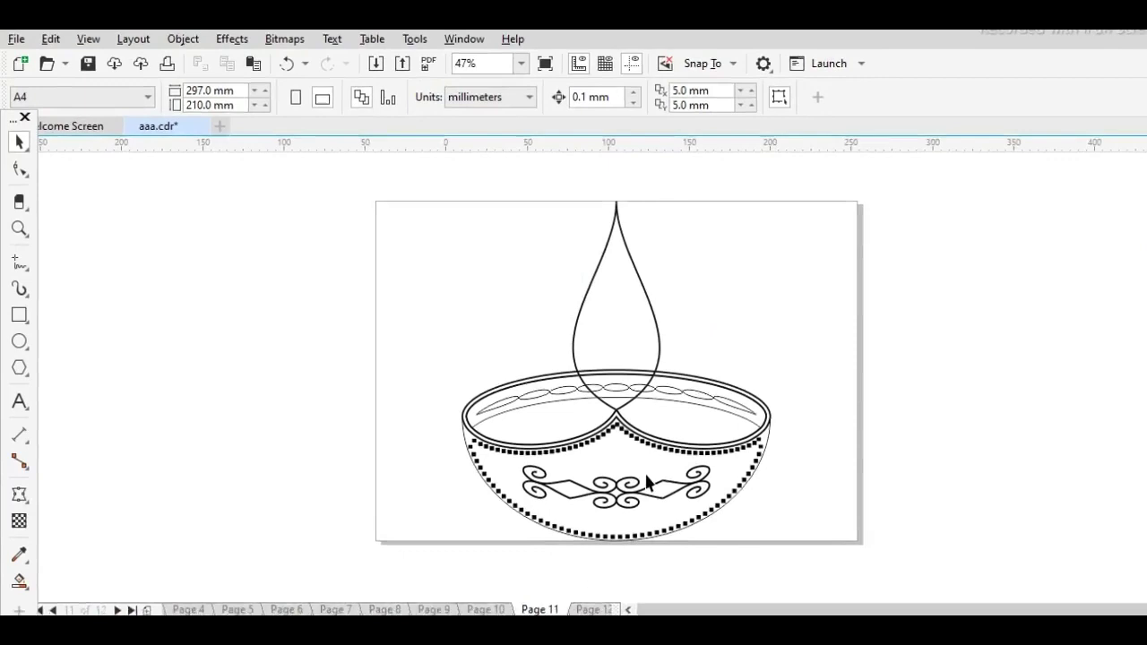
click(713, 484)
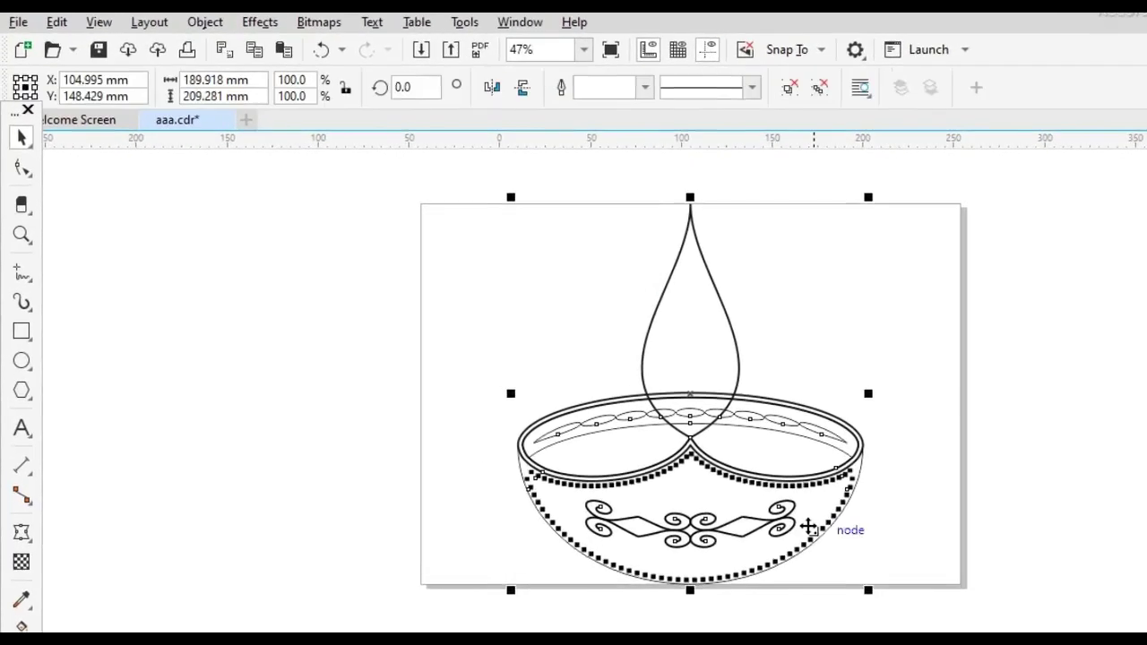
Place one copy of the grouped lamp to the left and another to the right of the original, in a level row
mouse_move(723, 471)
mouse_down()
mouse_move(637, 480)
mouse_move(423, 470)
mouse_up()
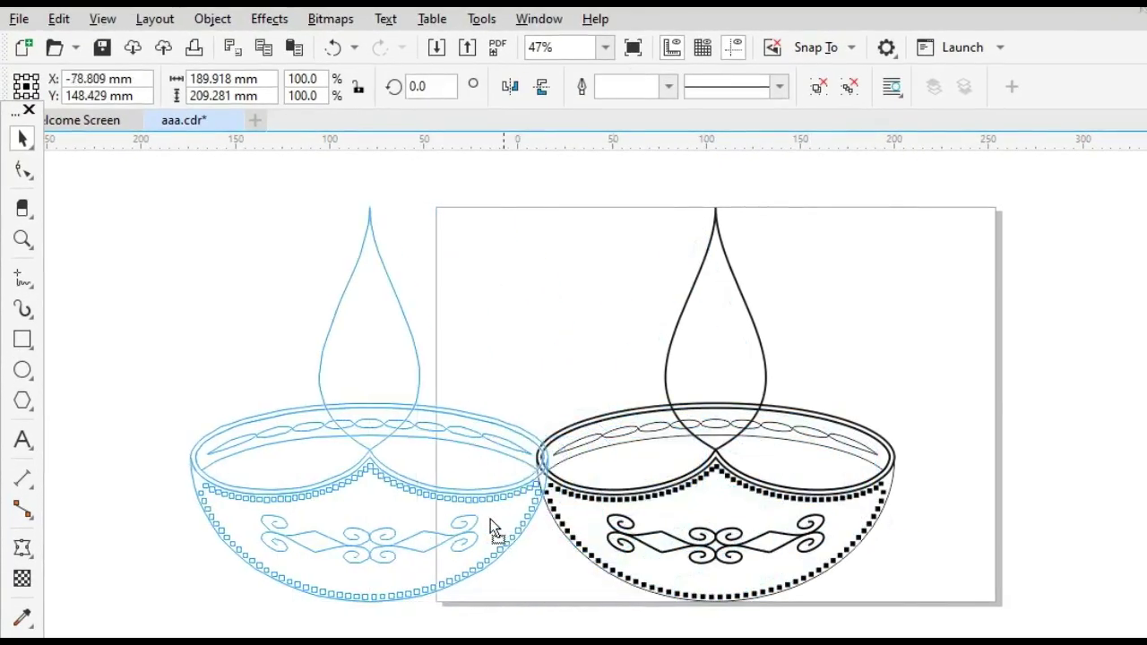
drag(490, 519, 481, 518)
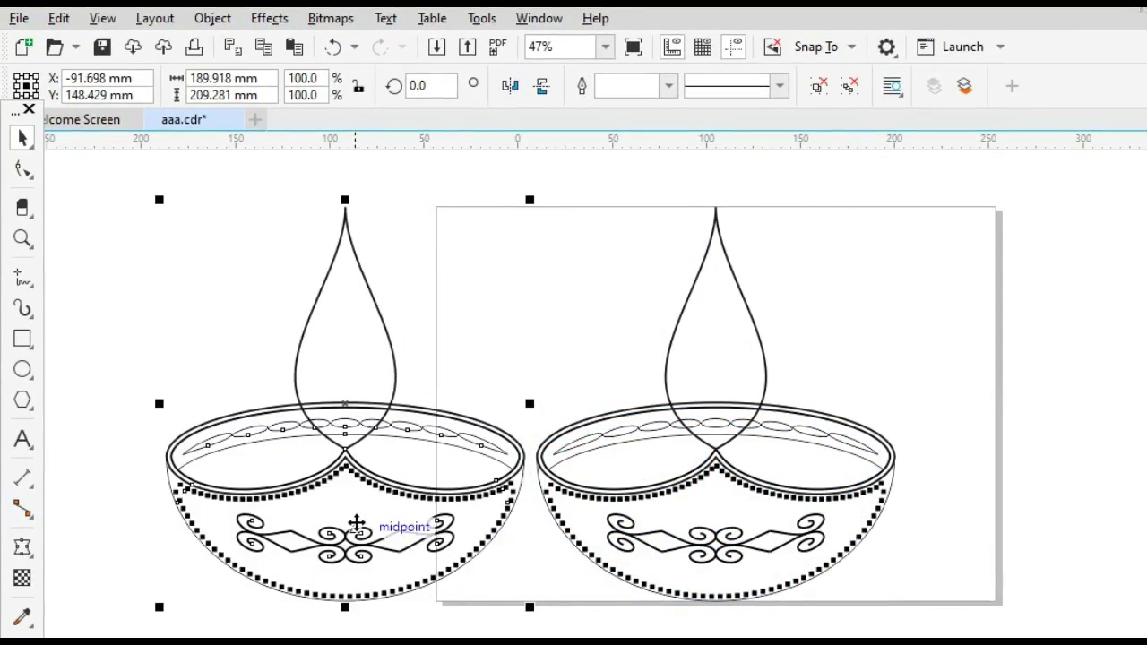
drag(354, 475, 1093, 479)
click(322, 383)
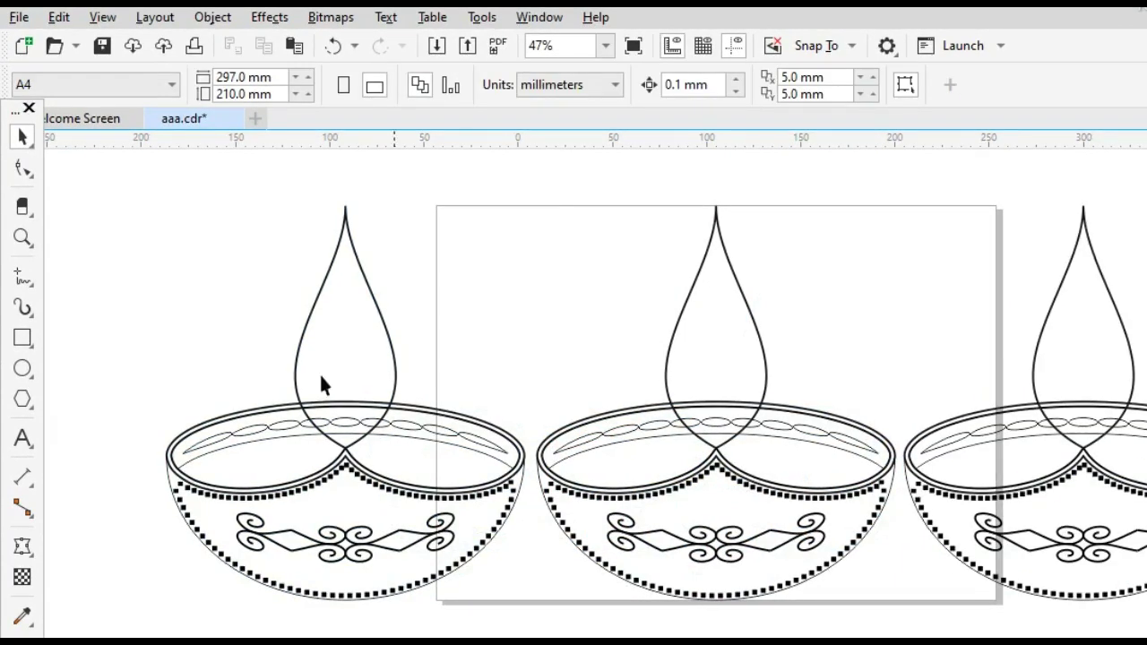
Hide the page border and fit the view to the three lamps
click(97, 18)
mouse_move(166, 374)
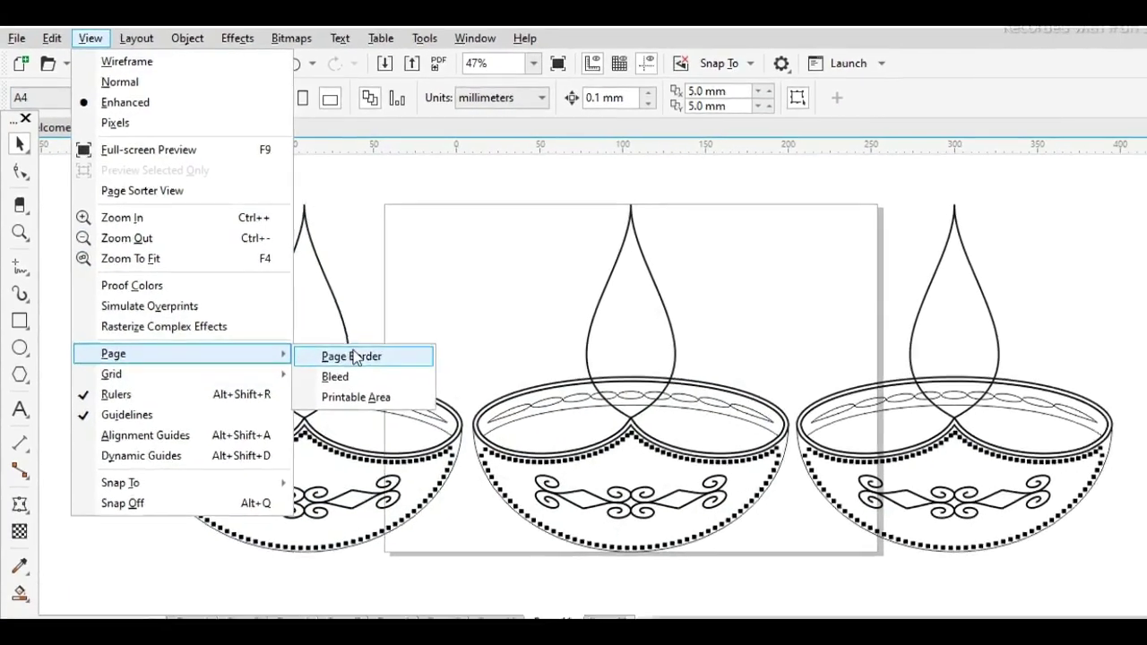
click(355, 356)
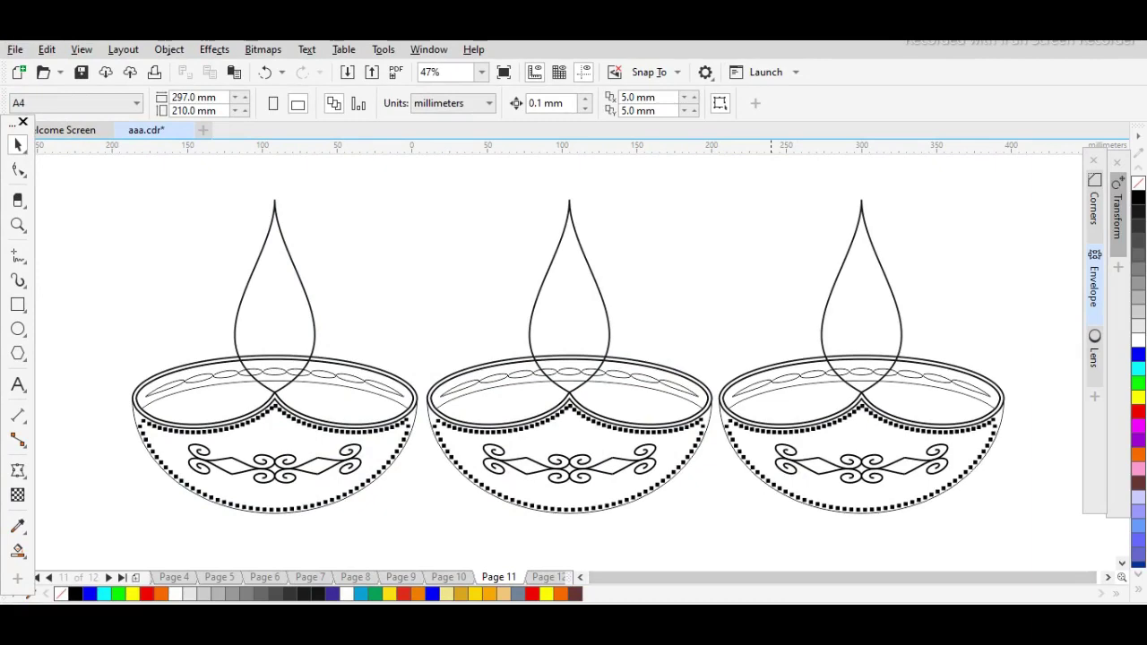
key(F4)
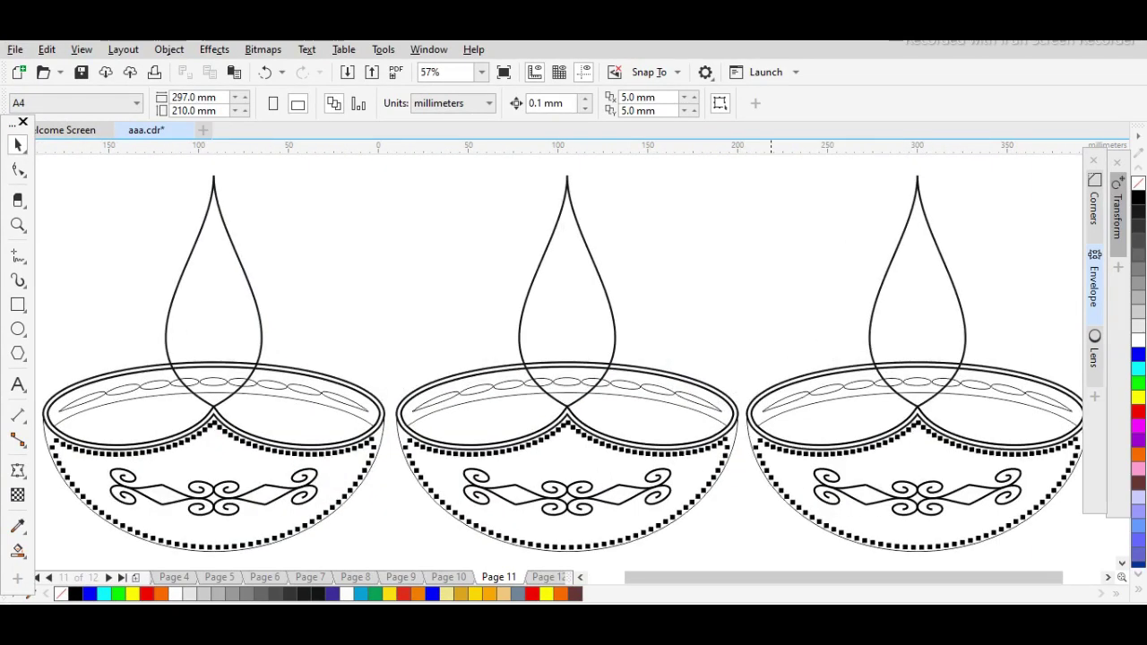